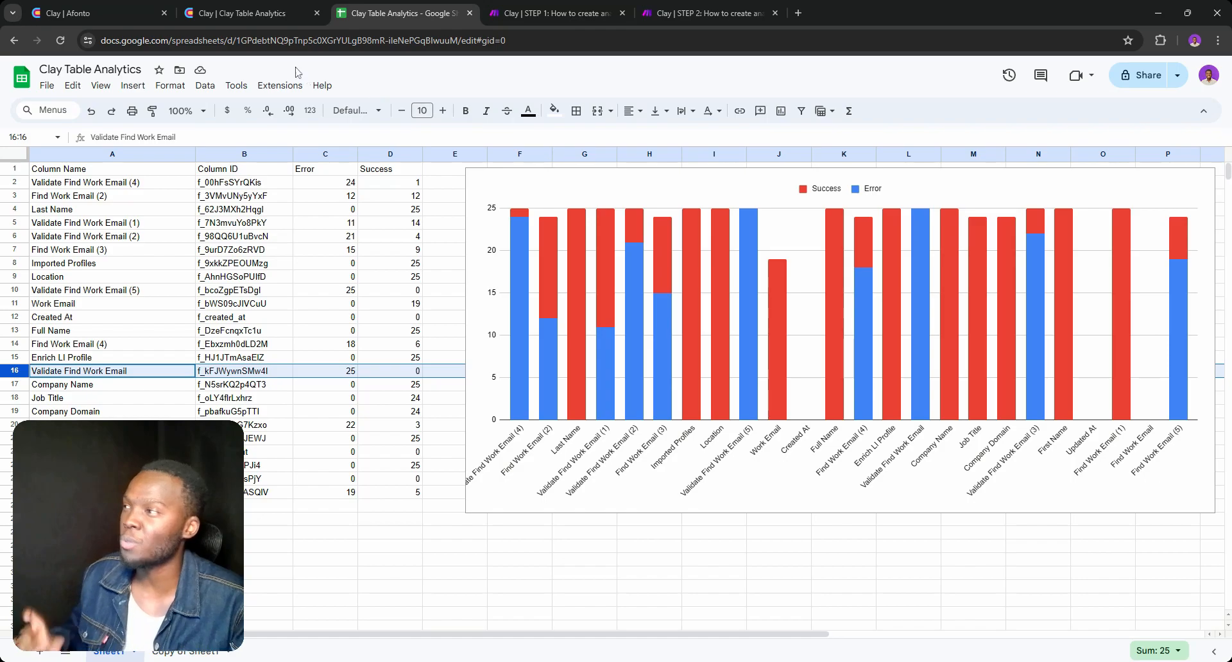
Switch to the Clay table and open the error details of row 2's Find Work Email cell
left_click(271, 14)
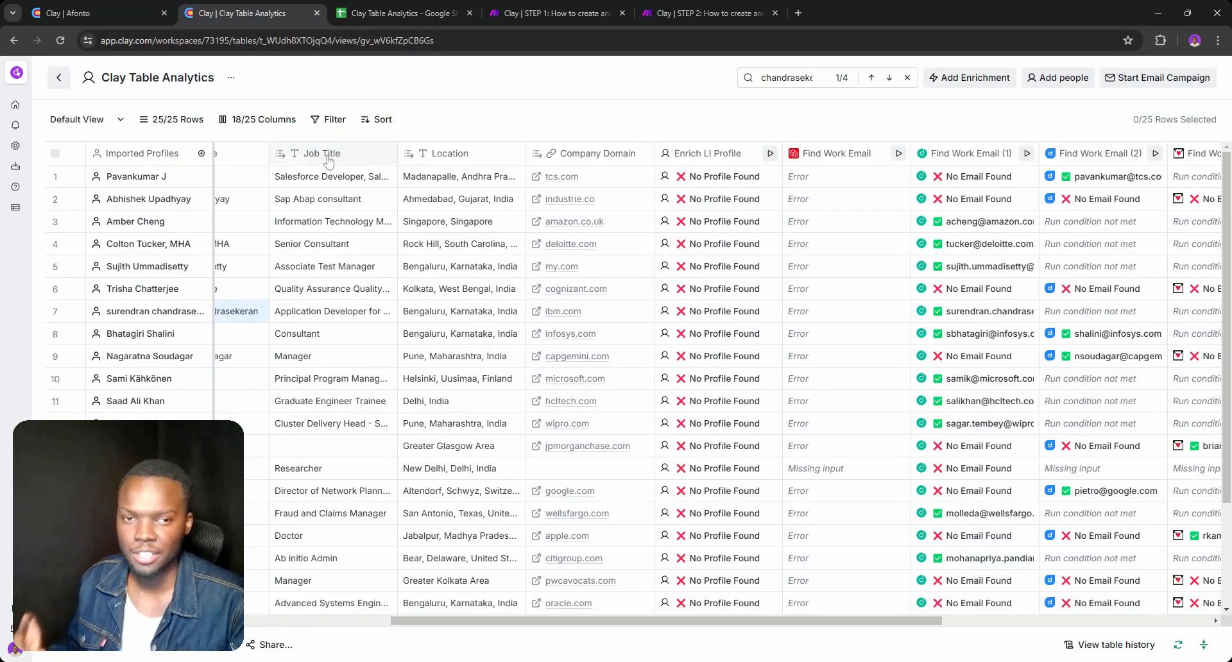
left_click_drag(575, 626, 700, 623)
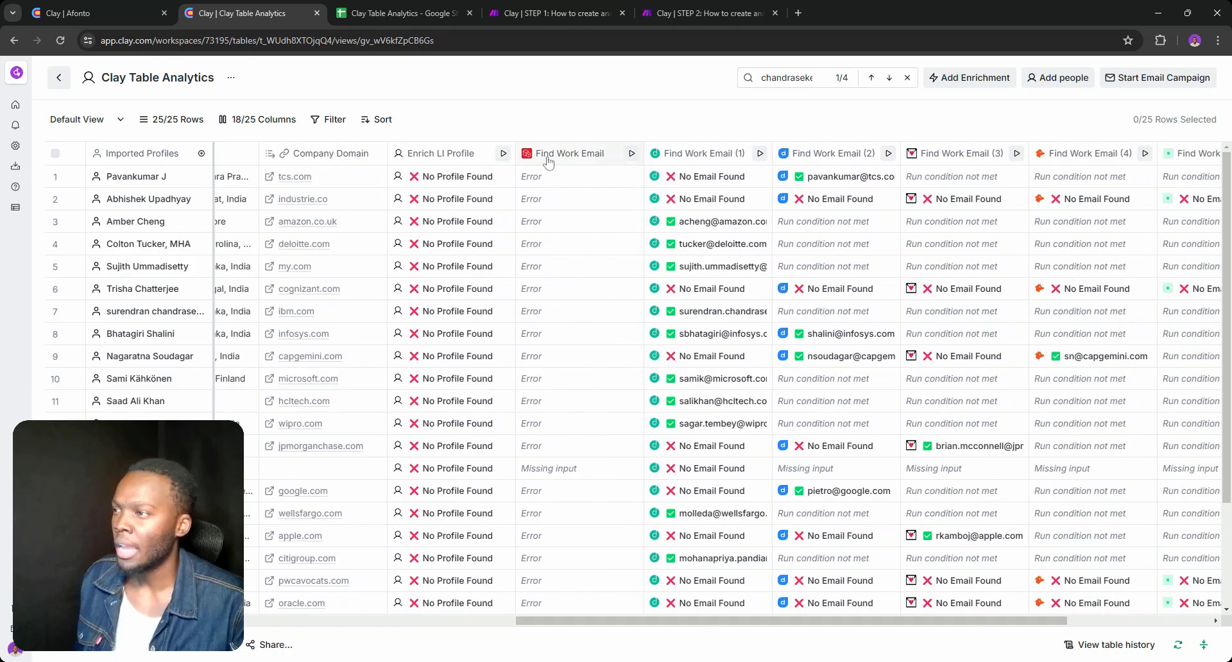
scroll(552, 359, "down", 3)
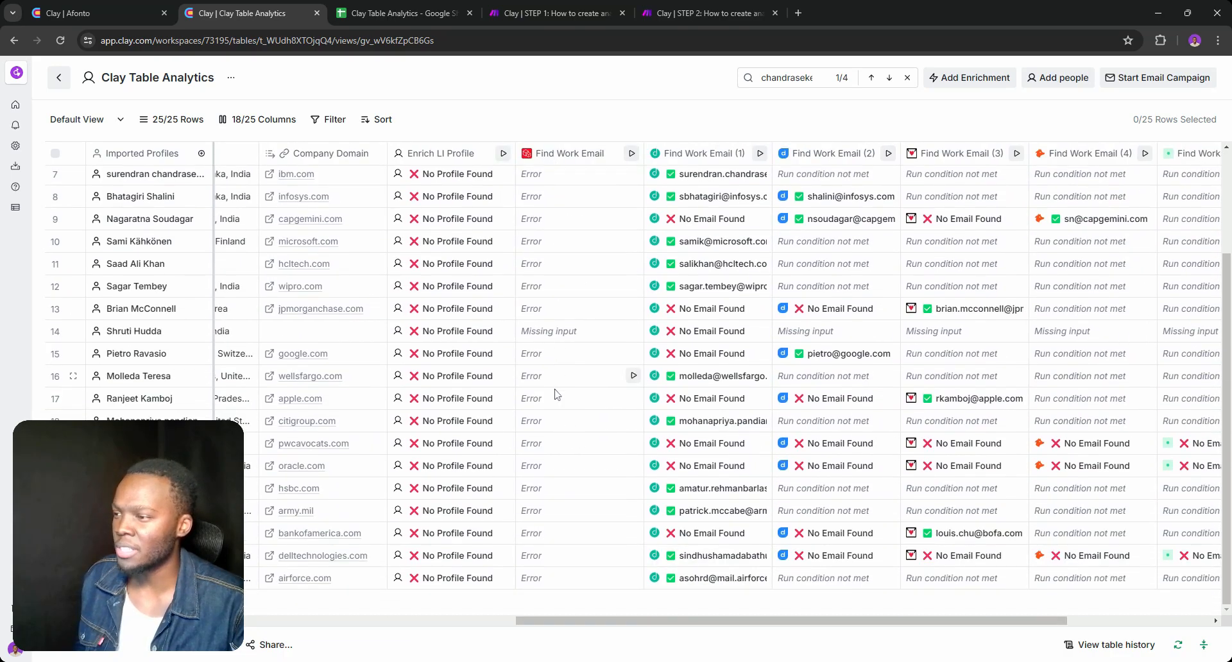
scroll(556, 396, "up", 3)
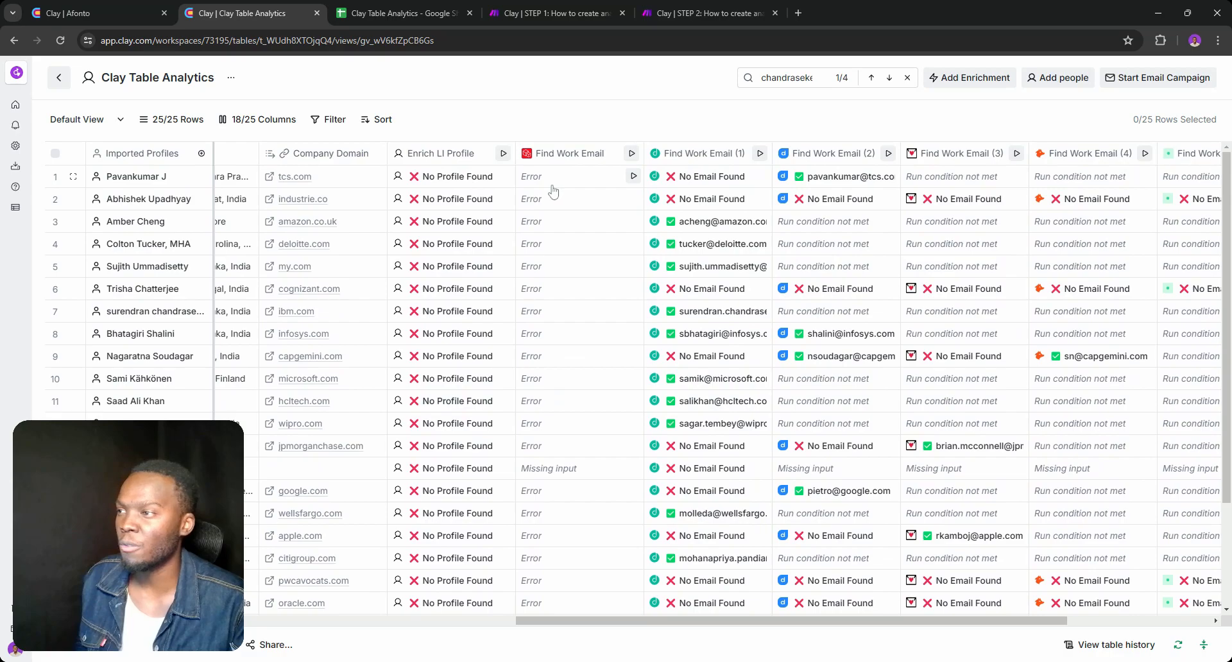
left_click(547, 200)
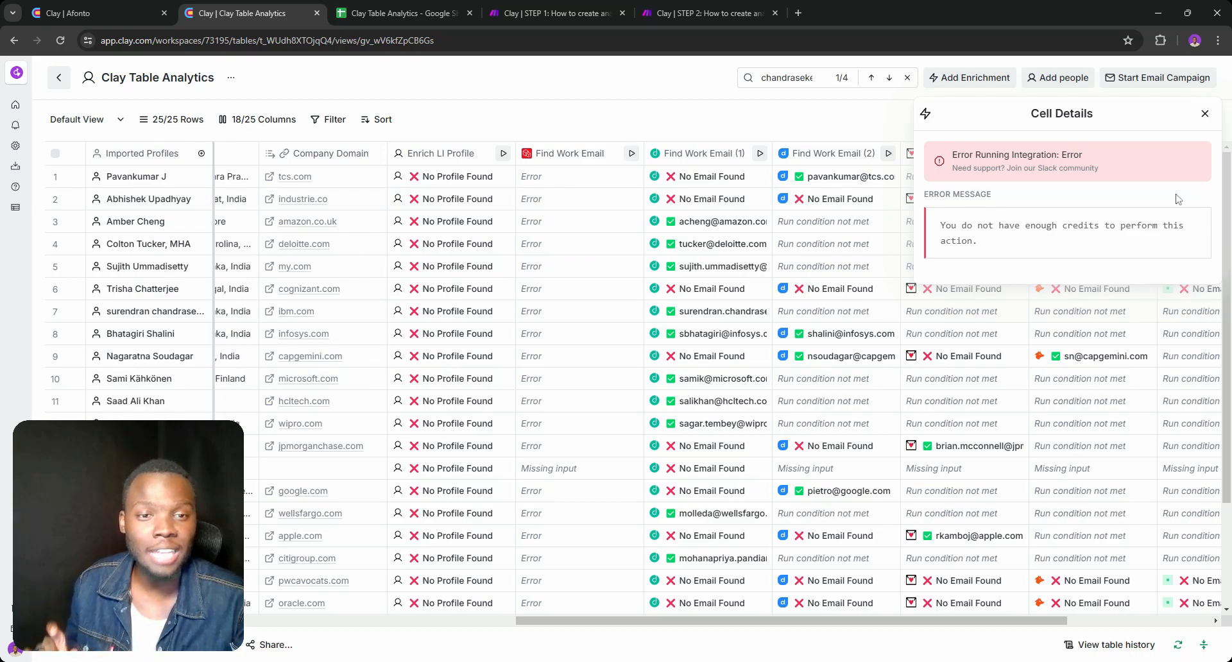
Open the Find Work Email column's settings to review its Prospeo API key choice, checking against the Google Sheets chart
left_click(567, 154)
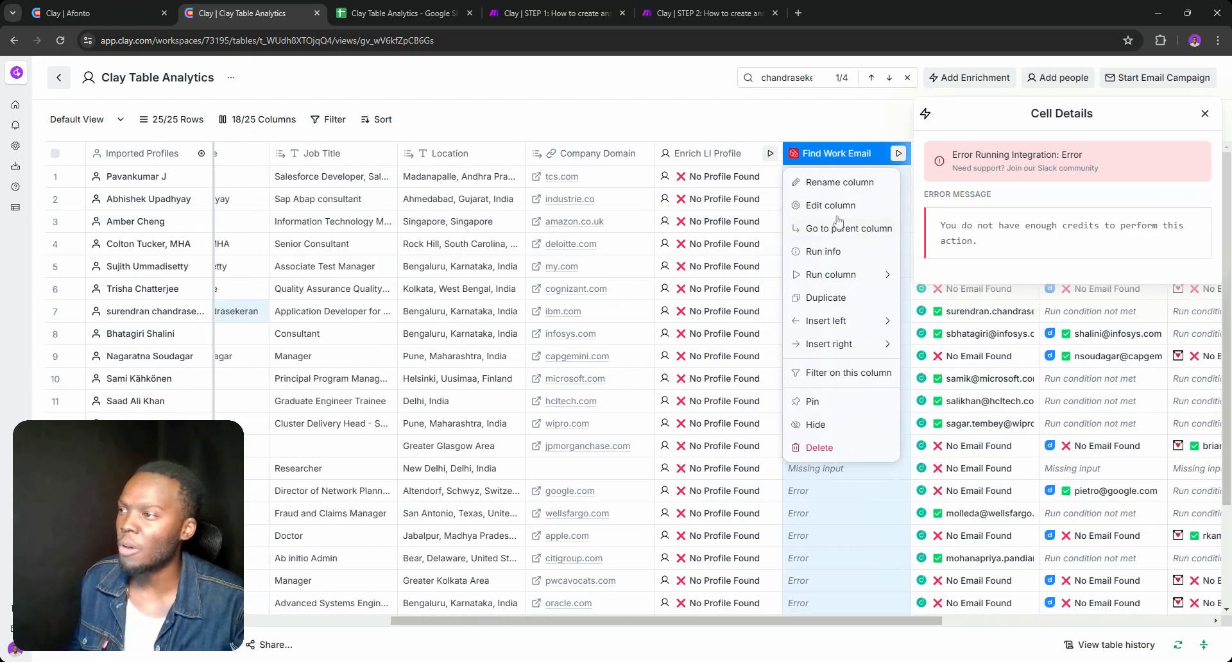
left_click(835, 205)
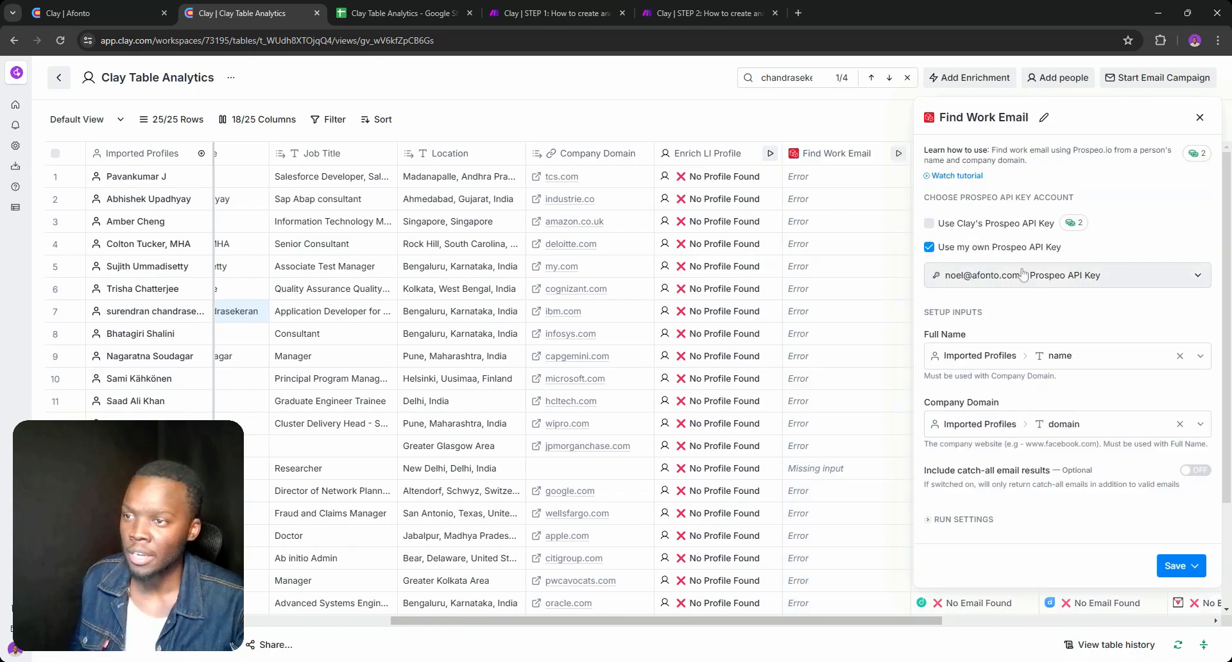
key("ctrl+Tab")
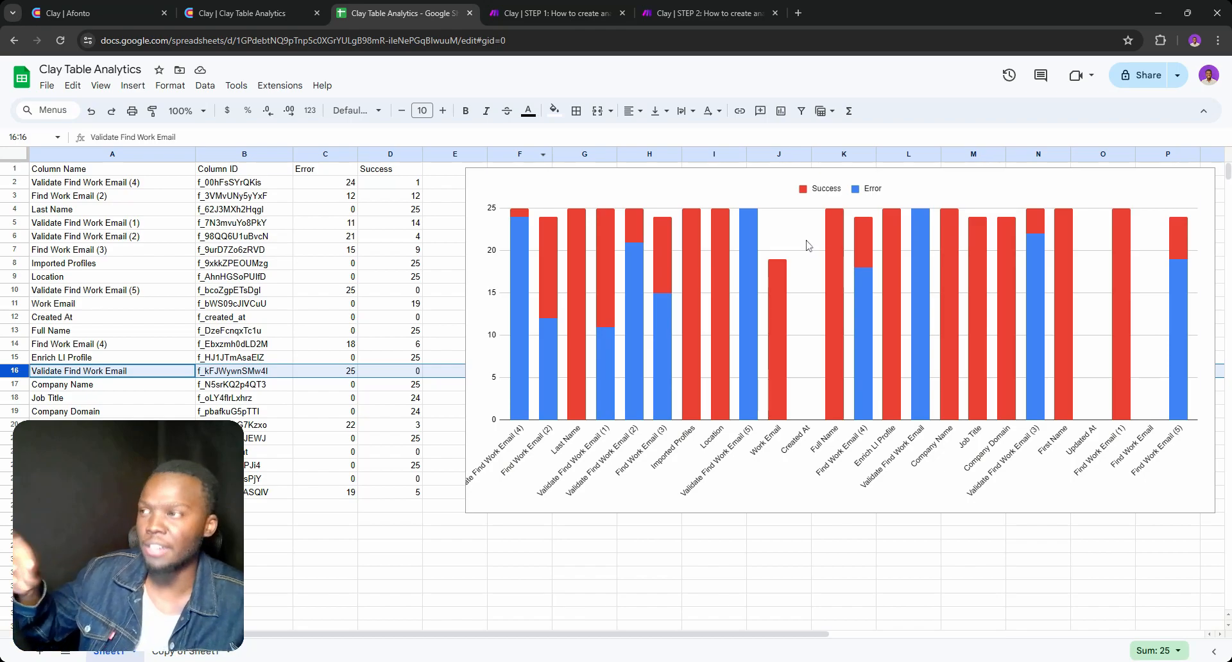
left_click(238, 9)
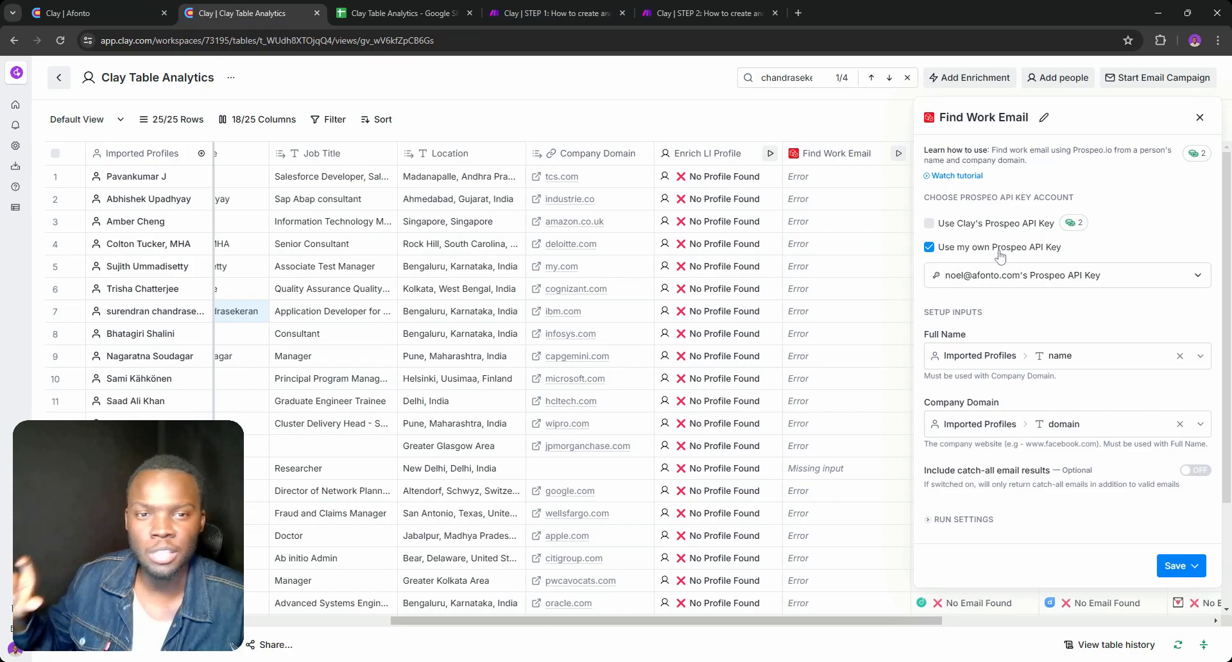
Recheck row 2's Find Work Email error and the column's settings, close them and view the remaining Find Work Email columns
left_click(804, 199)
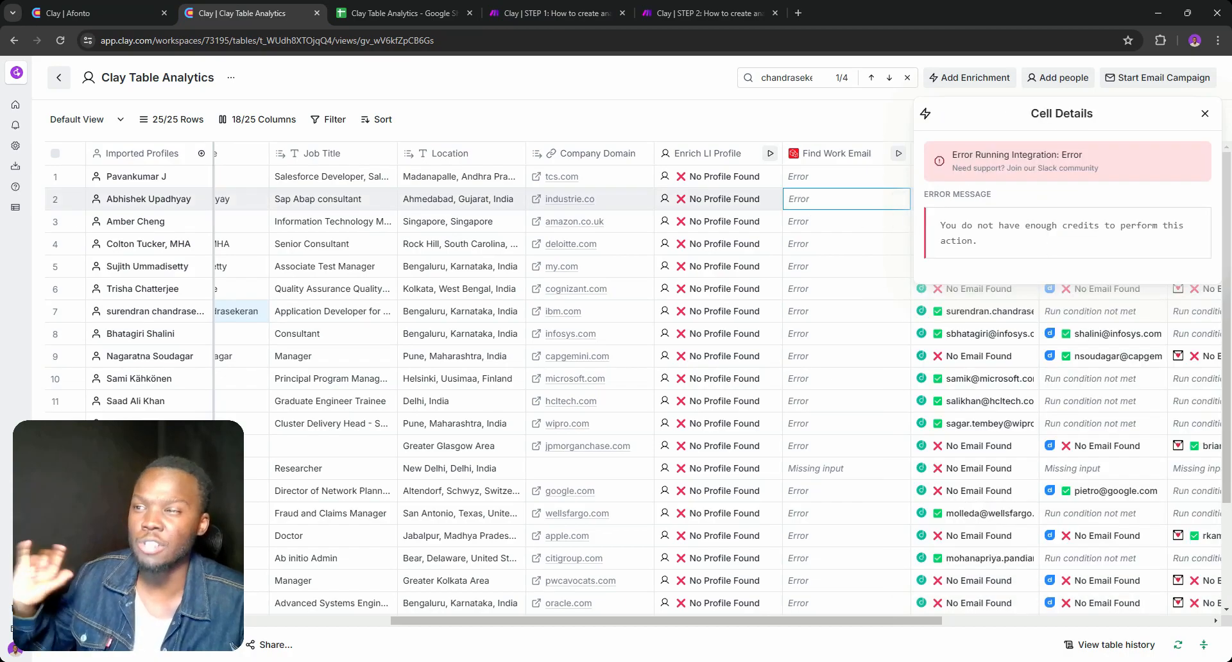
left_click(809, 159)
left_click(830, 204)
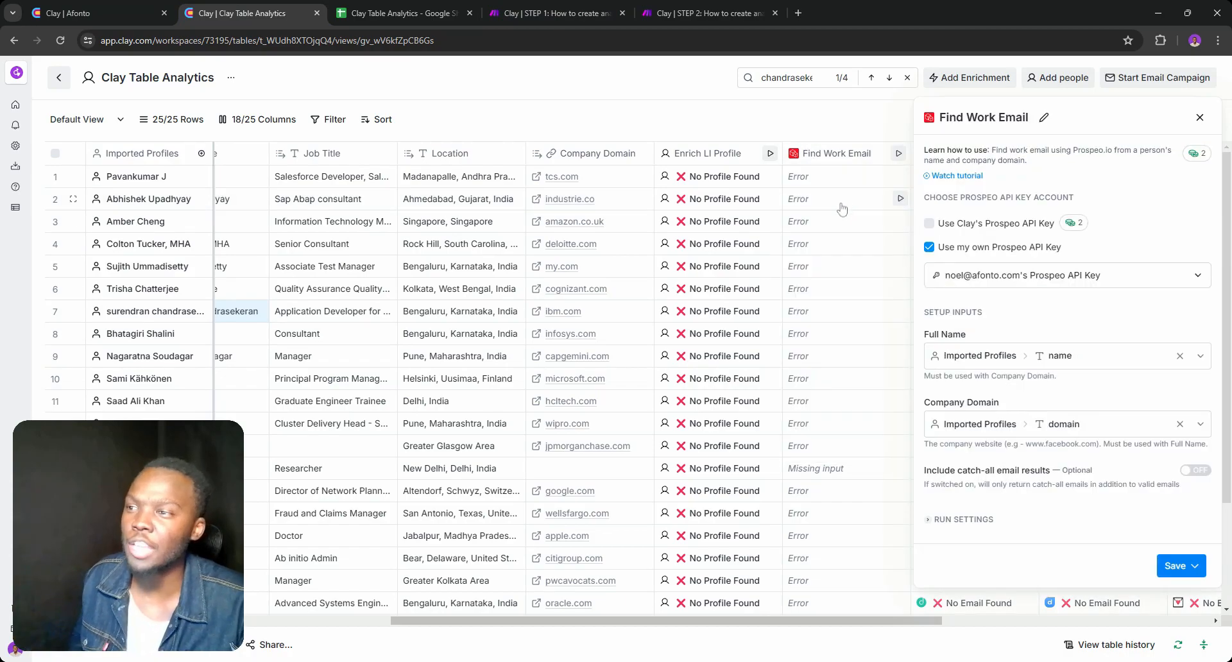
double_click(1199, 118)
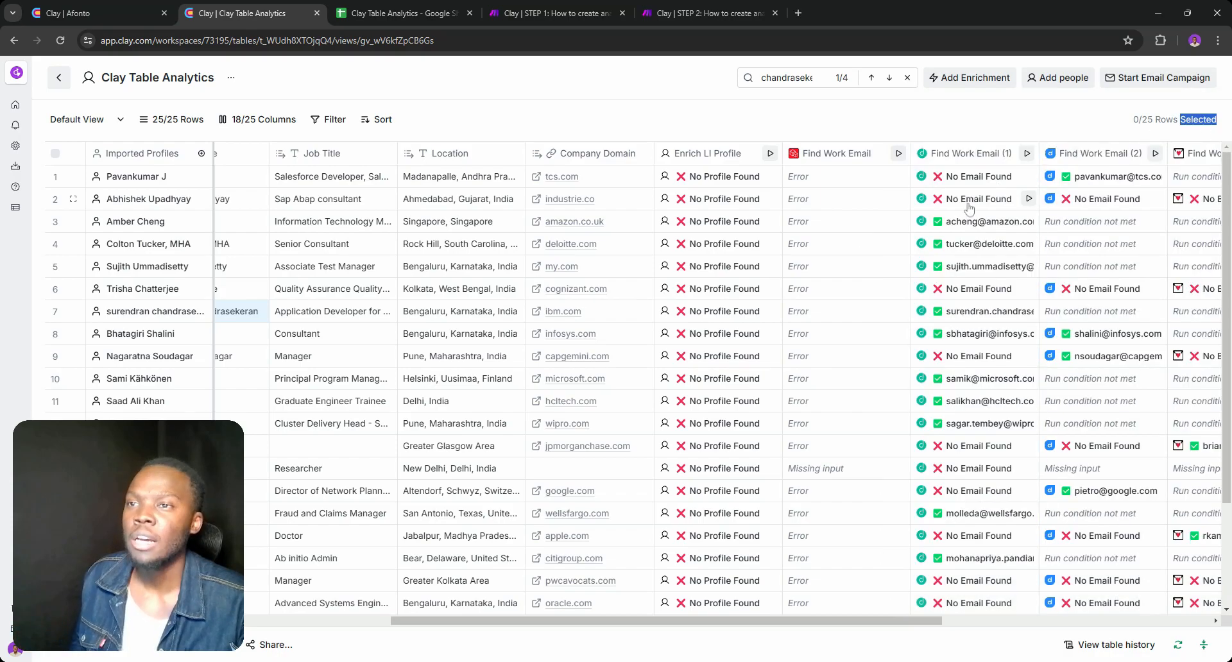
left_click_drag(909, 621, 1117, 622)
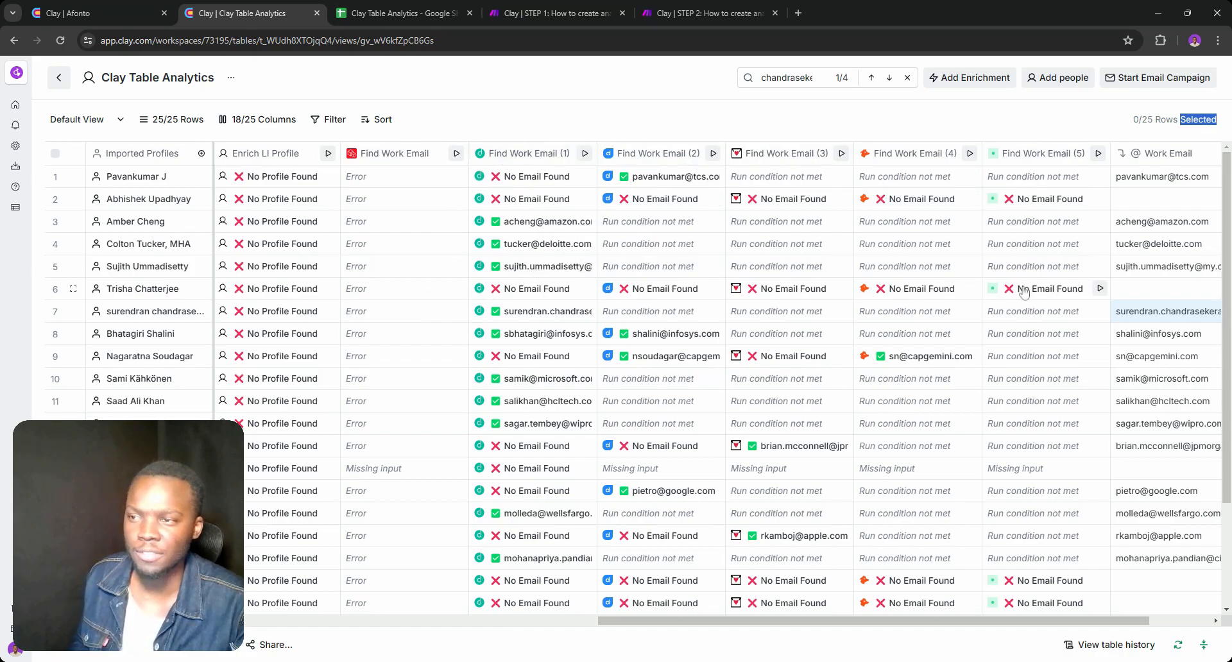
Switch to the Google Sheets analytics and examine the error and success counts for Validate Find Work Email (4)
left_click(429, 8)
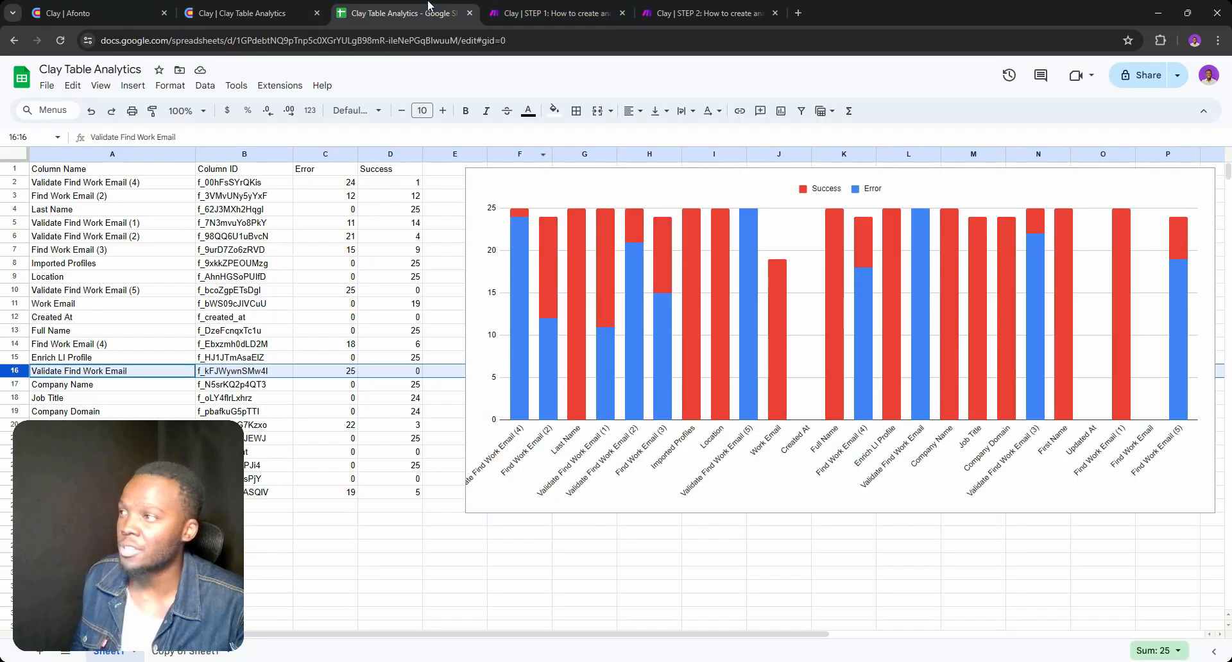
triple_click(147, 185)
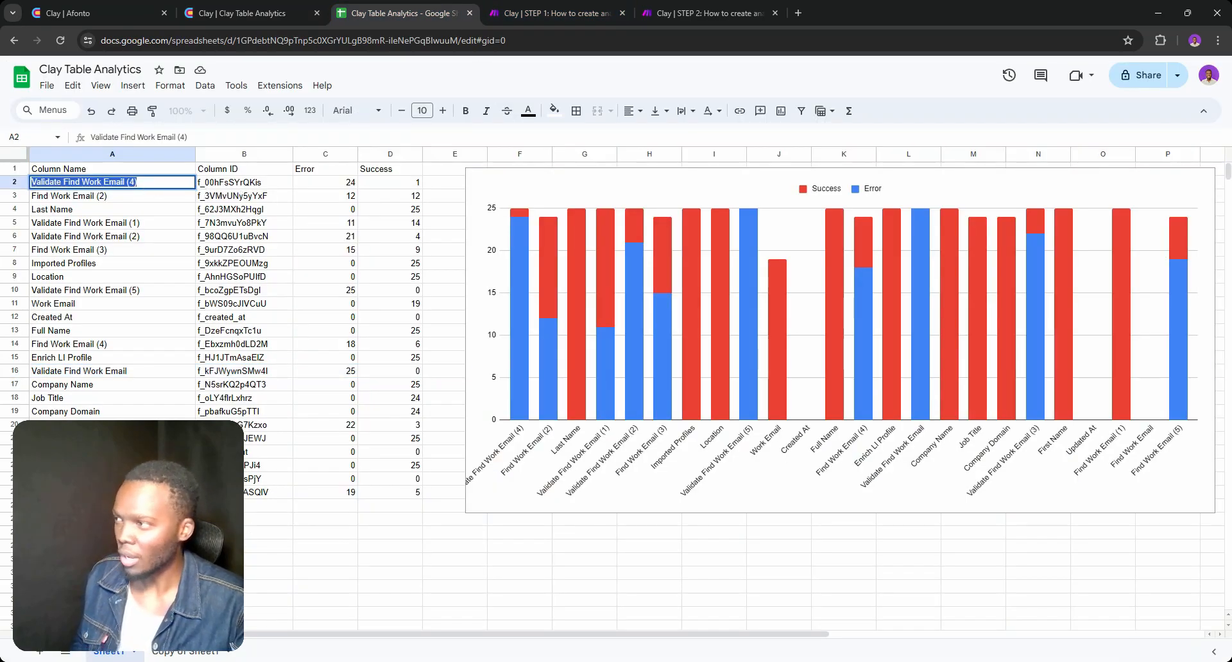
left_click(244, 182)
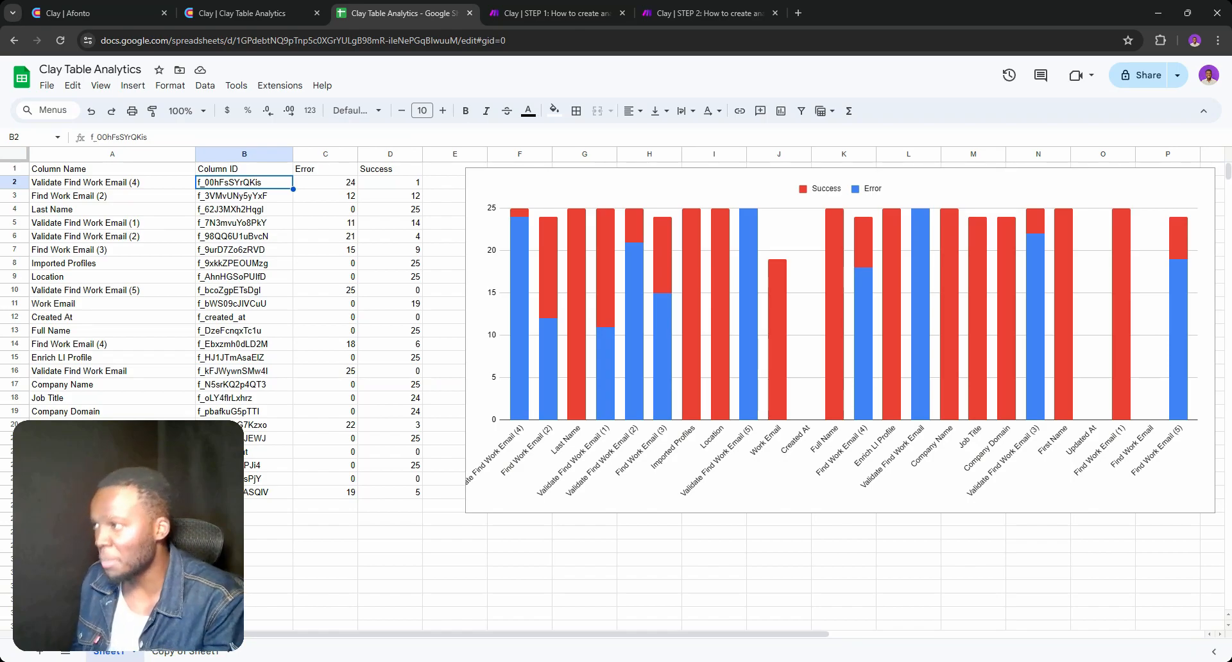
double_click(137, 184)
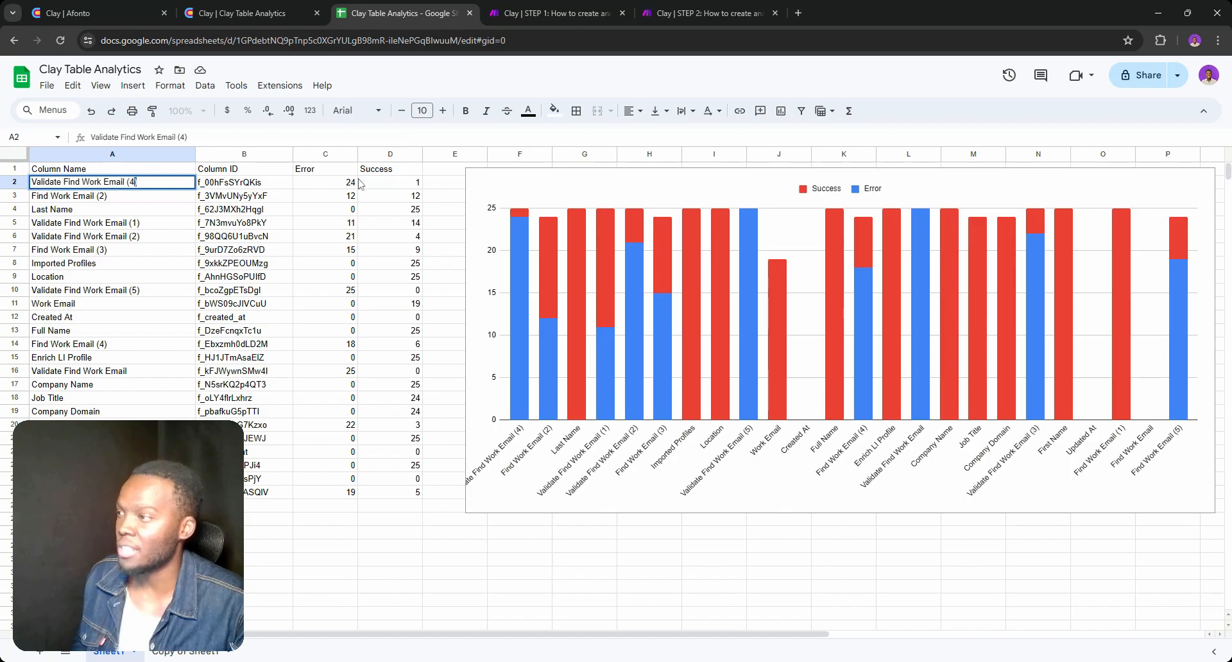
left_click(417, 184)
Examine the Find Work Email (2) row and its success count in the analytics sheet
double_click(176, 197)
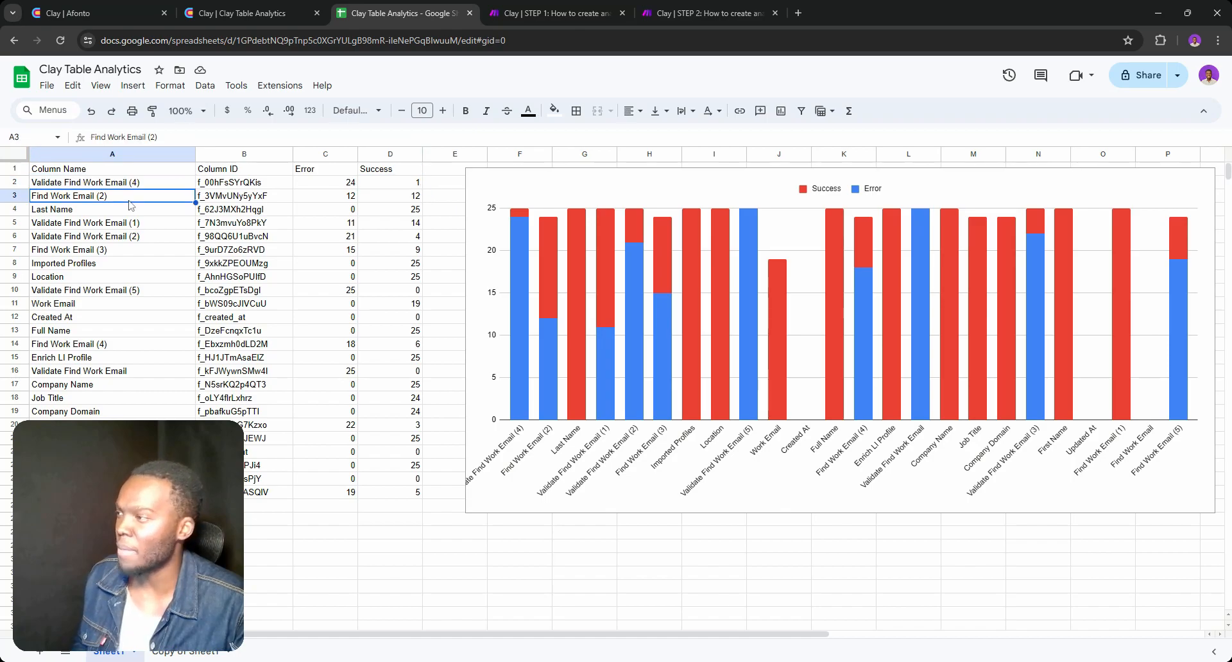
key("Return")
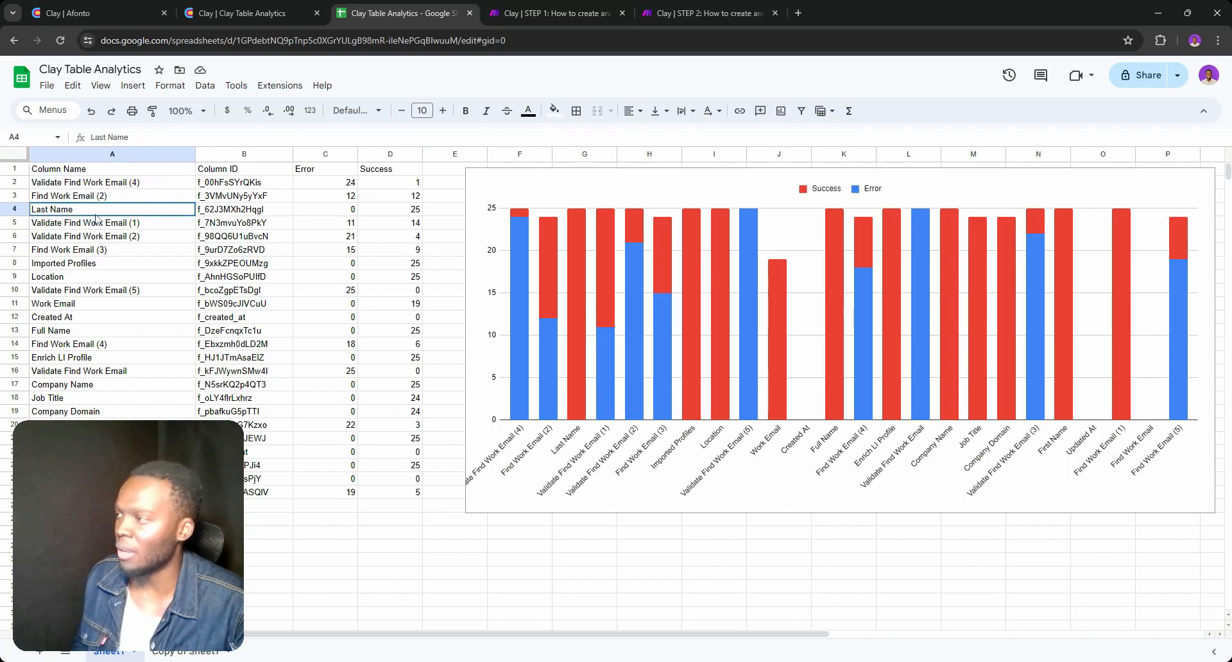
double_click(417, 197)
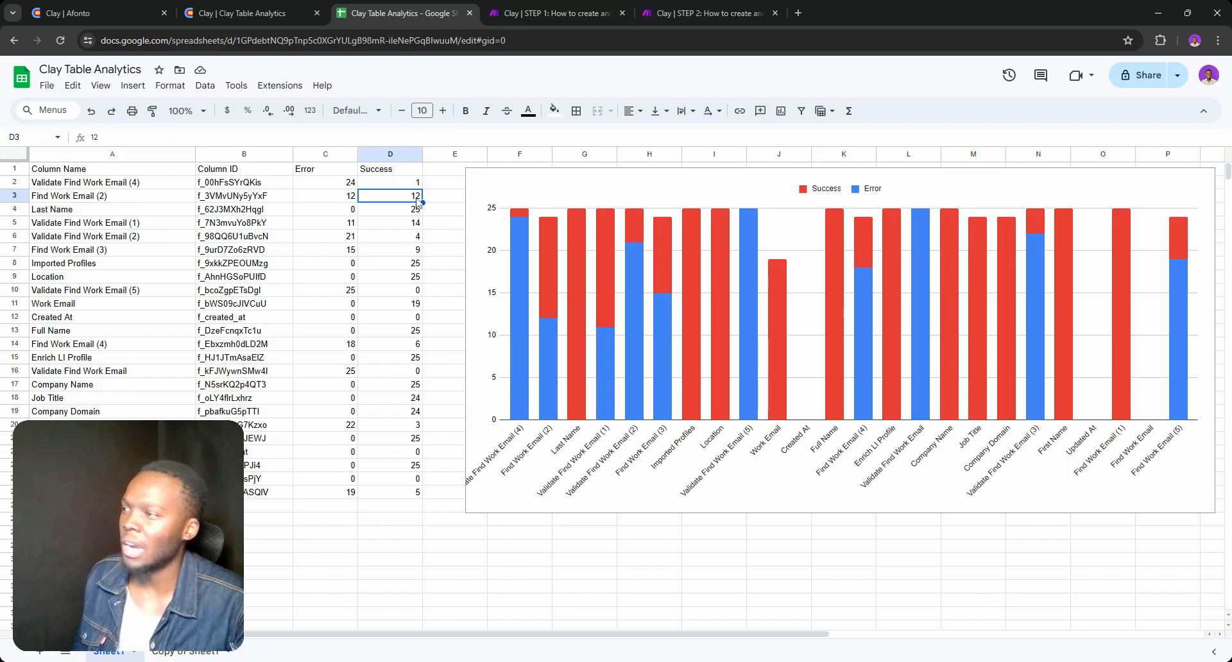
left_click(129, 226)
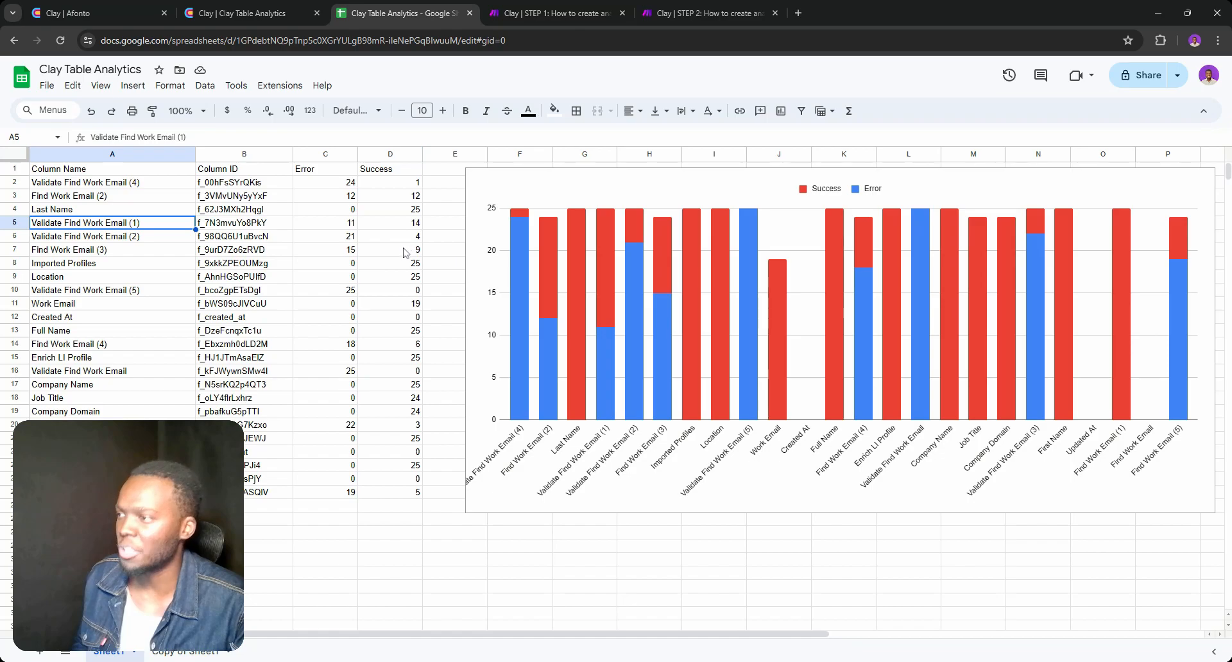
left_click(397, 198)
double_click(397, 198)
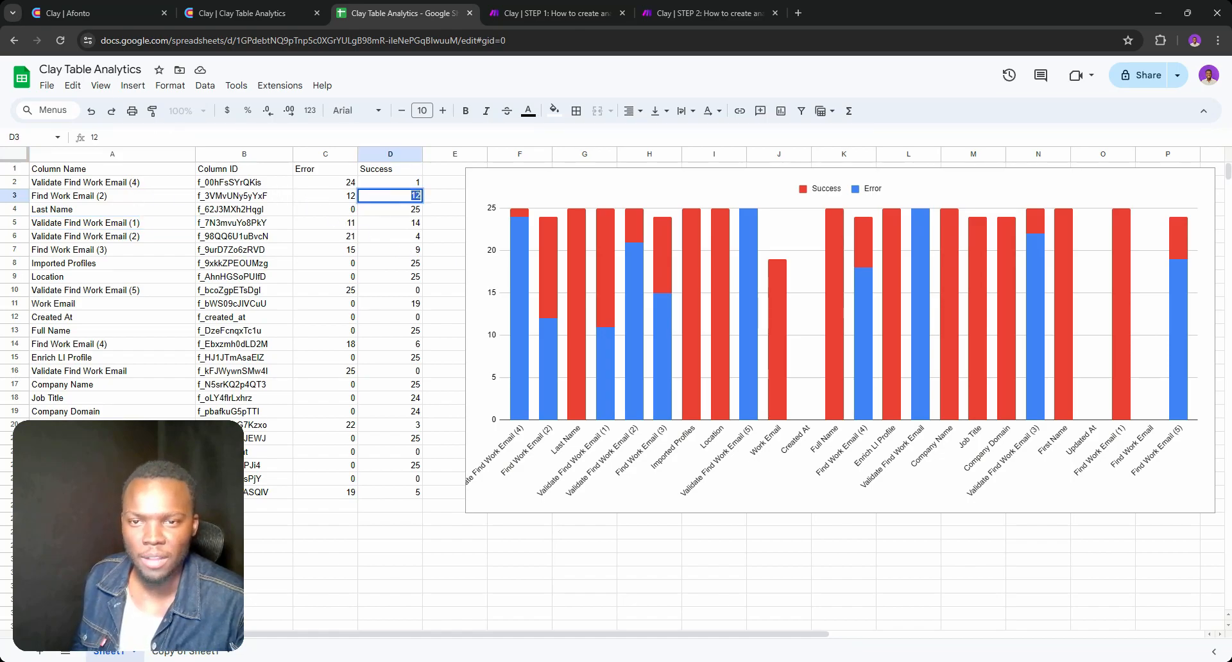
triple_click(92, 196)
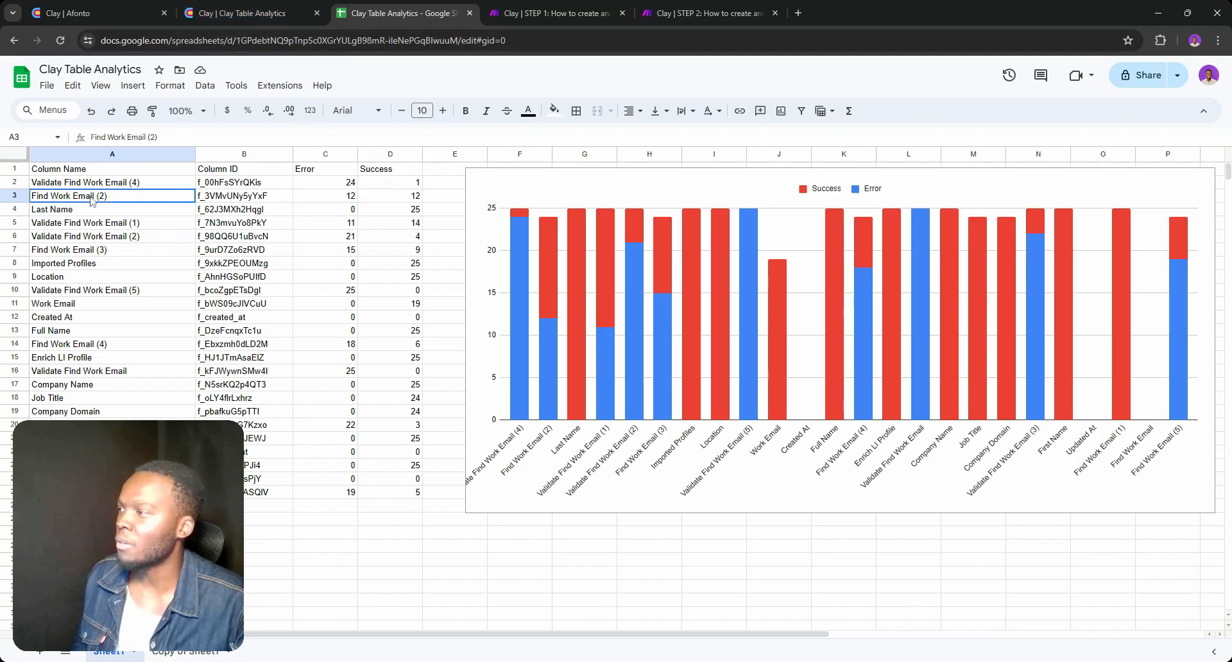
Switch to the Clay table and examine the run statuses in the Find Work Email (2) column, comparing them with the sheet's counts
left_click(242, 16)
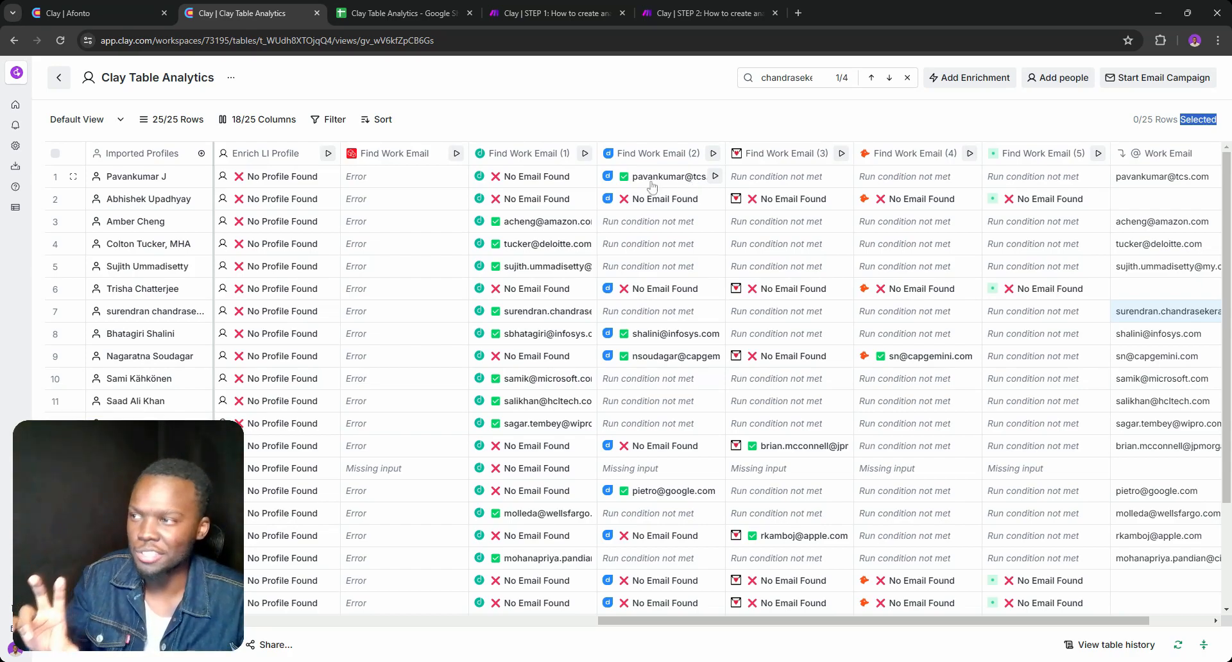
scroll(645, 212, "down", 2)
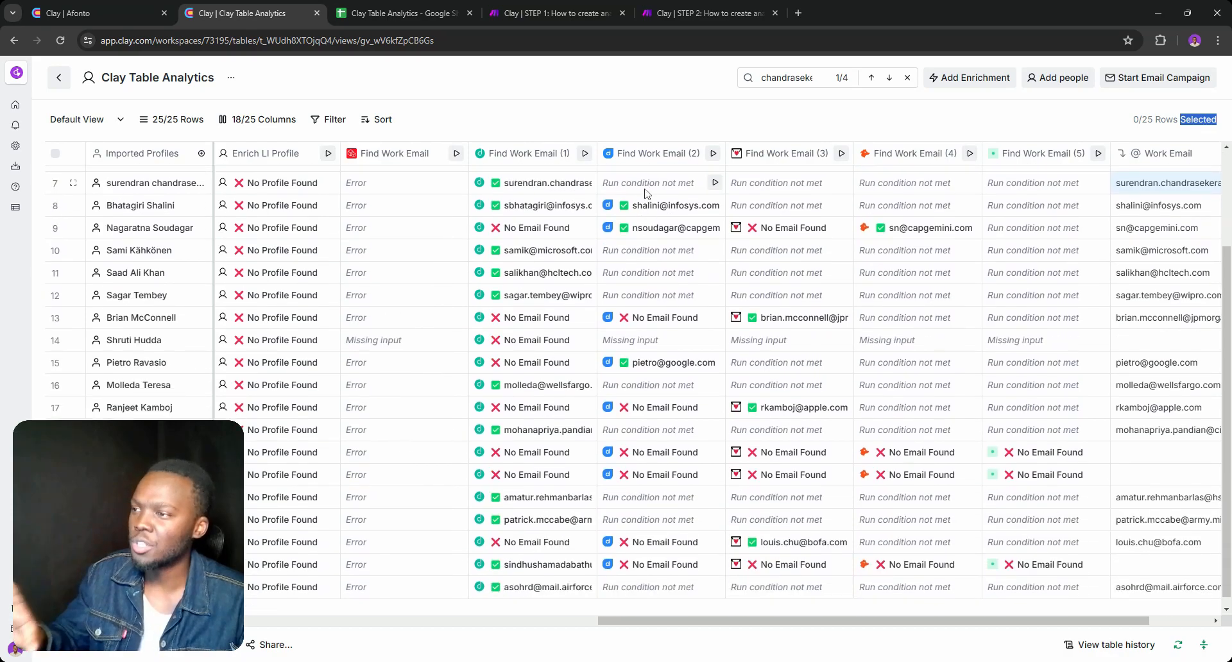
scroll(647, 230, "up", 1)
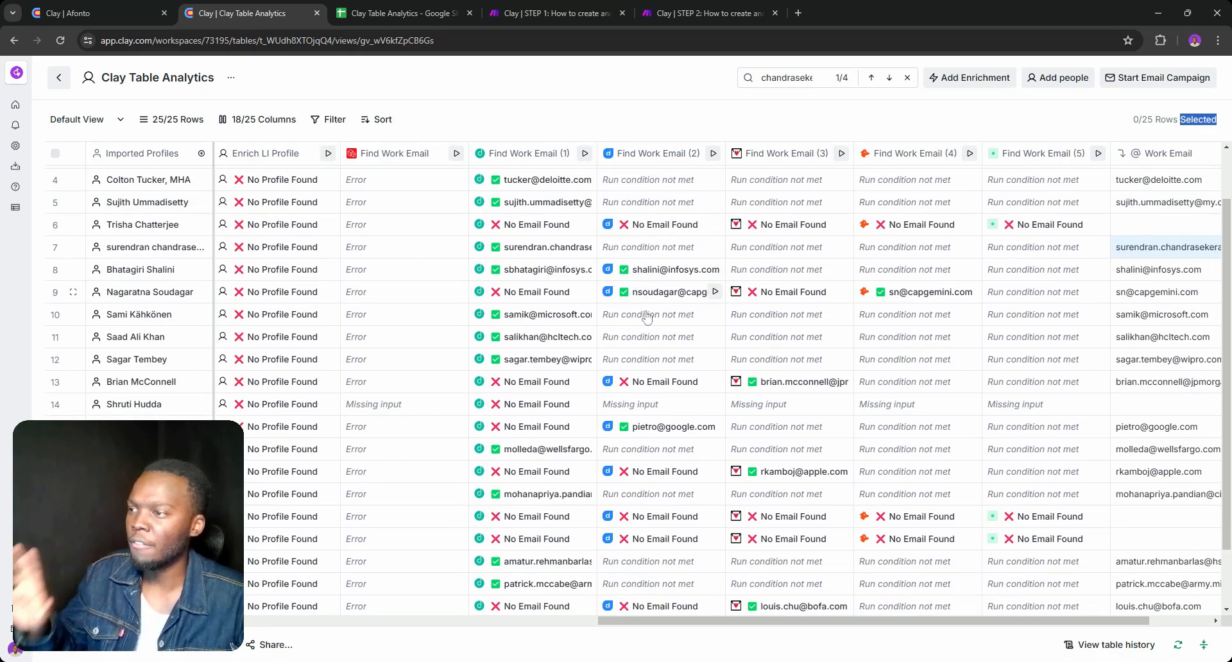
scroll(650, 512, "down", 1)
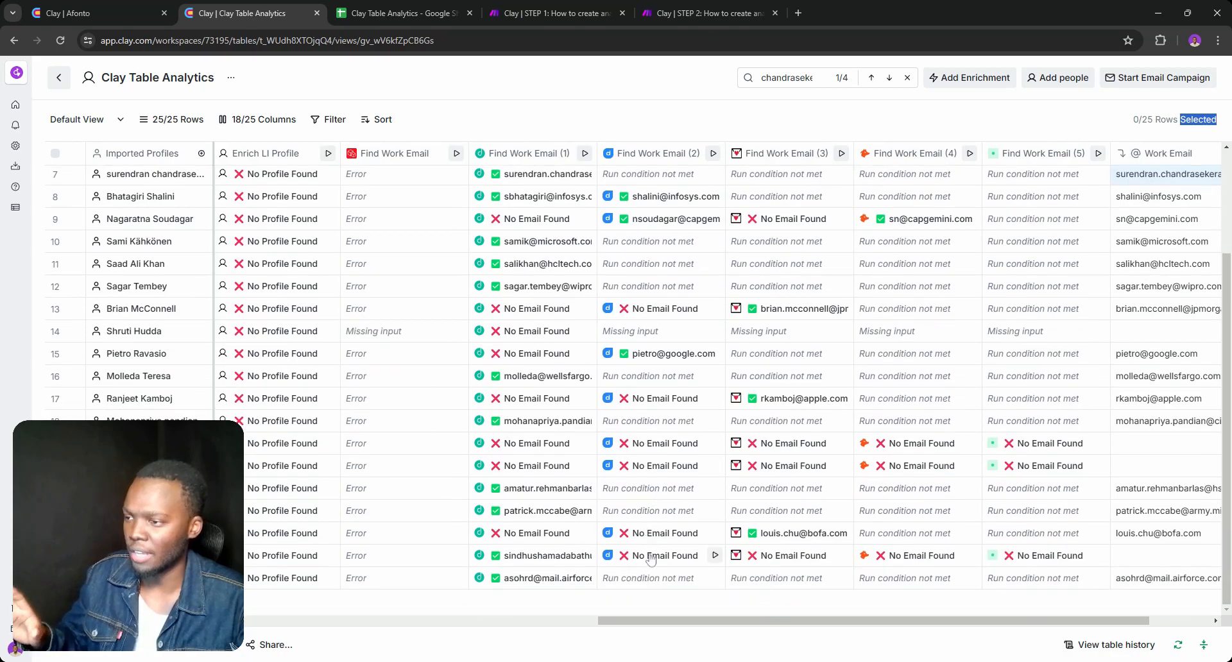
left_click(358, 7)
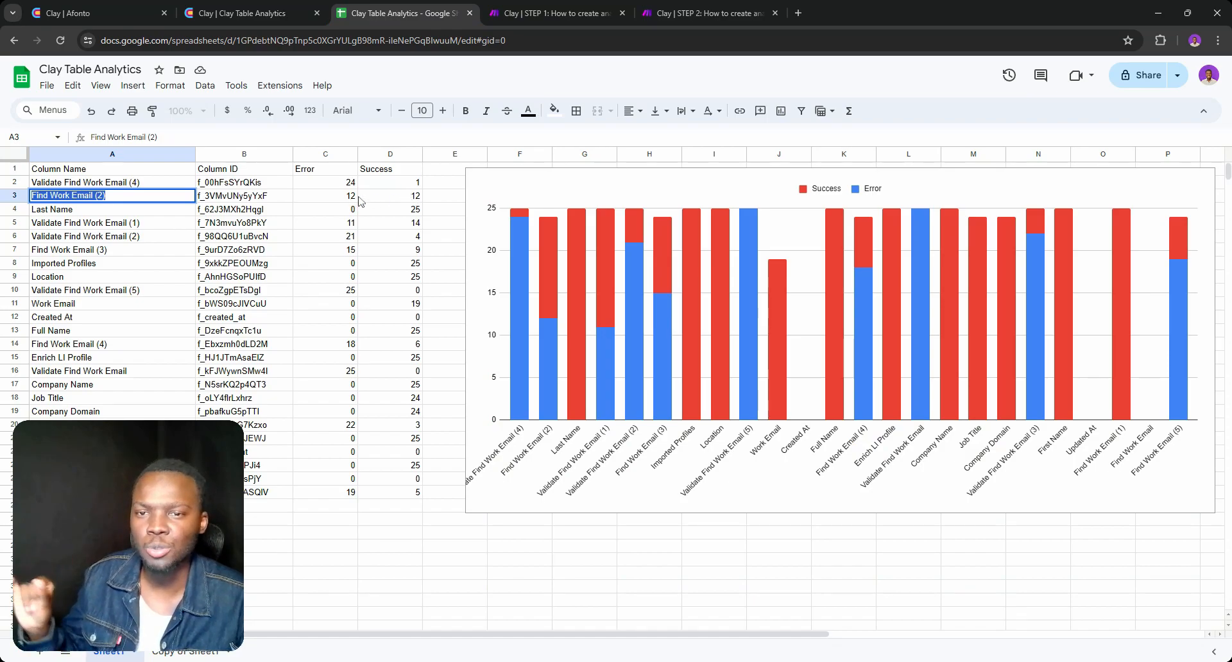
left_click(250, 13)
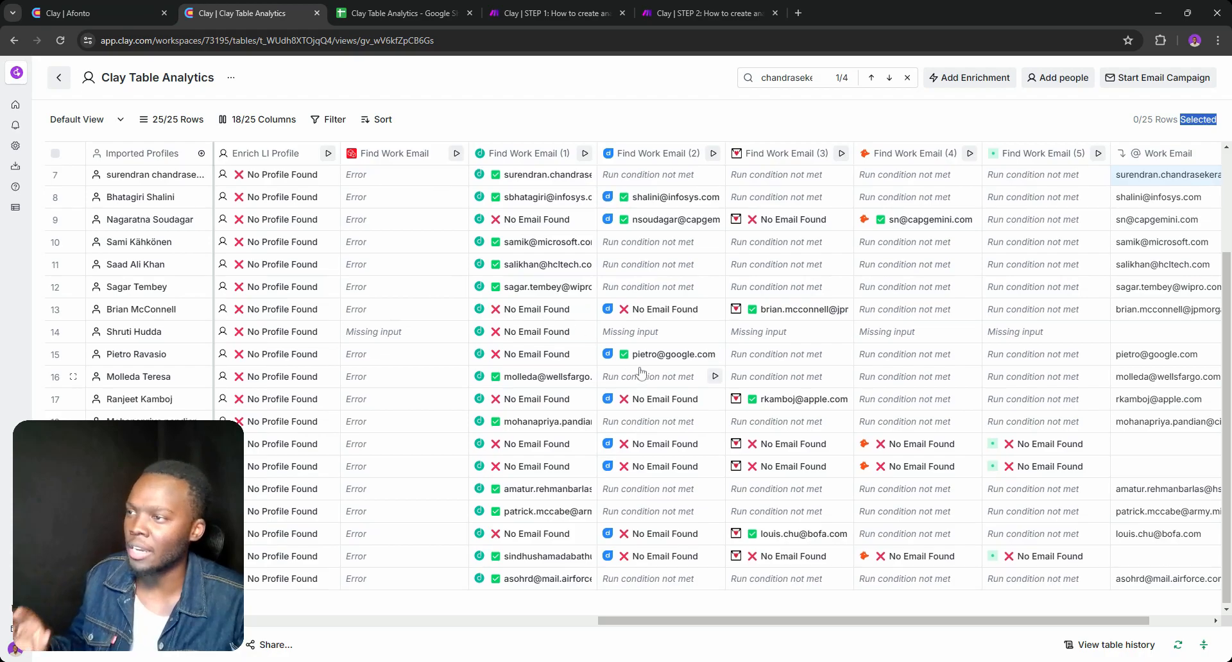
scroll(640, 374, "up", 1)
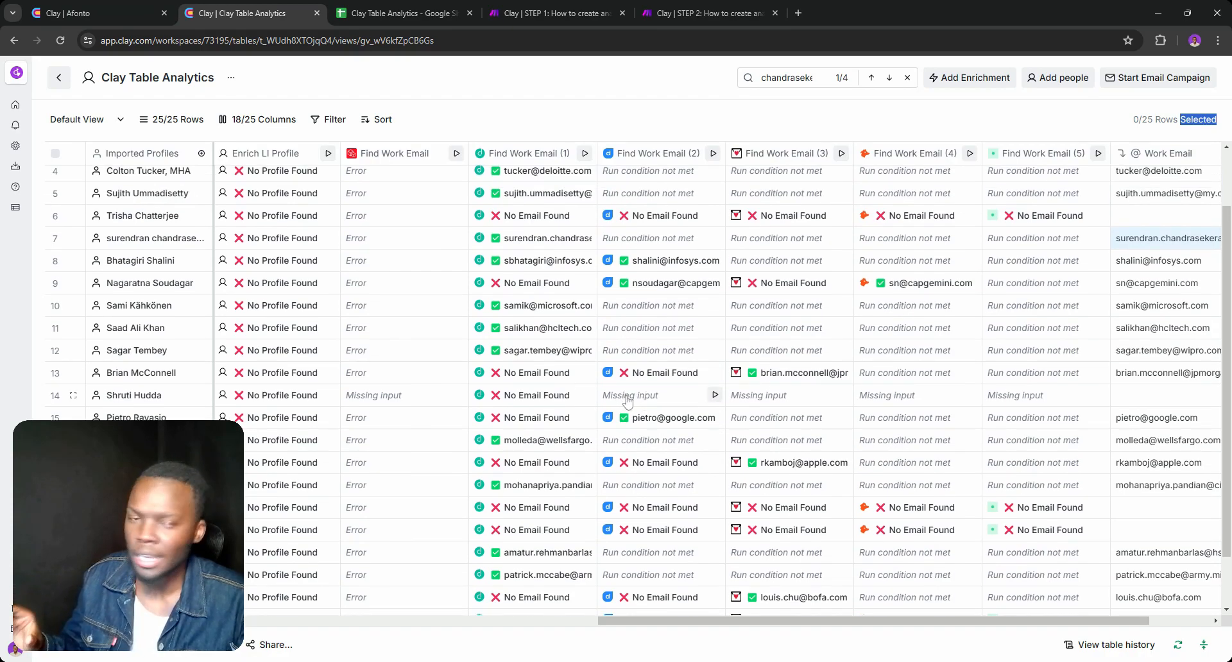
Switch to the Google Sheets analytics and insert a column right of Success with the header "Missing Input"
left_click(399, 11)
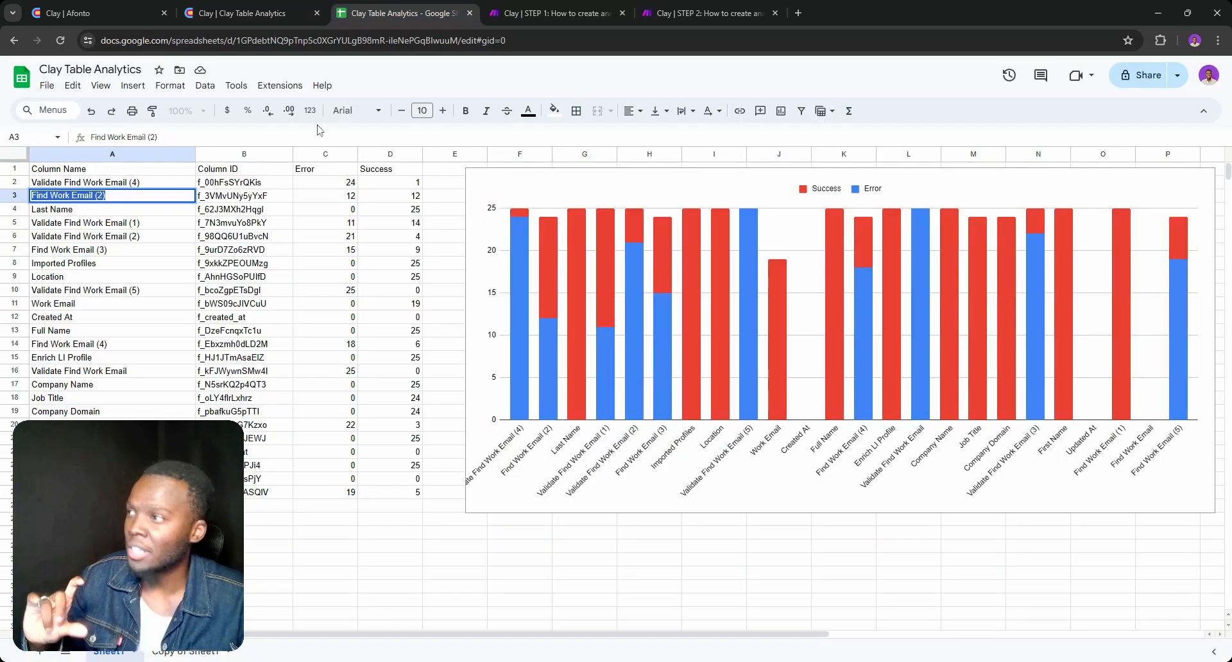
left_click(389, 154)
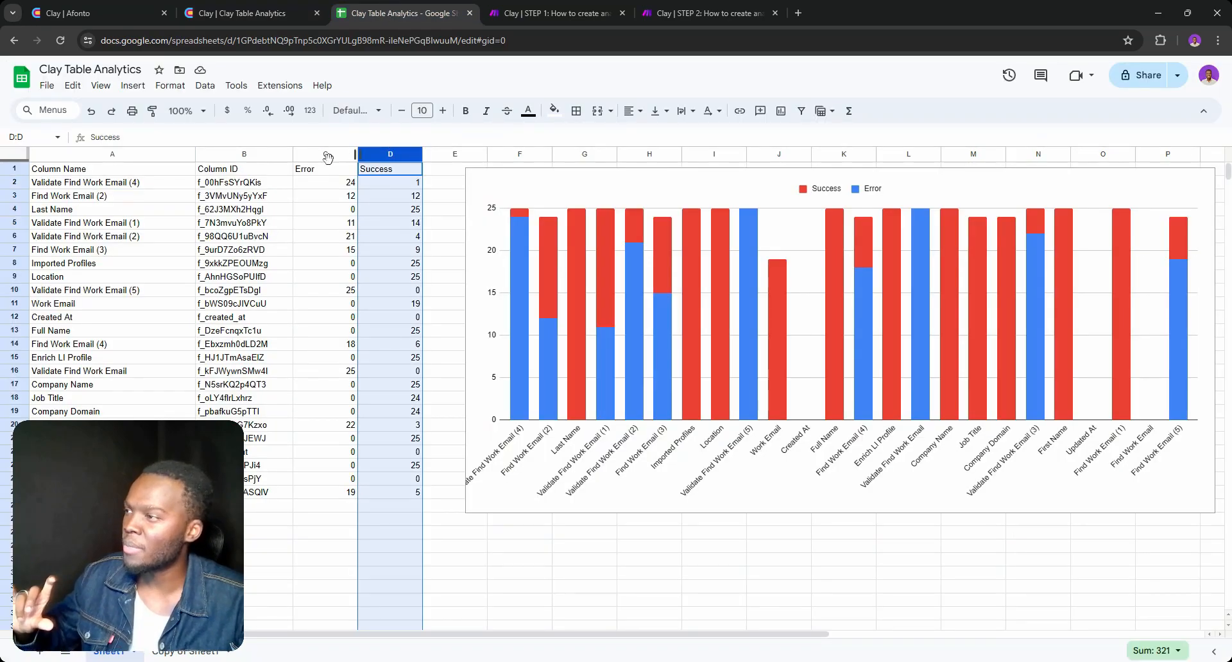
right_click(385, 153)
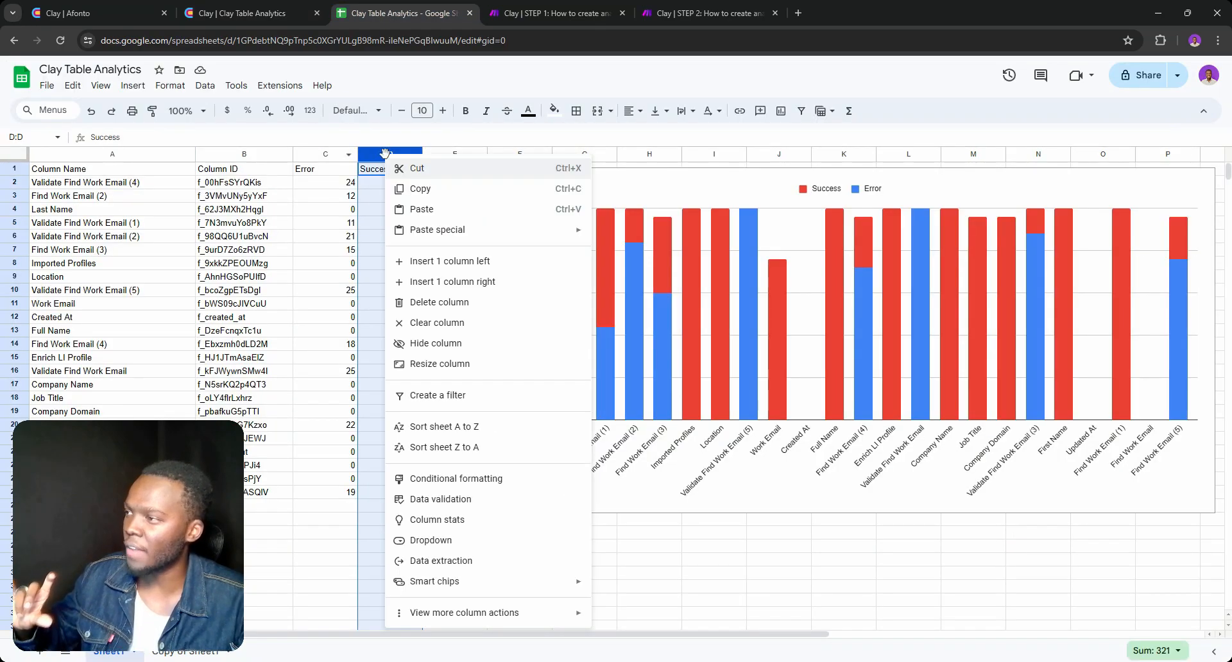
left_click(428, 282)
left_click(454, 173)
type("M")
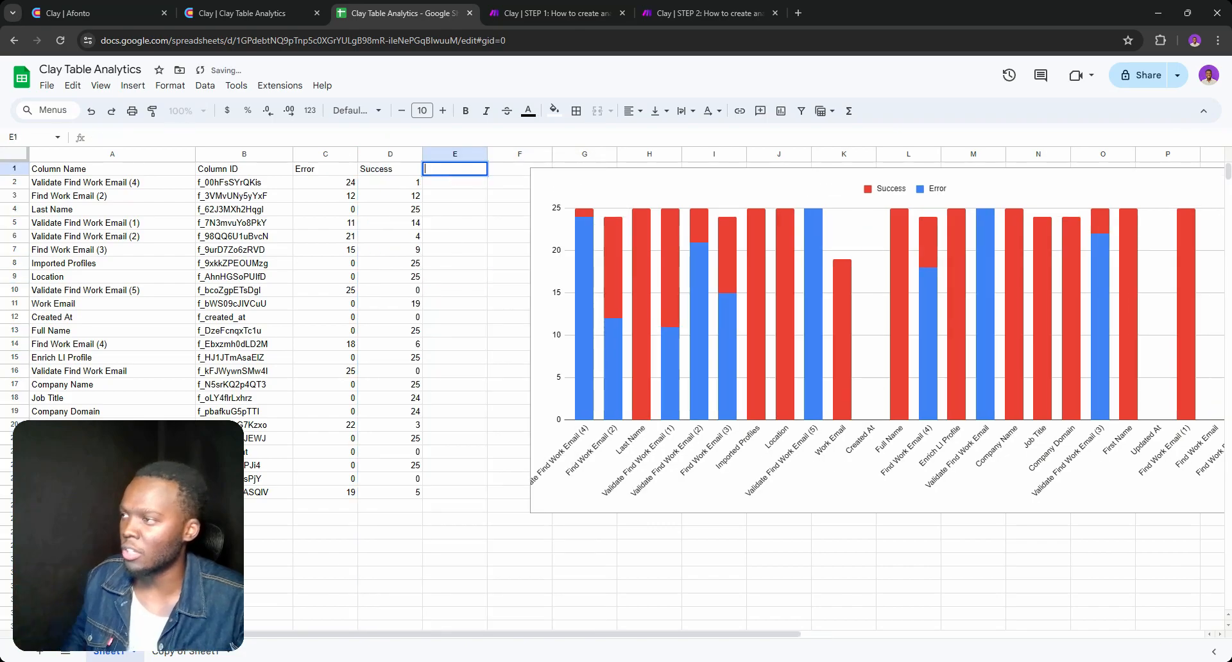
type("issing Input")
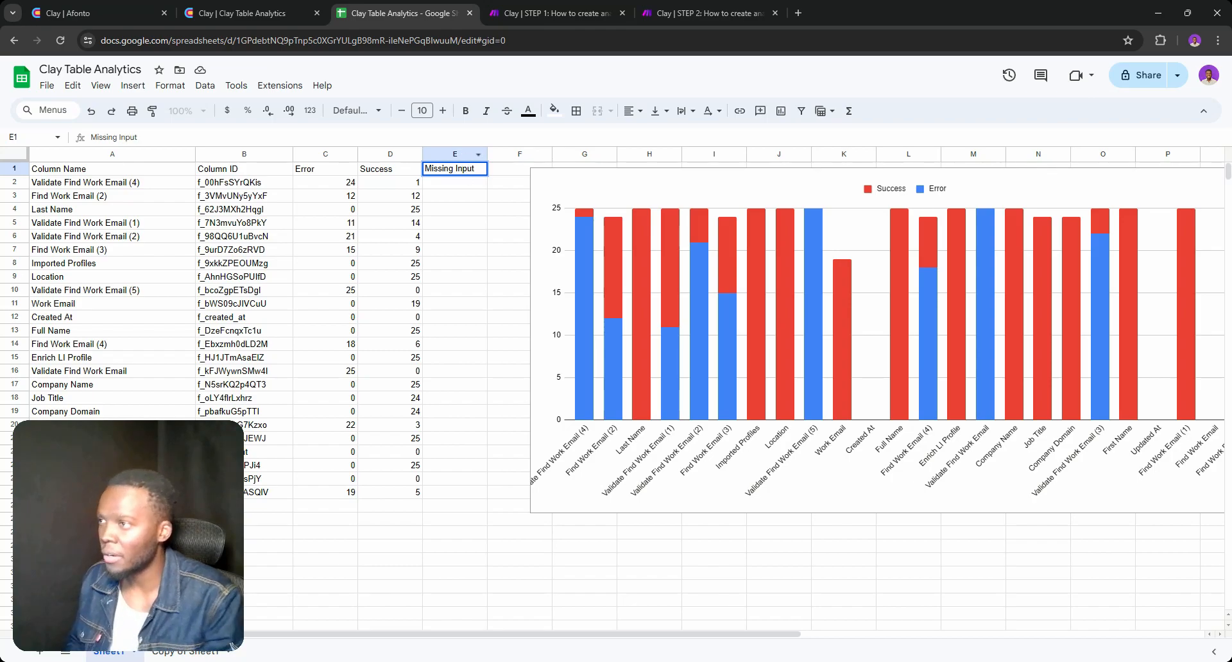
Commit the "Missing Input" header in cell E1 of the analytics sheet
key("Return")
right_click(460, 154)
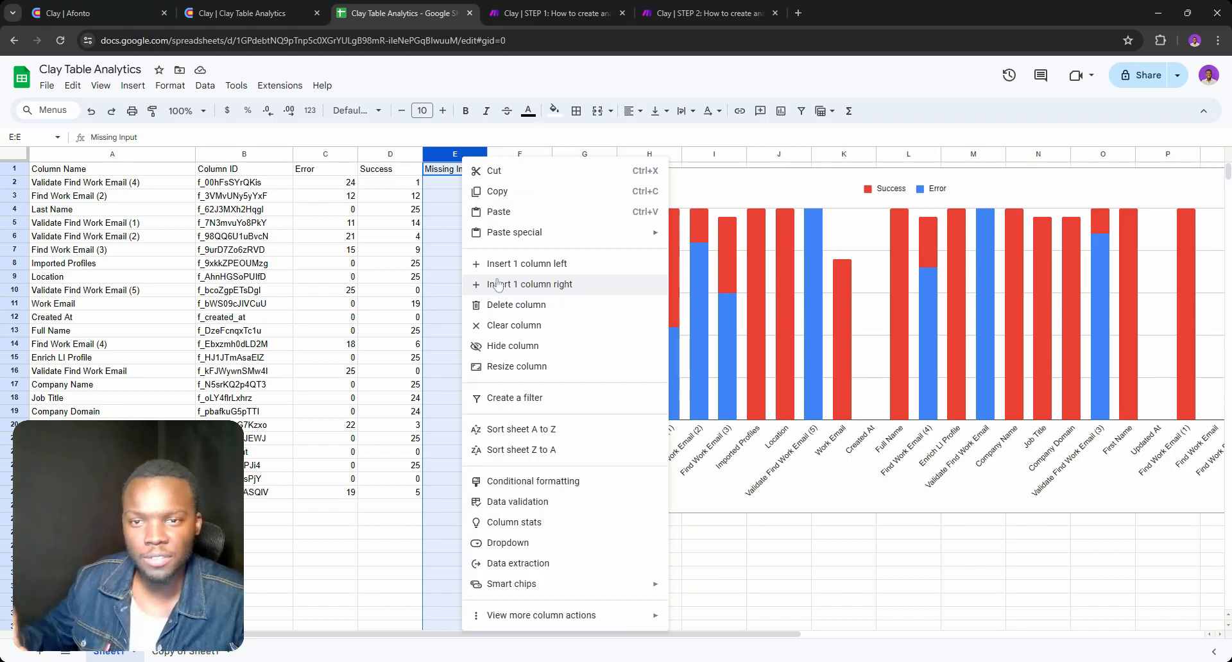
left_click(417, 239)
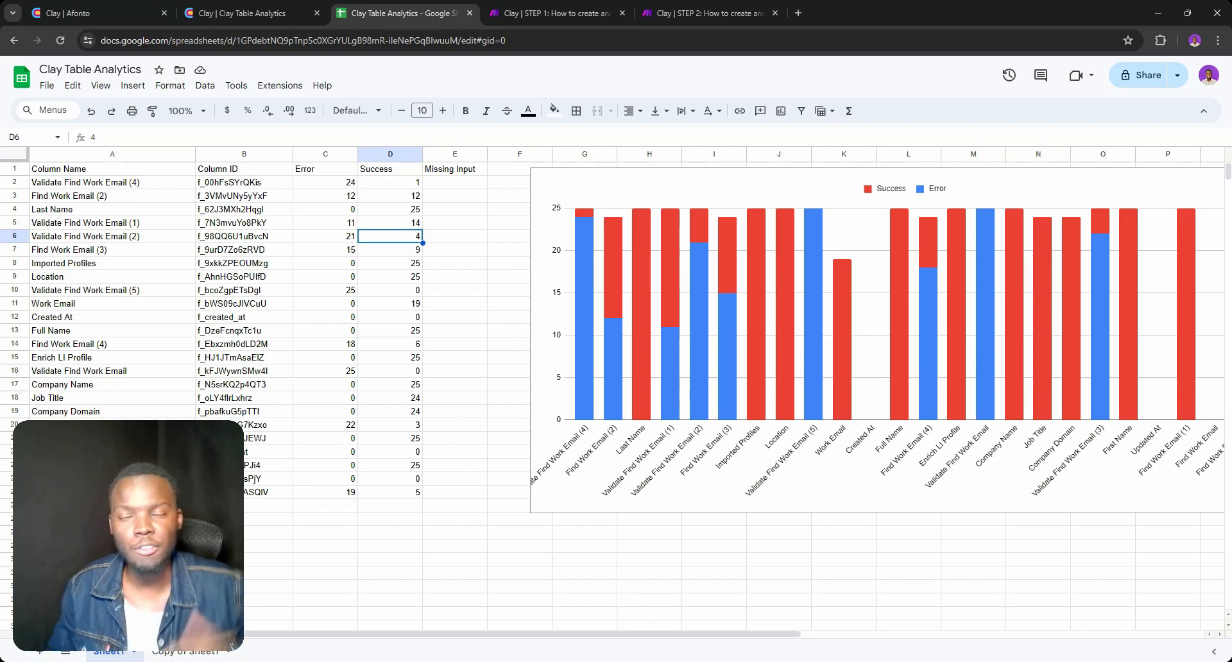
Switch to the Clay table and set the Find Work Email column to use Clay's Prospeo API Key, saving without running it
left_click(270, 13)
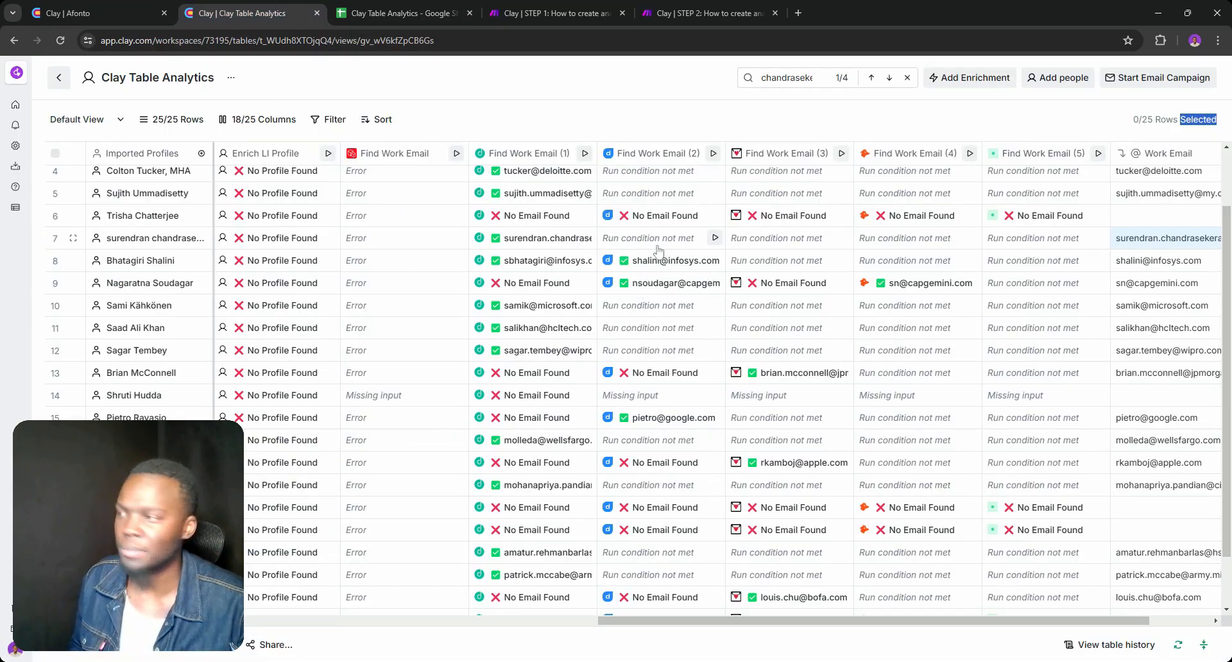
scroll(565, 246, "up", 2)
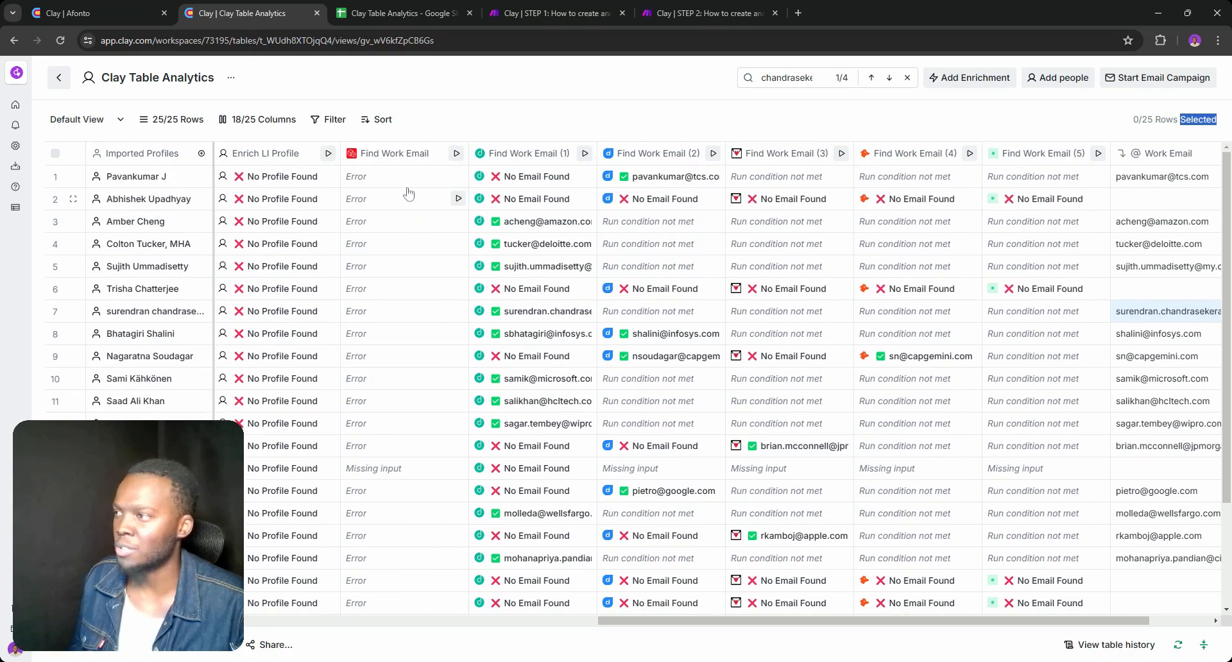
left_click(393, 157)
left_click(834, 217)
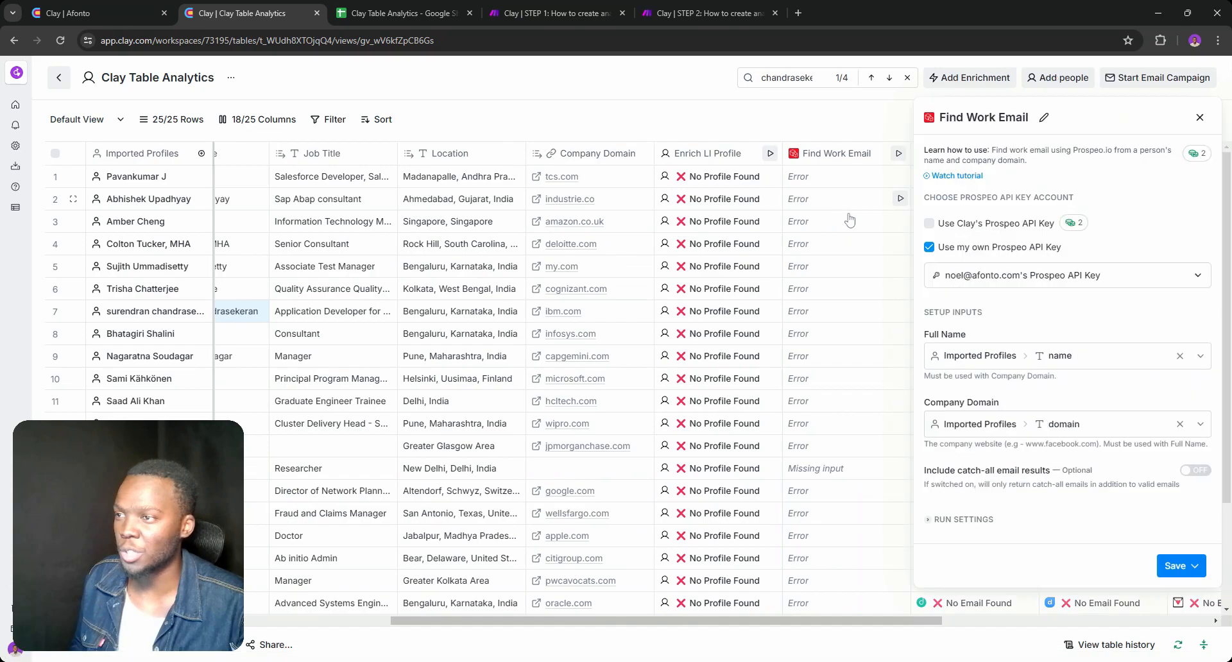
left_click(999, 226)
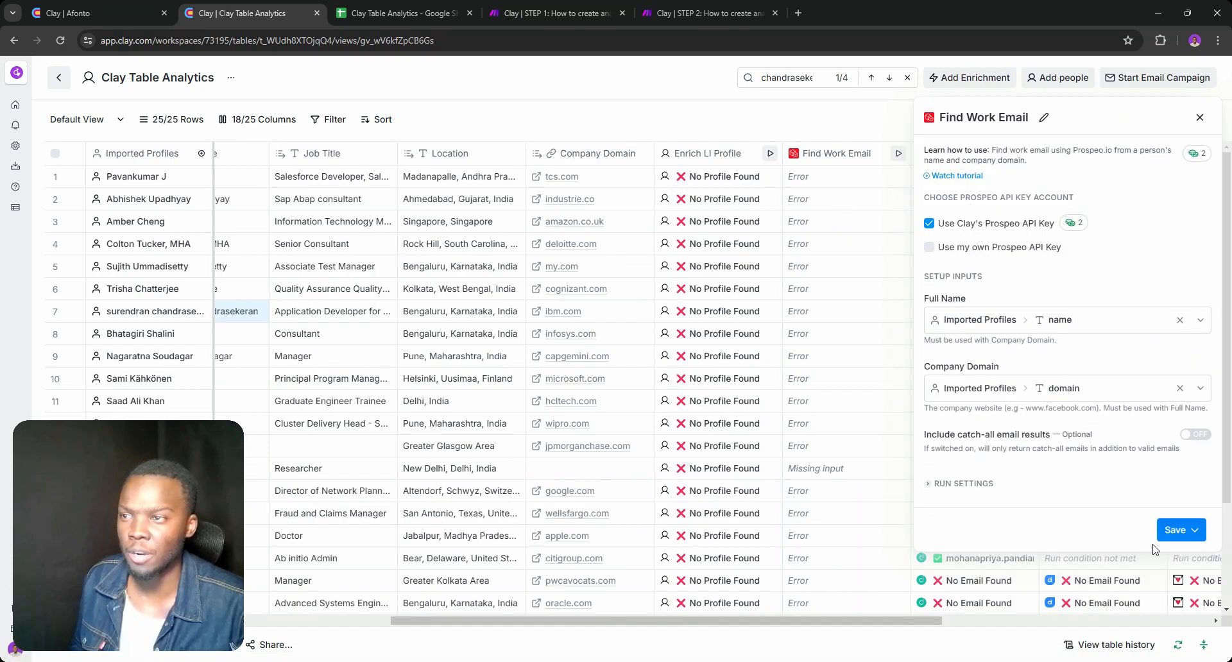
left_click(1174, 531)
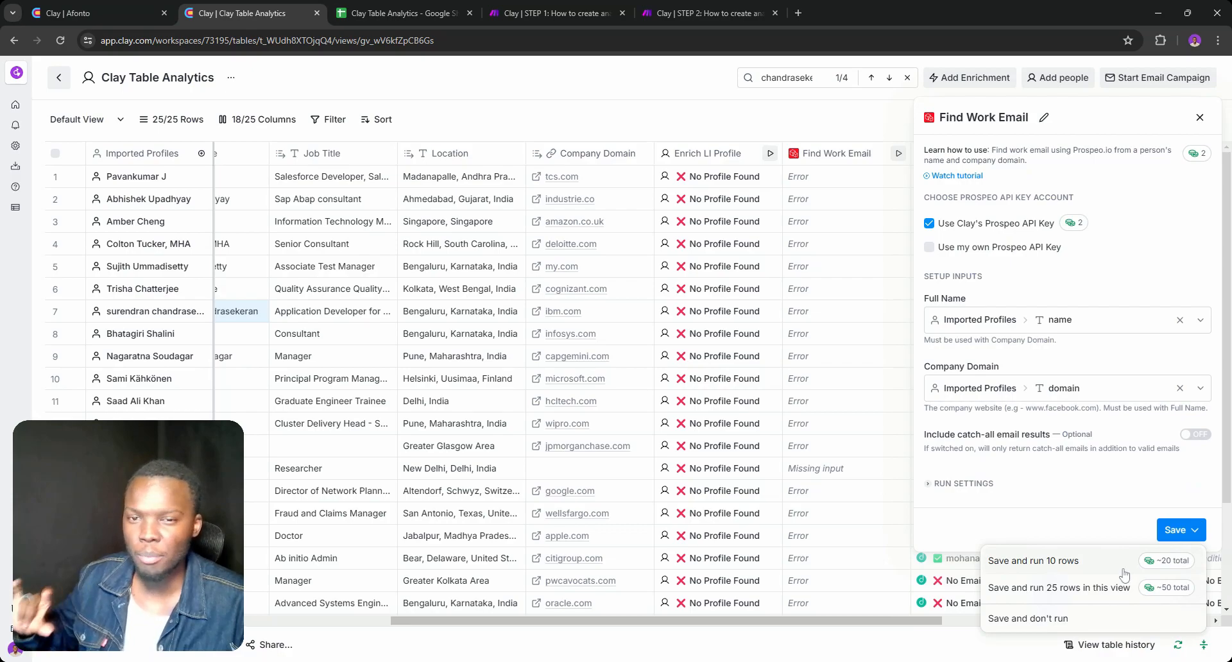
left_click(1068, 619)
Switch to the Google Sheets analytics and clear all Error and Success values in C2:D25
left_click(398, 13)
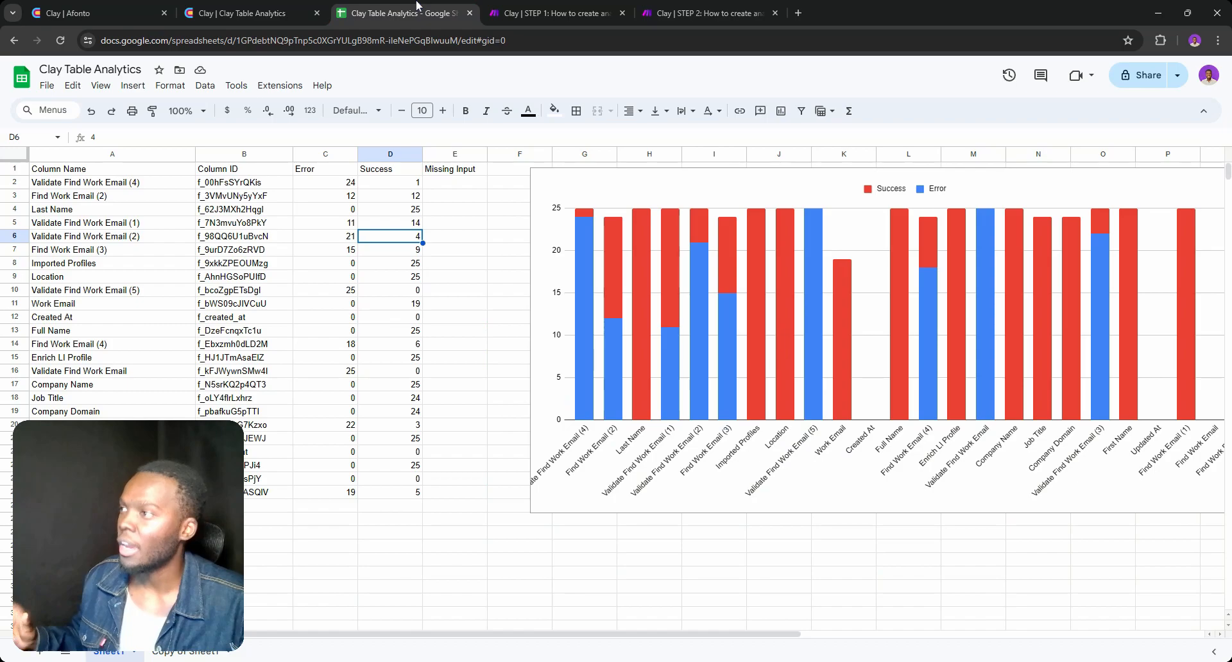
mouse_move(343, 183)
left_mouse_down()
mouse_move(384, 196)
mouse_move(403, 476)
mouse_move(417, 516)
mouse_move(334, 423)
mouse_move(336, 186)
left_mouse_up()
left_click(405, 492)
left_click(336, 187)
type("2")
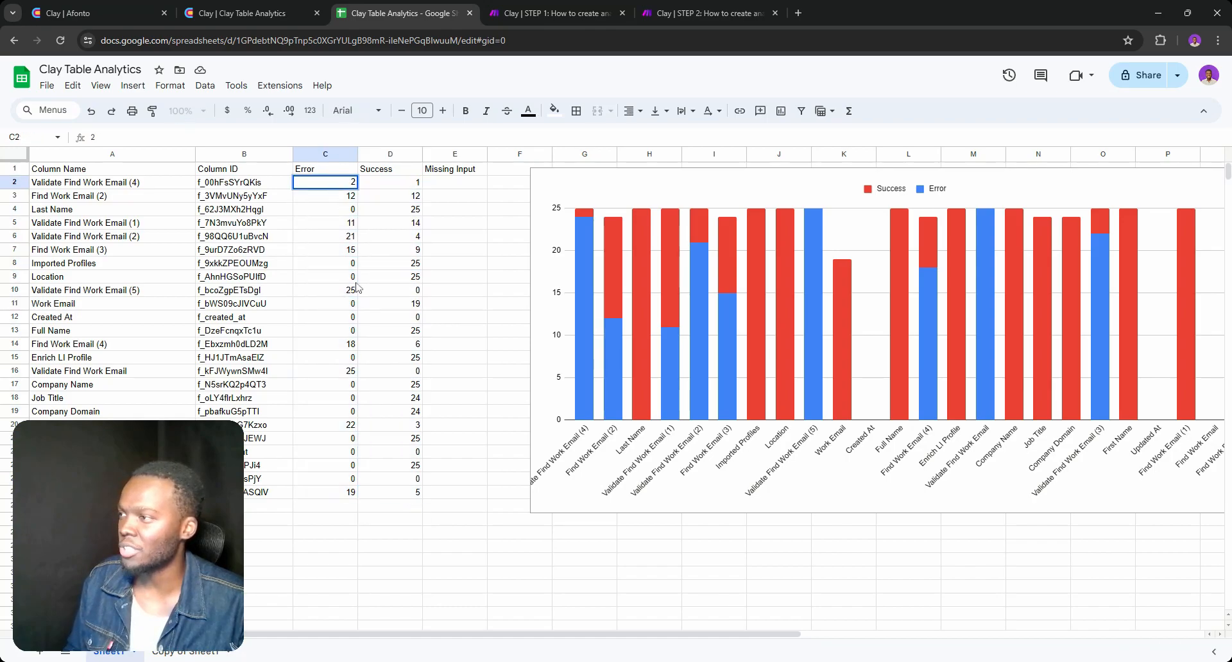
left_click(439, 428)
left_click_drag(413, 498, 341, 184)
key("Delete")
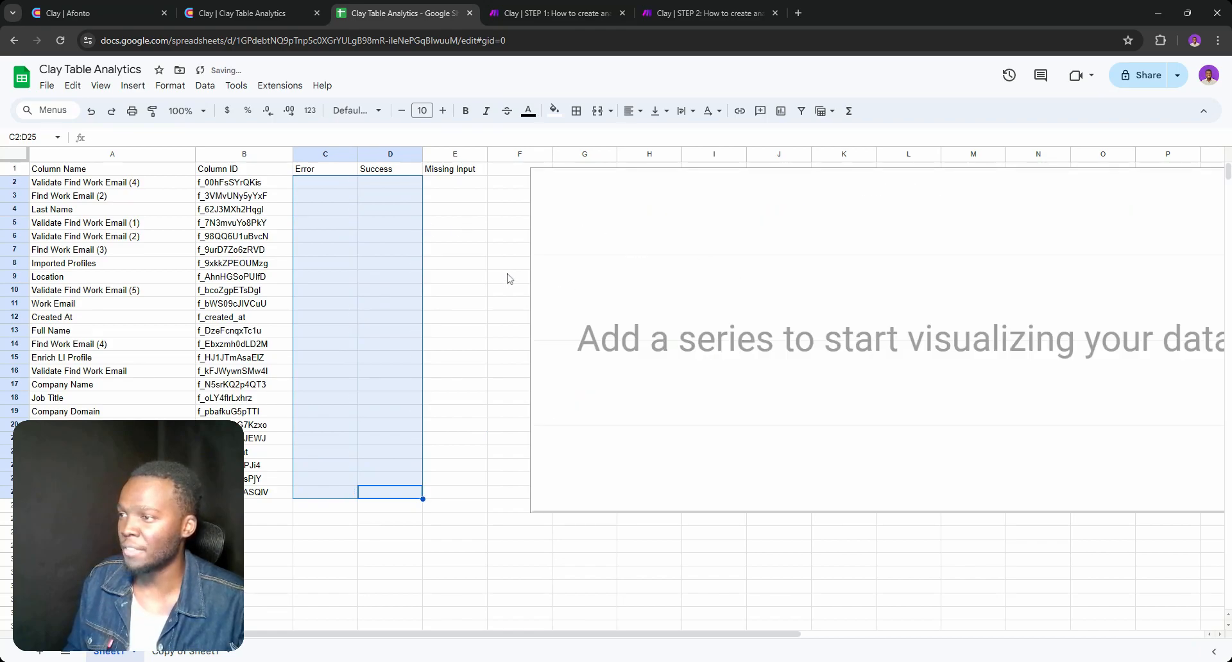
left_click(485, 266)
Switch to the Make STEP 2 scenario, run it, and check its progress in the scenario and the analytics sheet
left_click(662, 8)
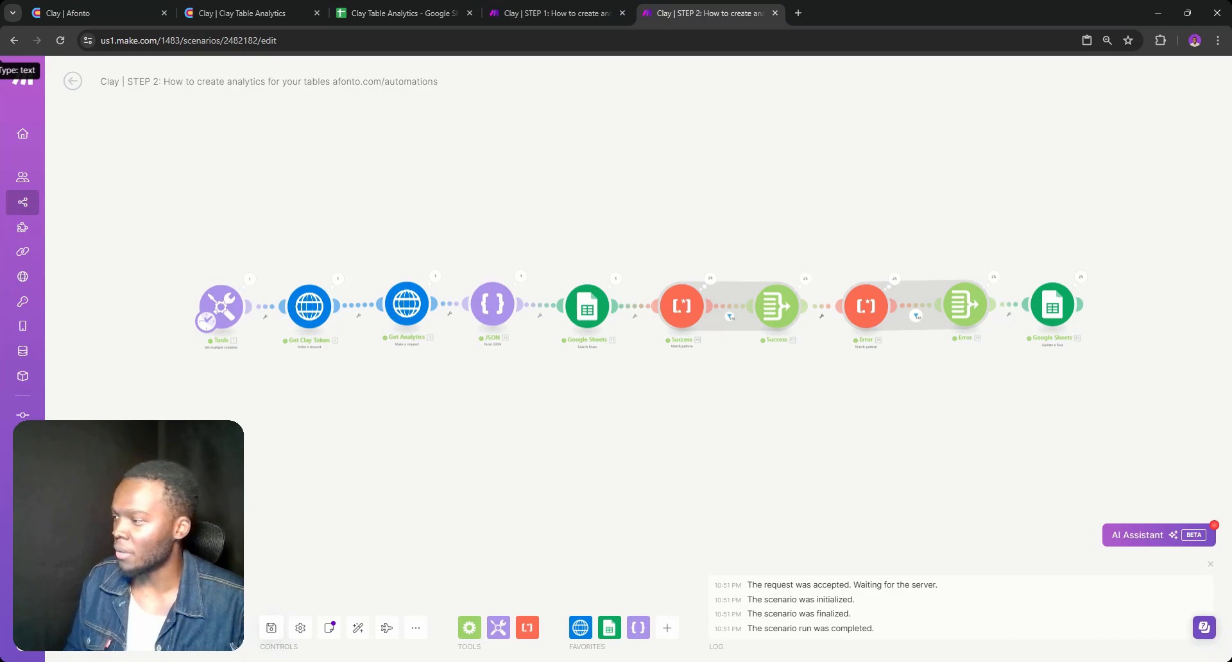
left_click(96, 627)
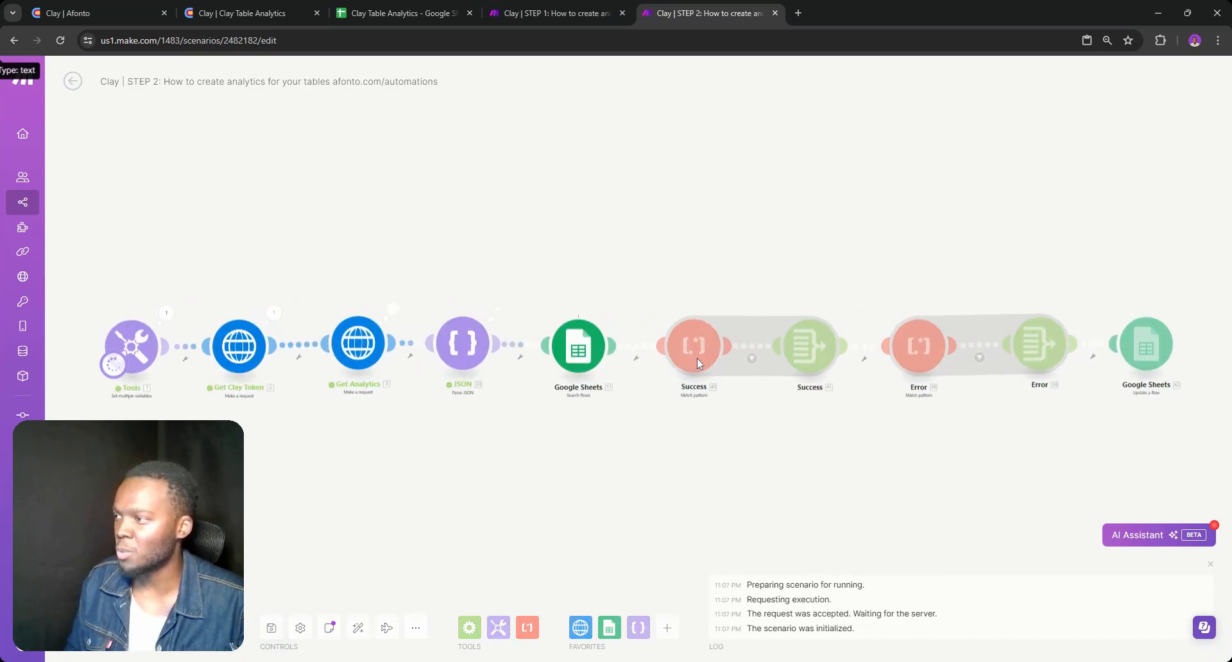
left_click(407, 13)
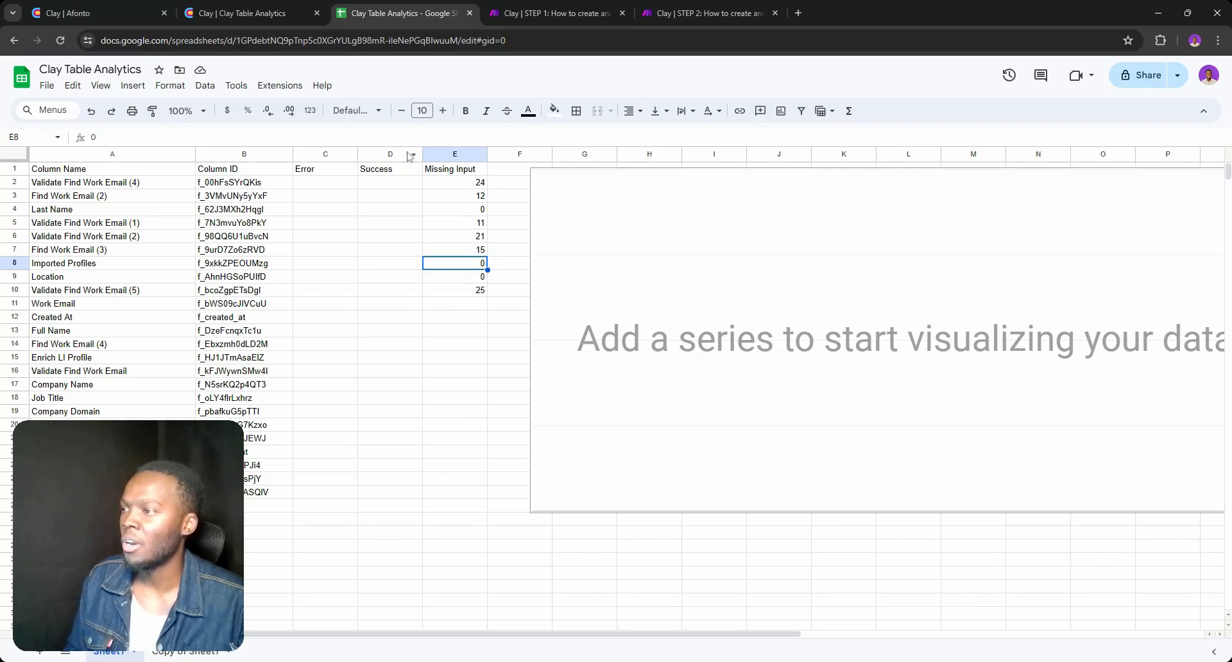
left_click(542, 13)
left_click(711, 12)
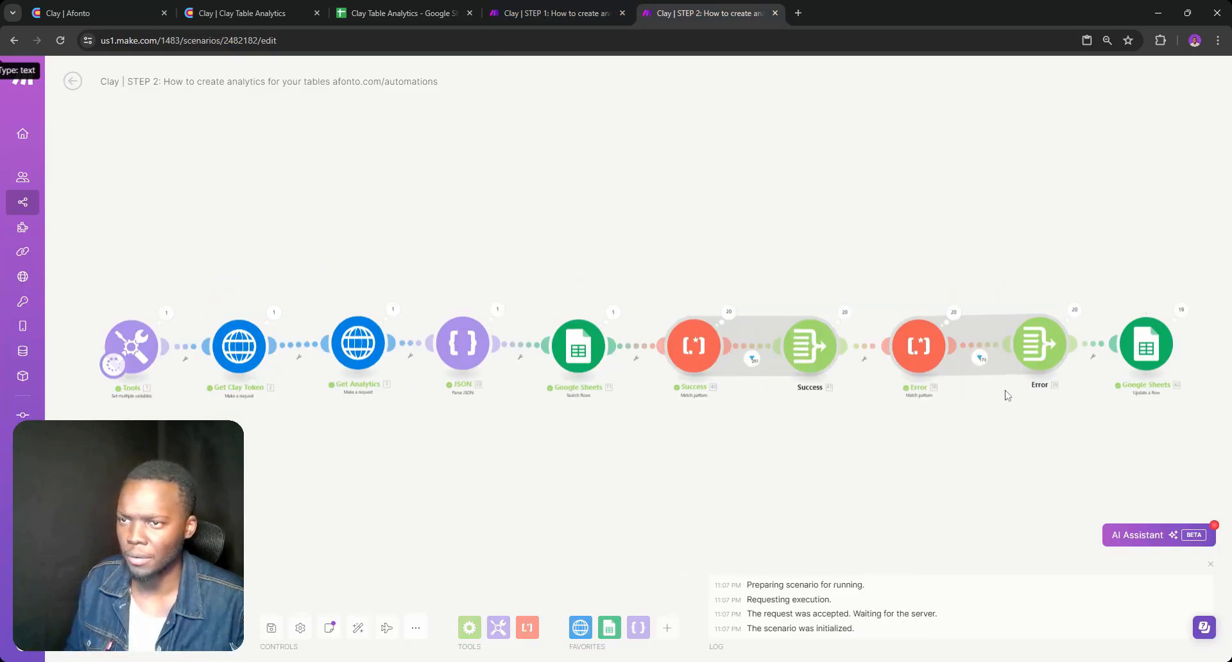
Switch to the Google Sheets analytics and move the chart right by about two columns, clear of column F
left_click(404, 9)
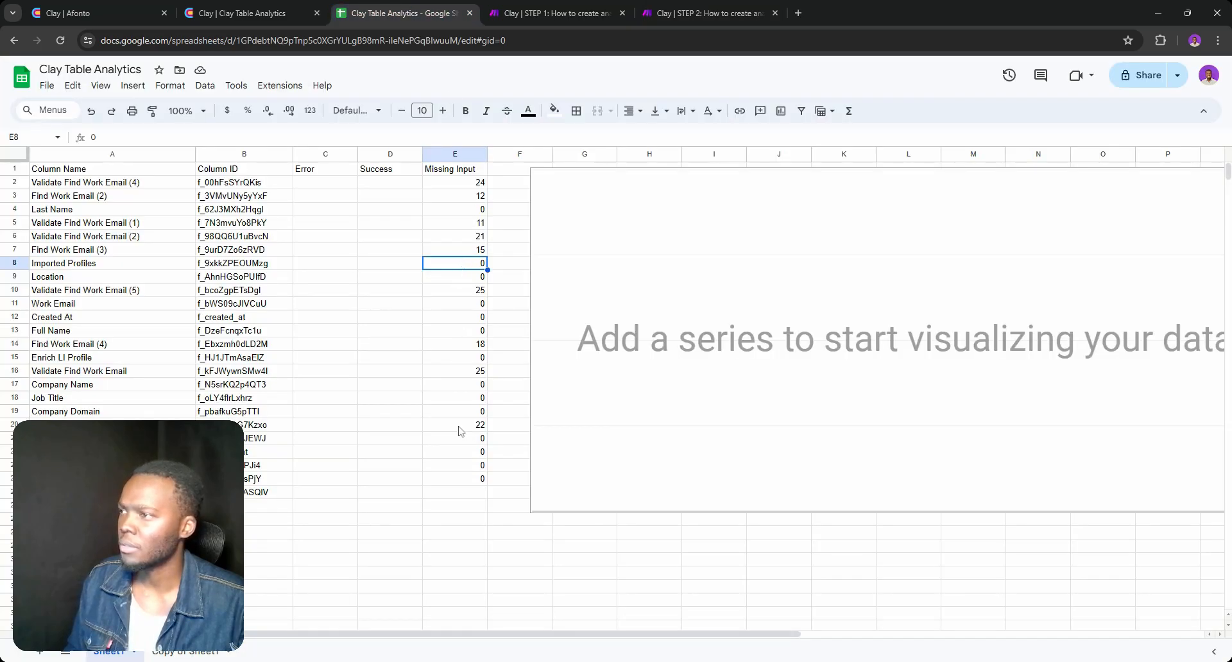
left_click_drag(645, 192, 788, 187)
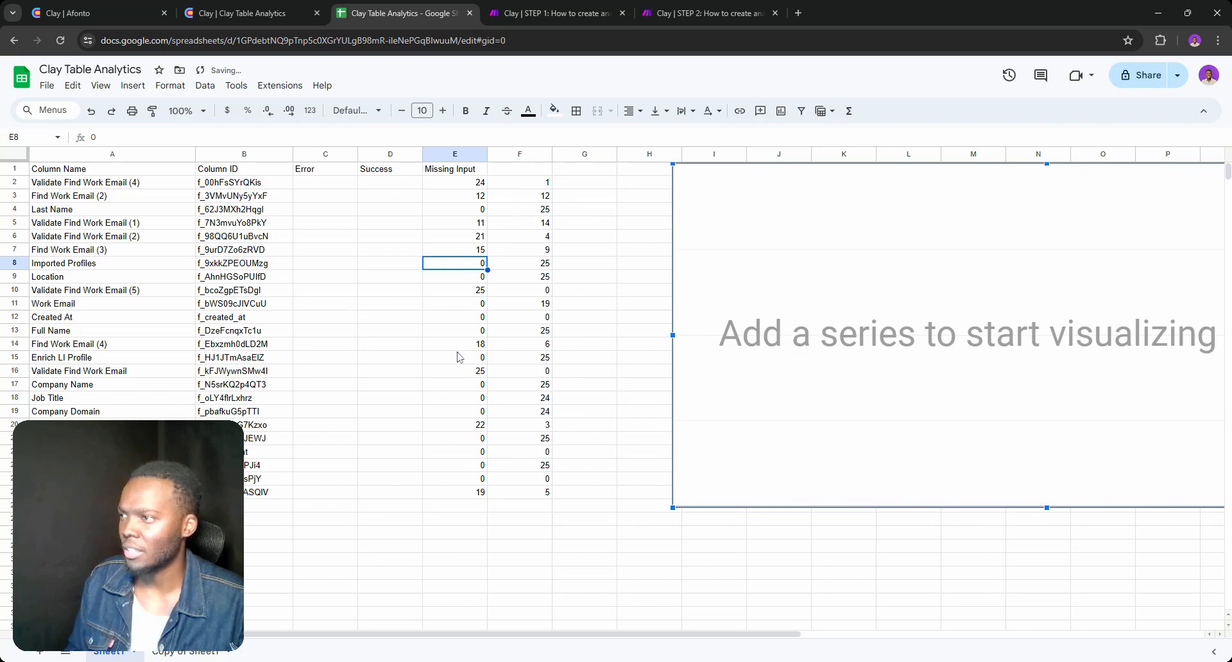
Switch to the Make STEP 2 scenario and refresh the table headers in the final Google Sheets Update a Row module
left_click(668, 13)
scroll(988, 424, "right", 3)
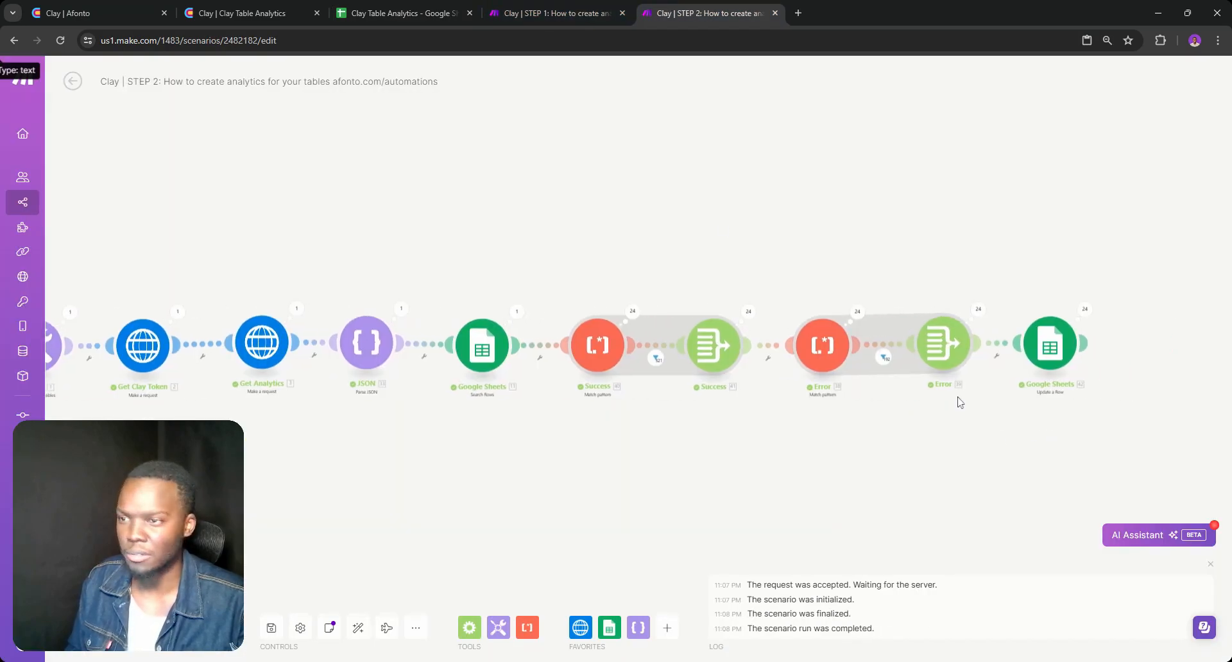
left_click(1043, 350)
scroll(850, 433, "down", 3)
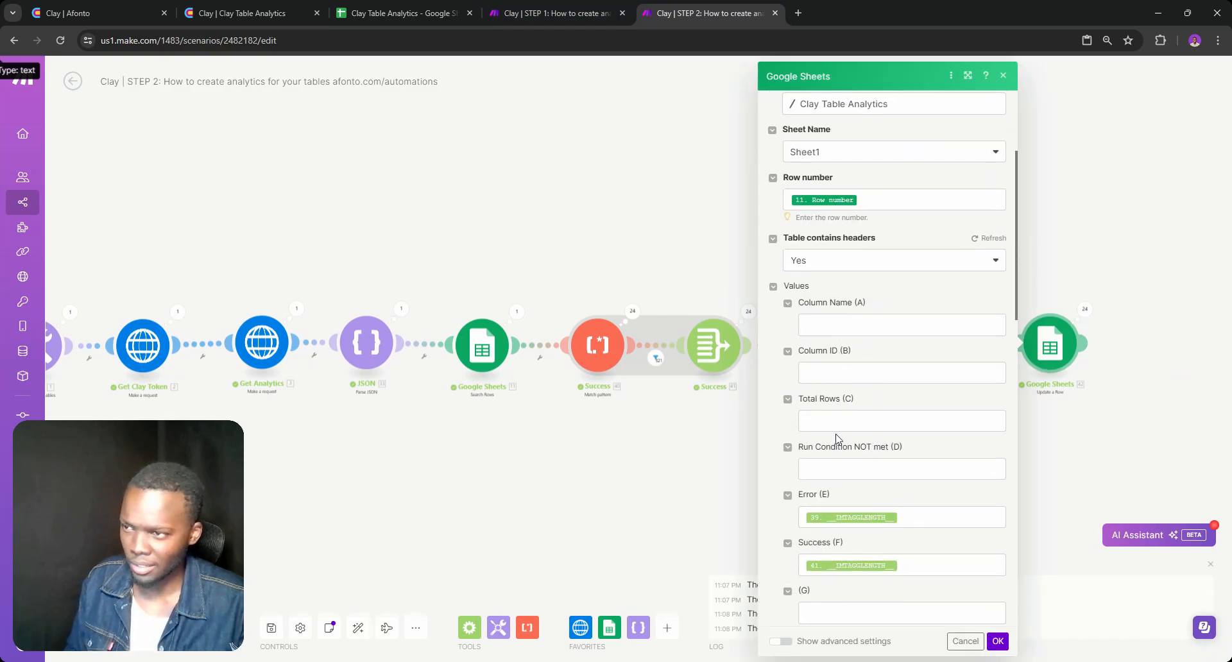
scroll(838, 436, "up", 3)
scroll(839, 439, "down", 4)
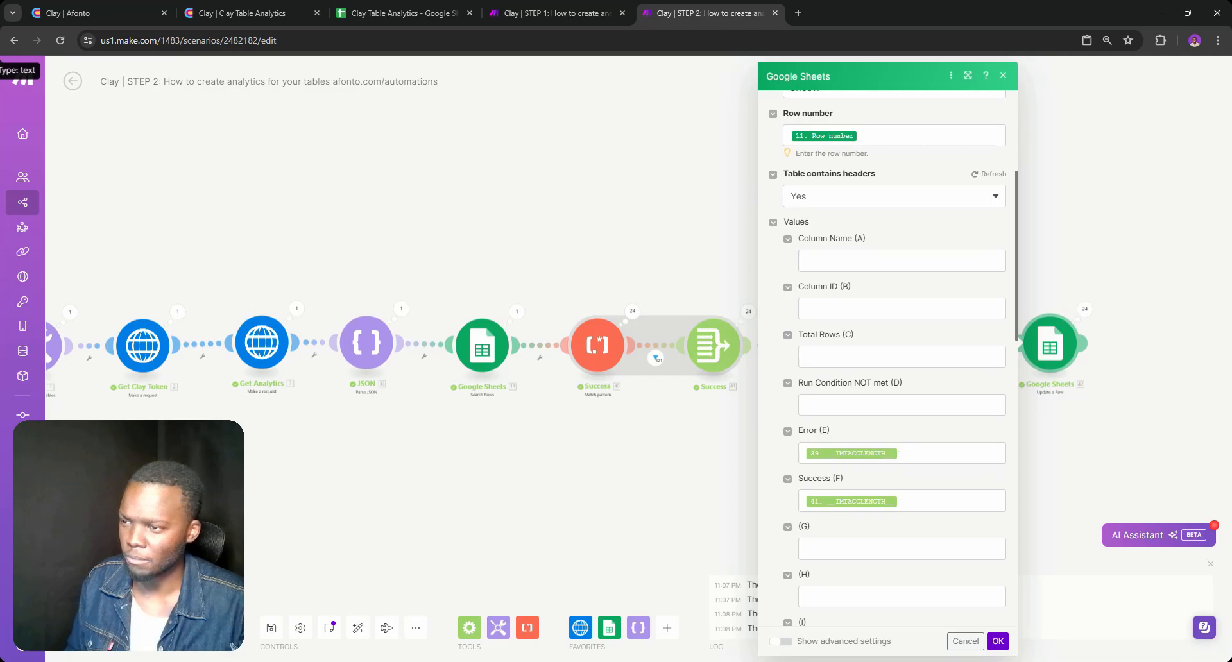
scroll(958, 376, "up", 5)
left_click(988, 432)
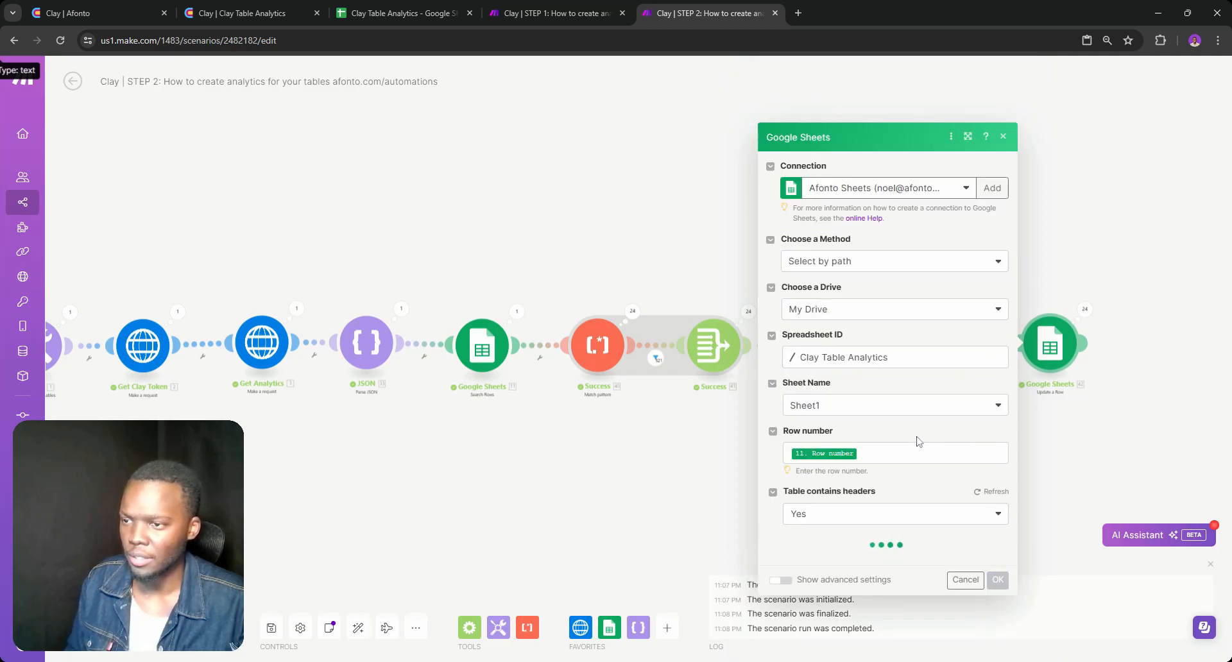
Map the Error aggregator's __IMTAGGLENGTH__ to Error (C) and the Success aggregator's __IMTAGGLENGTH__ to Success (D)
scroll(914, 440, "down", 6)
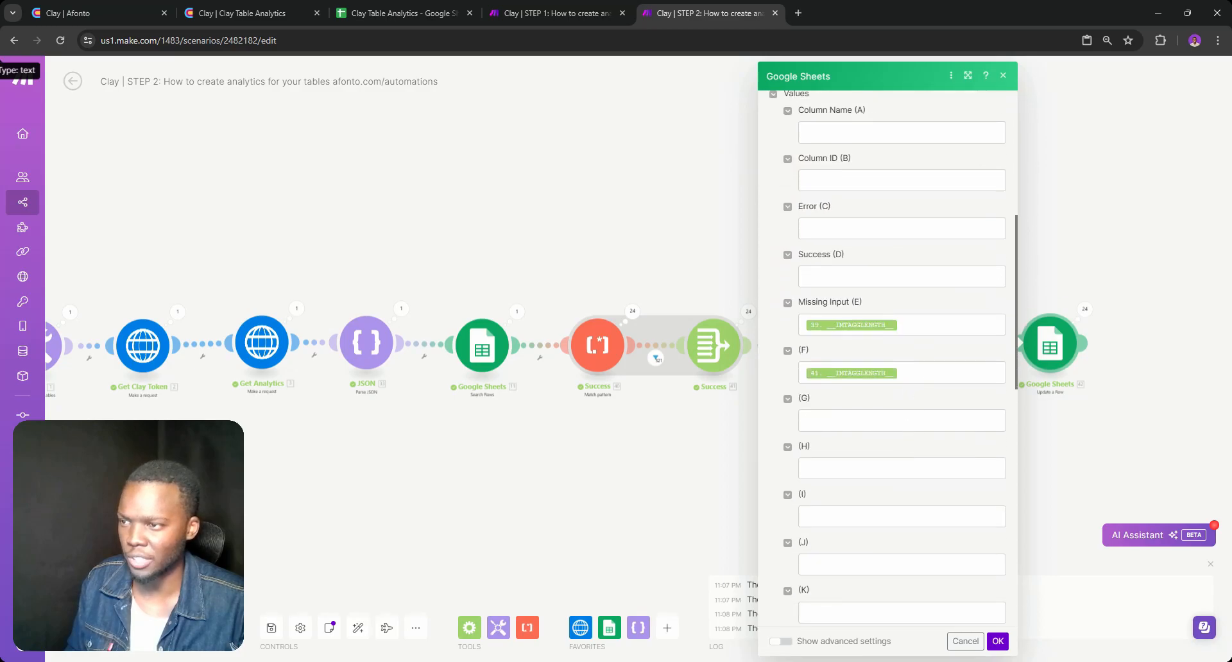
left_click(800, 325)
key("ctrl+c")
left_click(839, 229)
key("ctrl+v")
left_click_drag(912, 374, 759, 384)
key("ctrl+c")
left_click(840, 276)
key("ctrl+v")
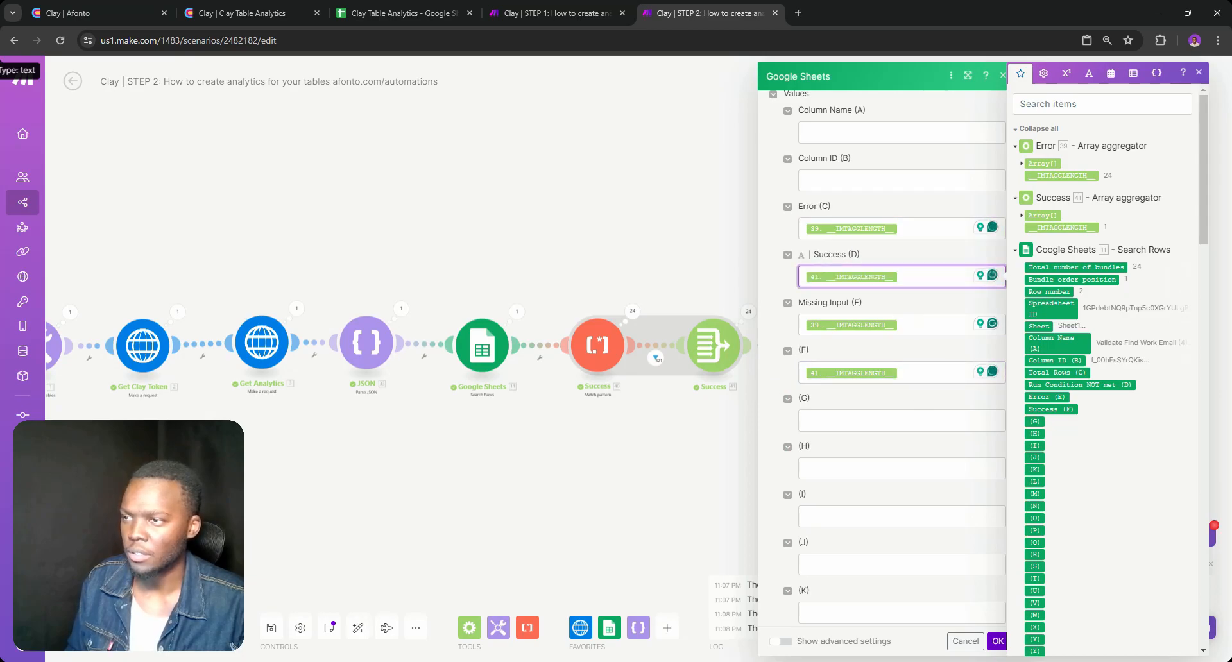
Clear the mappings from Missing Input (E) and column (F), and accept the Google Sheets module settings
left_click(915, 324)
key("BackSpace")
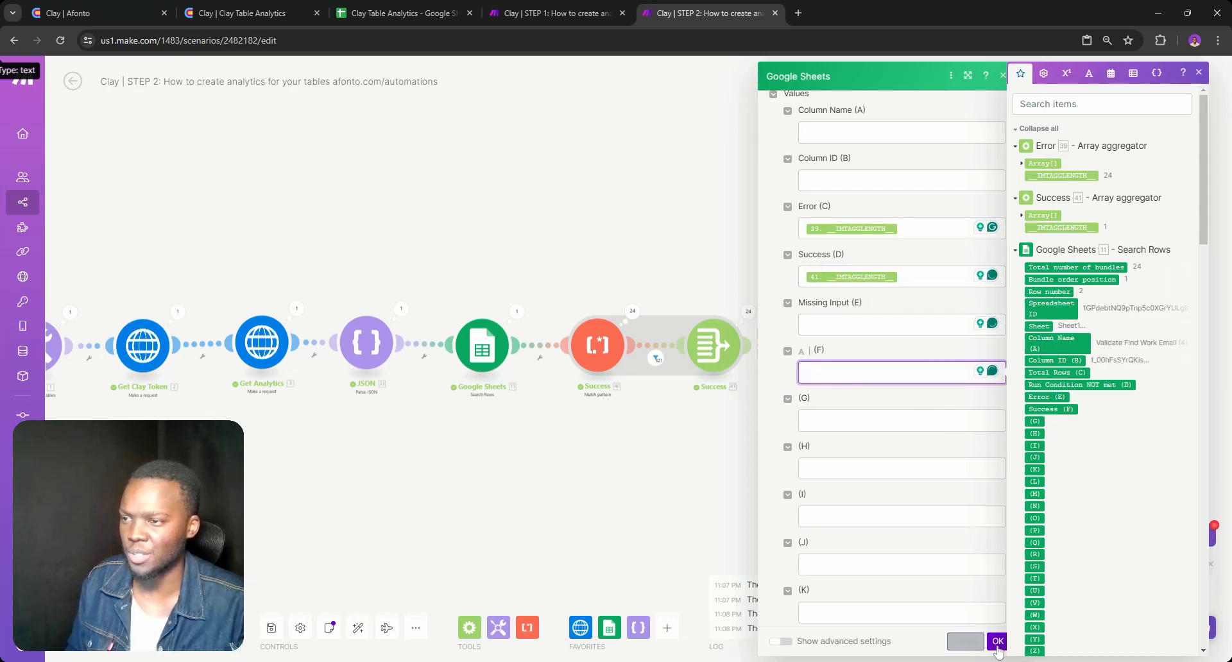
left_click(995, 641)
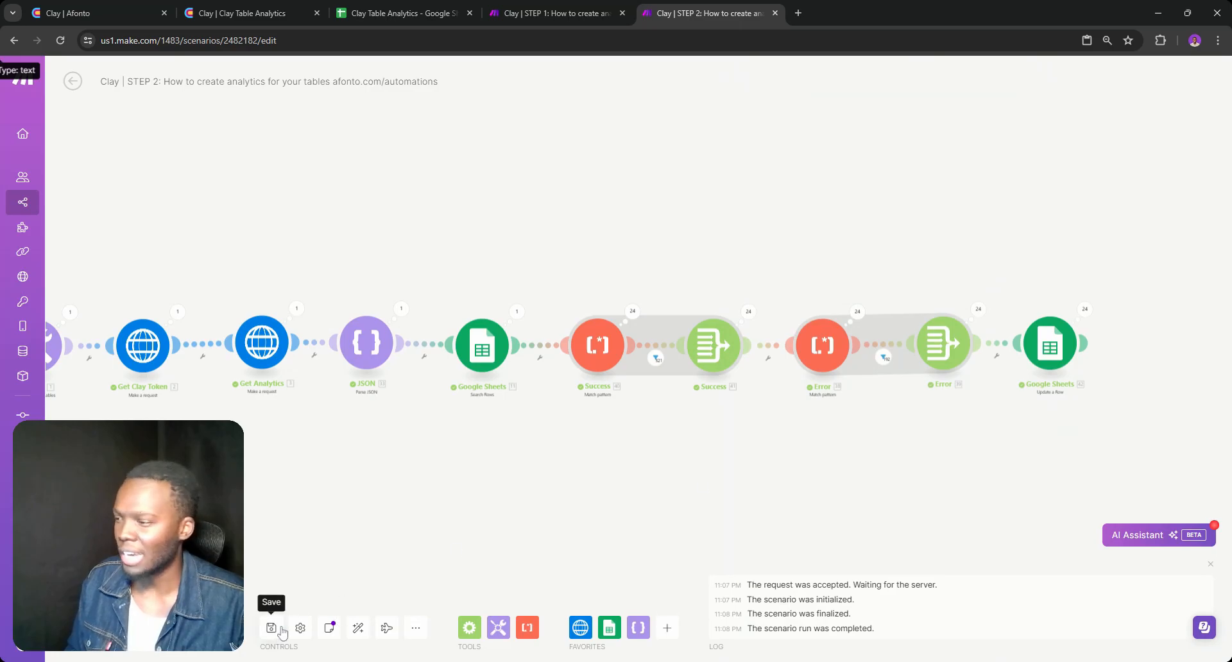
Switch to the Google Sheets analytics and examine the two counts recorded for Find Work Email in row 24
left_click(251, 8)
left_click(396, 13)
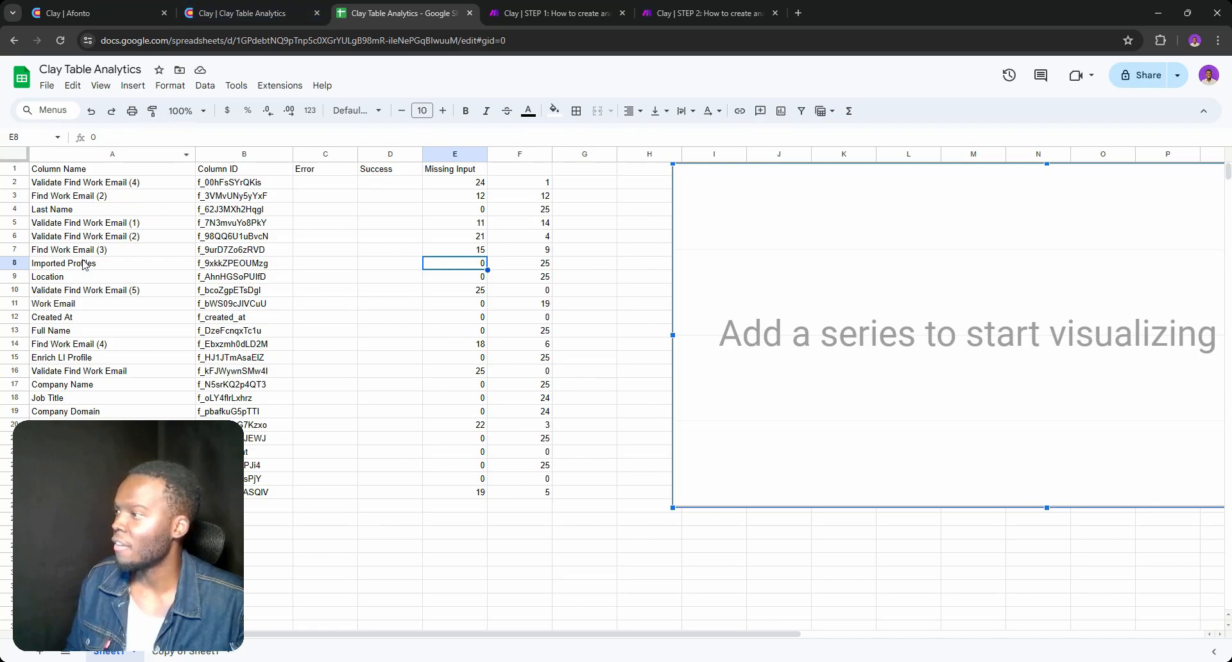
scroll(81, 282, "down", 2)
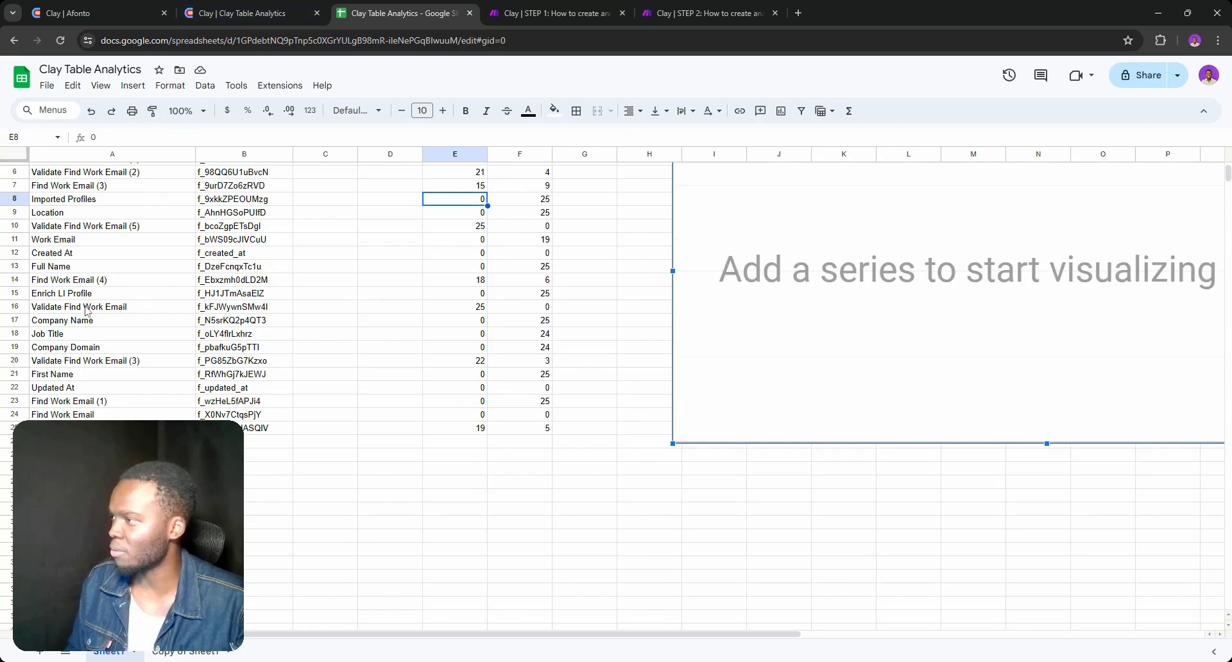
scroll(82, 332, "up", 2)
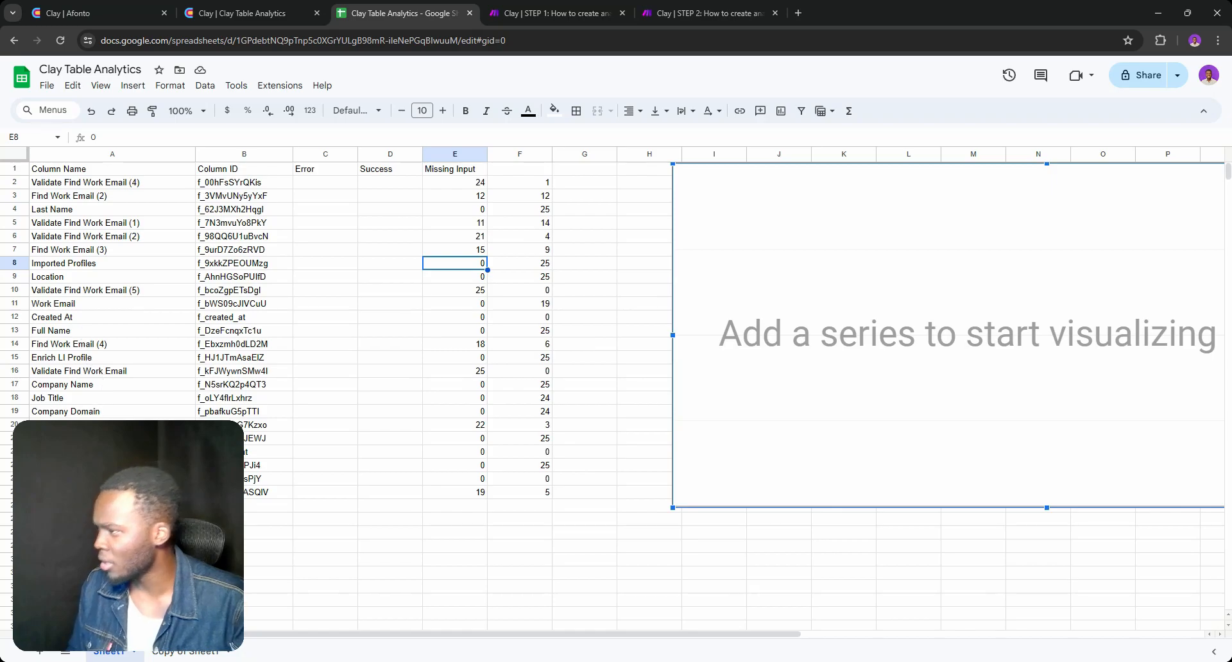
scroll(616, 395, "down", 10)
scroll(616, 395, "up", 4)
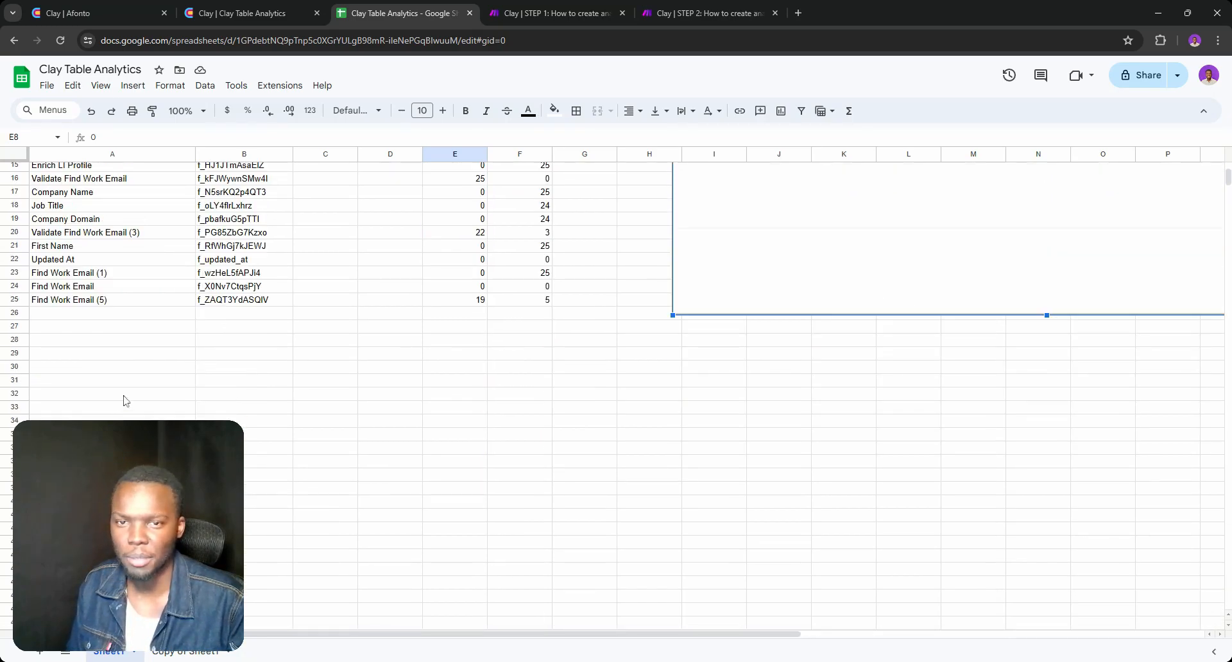
left_click(84, 290)
left_click(473, 288)
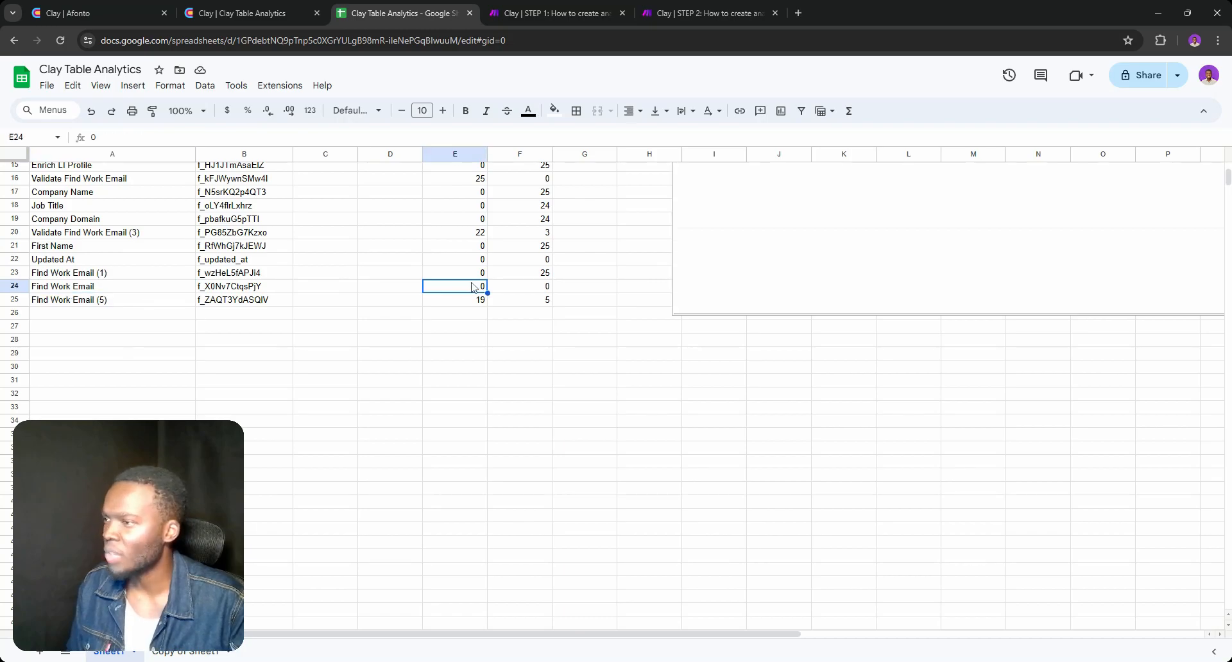
scroll(524, 295, "up", 2)
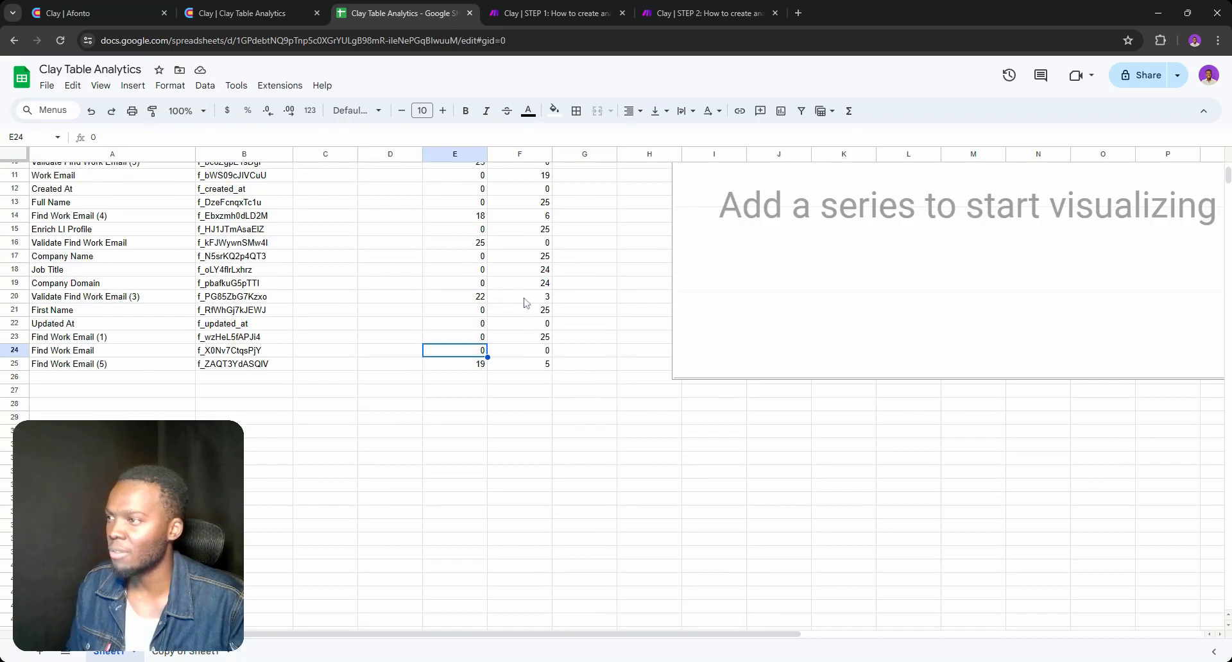
left_click(523, 351)
scroll(477, 350, "up", 4)
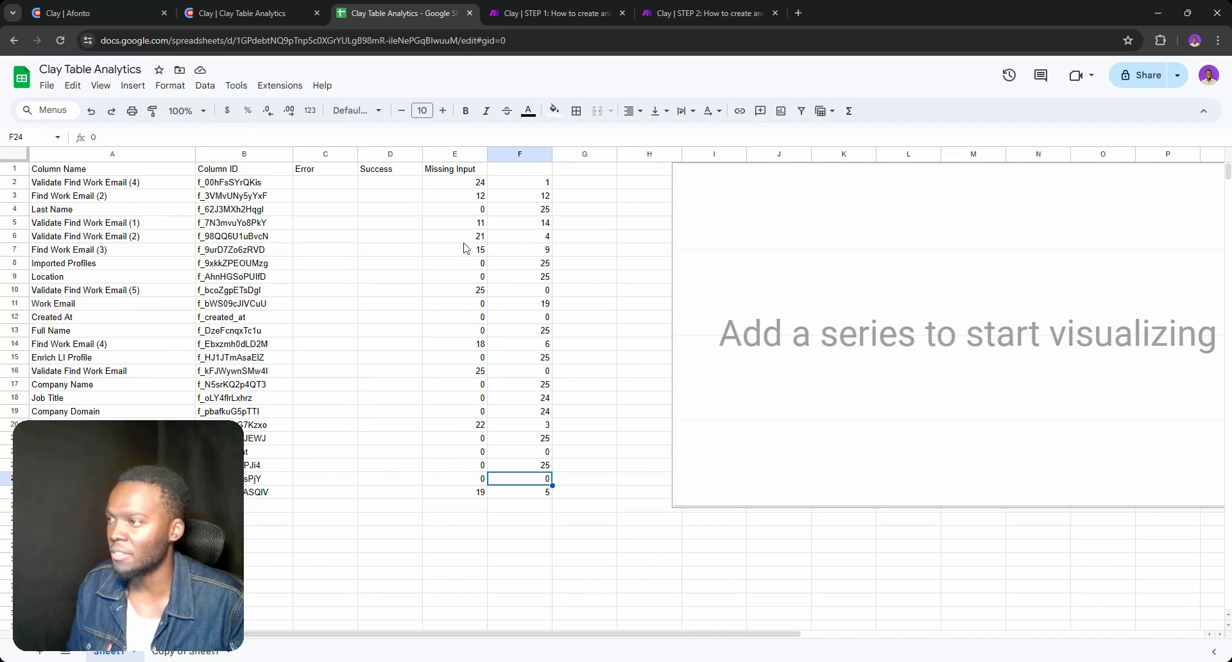
double_click(484, 480)
left_click(519, 480)
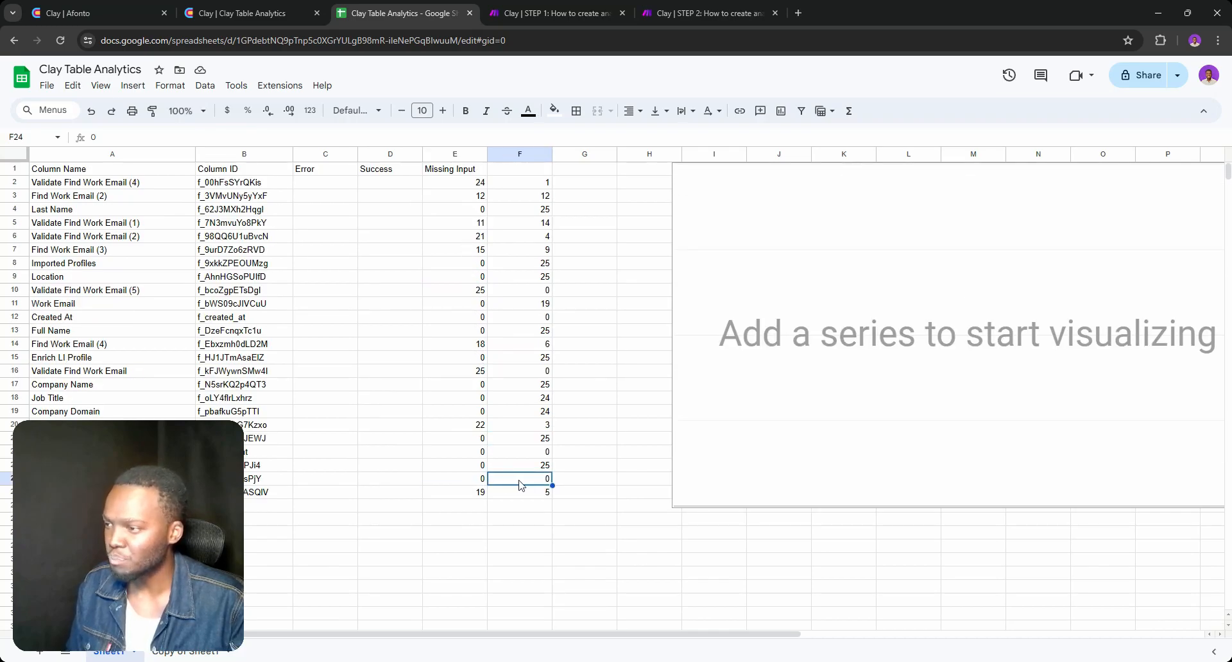
Compare the run statuses in the Clay table's Find Work Email column with the counts in the Google Sheets analytics
left_click(243, 13)
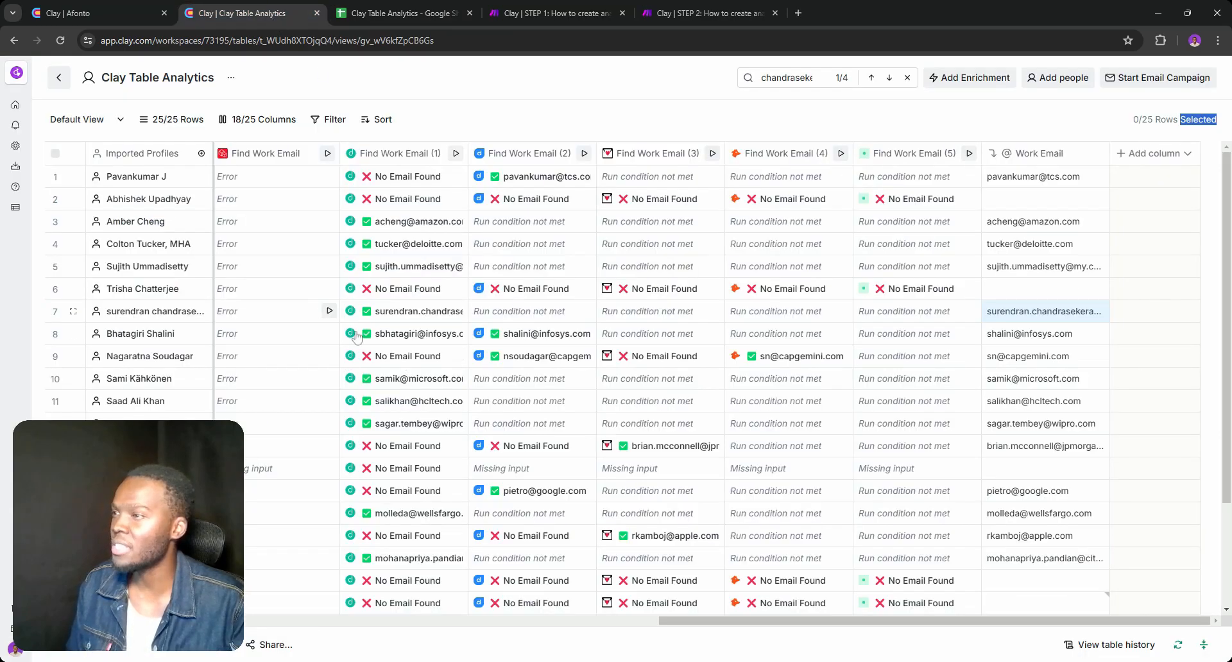
left_click_drag(728, 622, 607, 623)
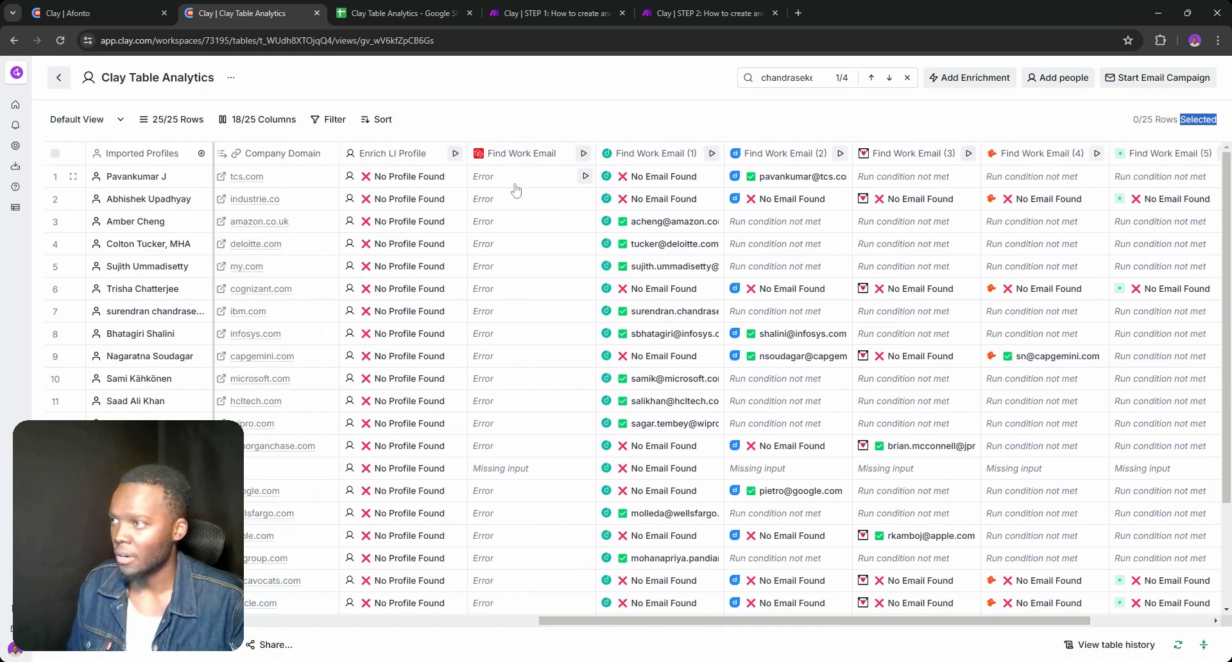
left_click(424, 12)
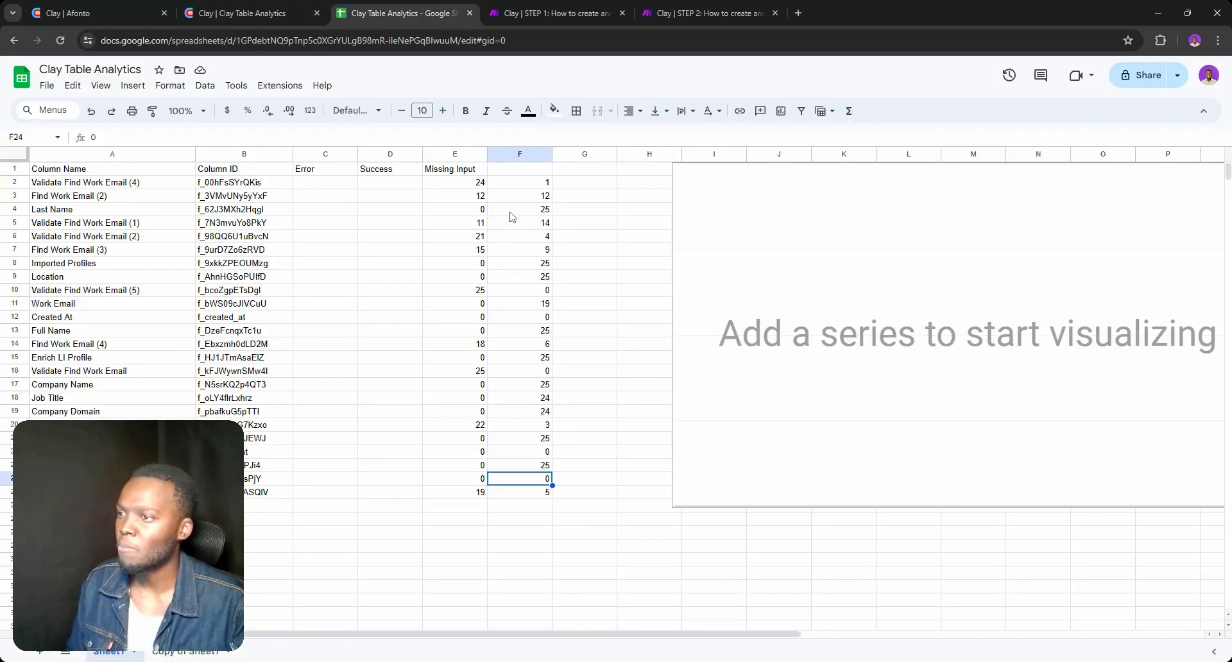
Rename the header in C1 as "Condition not met" and widen column C to fit it
double_click(326, 170)
double_click(305, 169)
type("Condition not met")
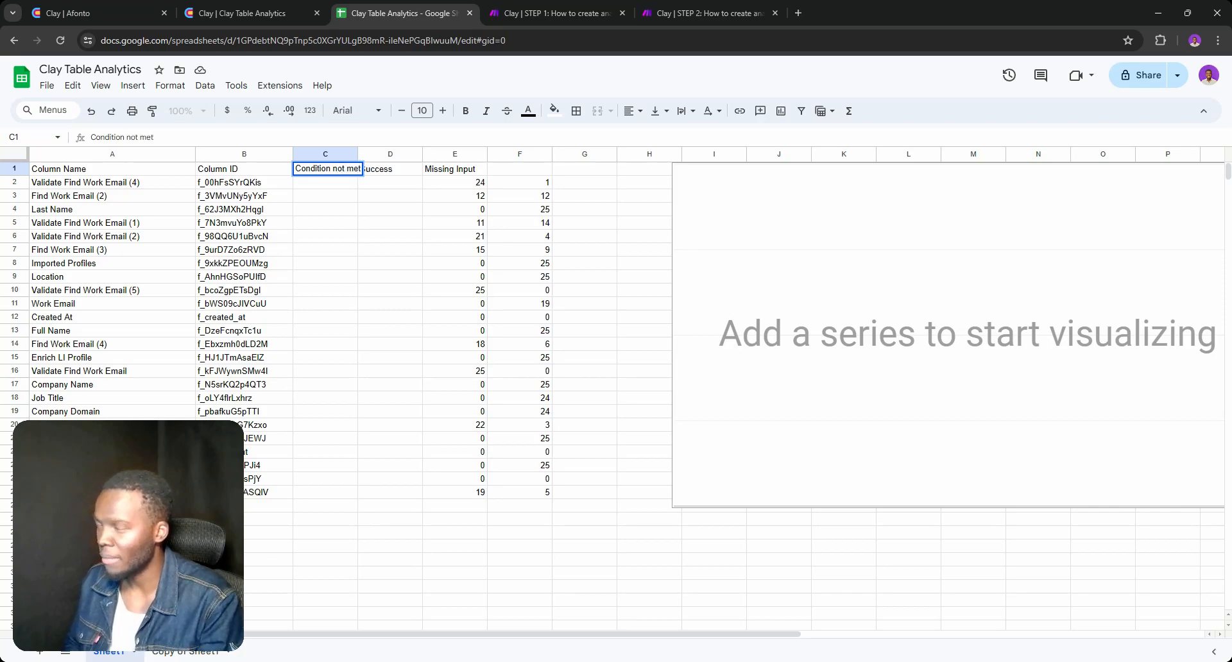
key("Return")
left_click_drag(357, 154, 369, 154)
Move the counts from E2:F25 into the Condition not met and Success columns, starting at C2
left_click_drag(550, 492, 482, 185)
key("ctrl+x")
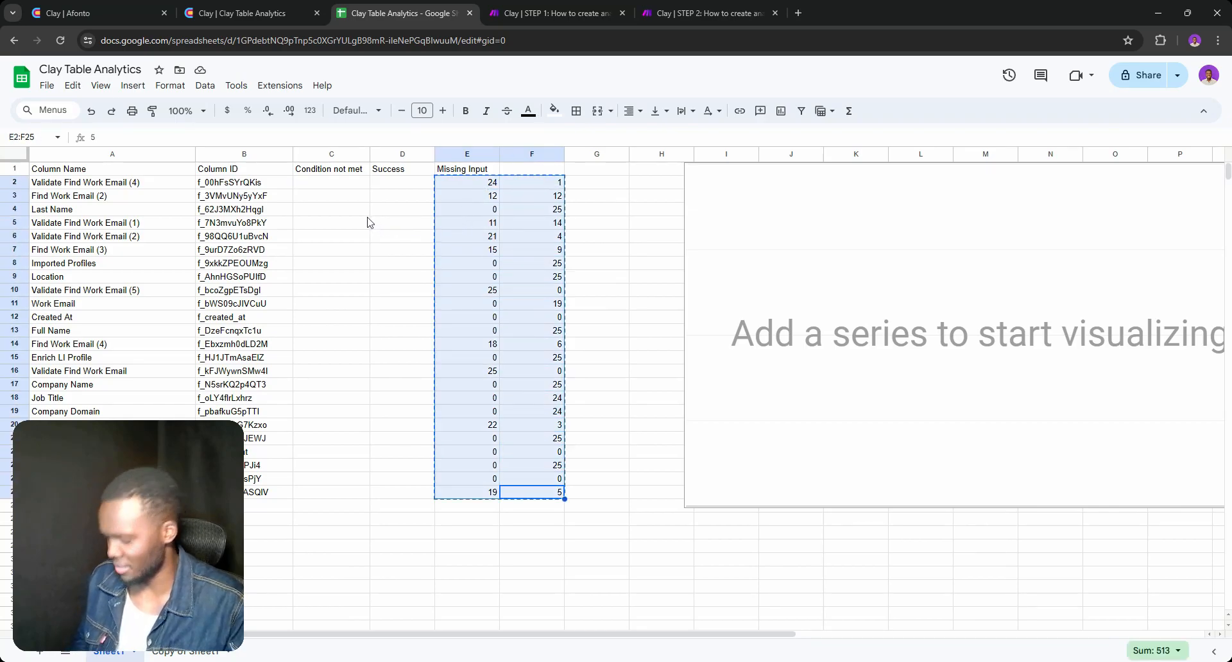
left_click(355, 185)
key("ctrl+v")
left_click(494, 319)
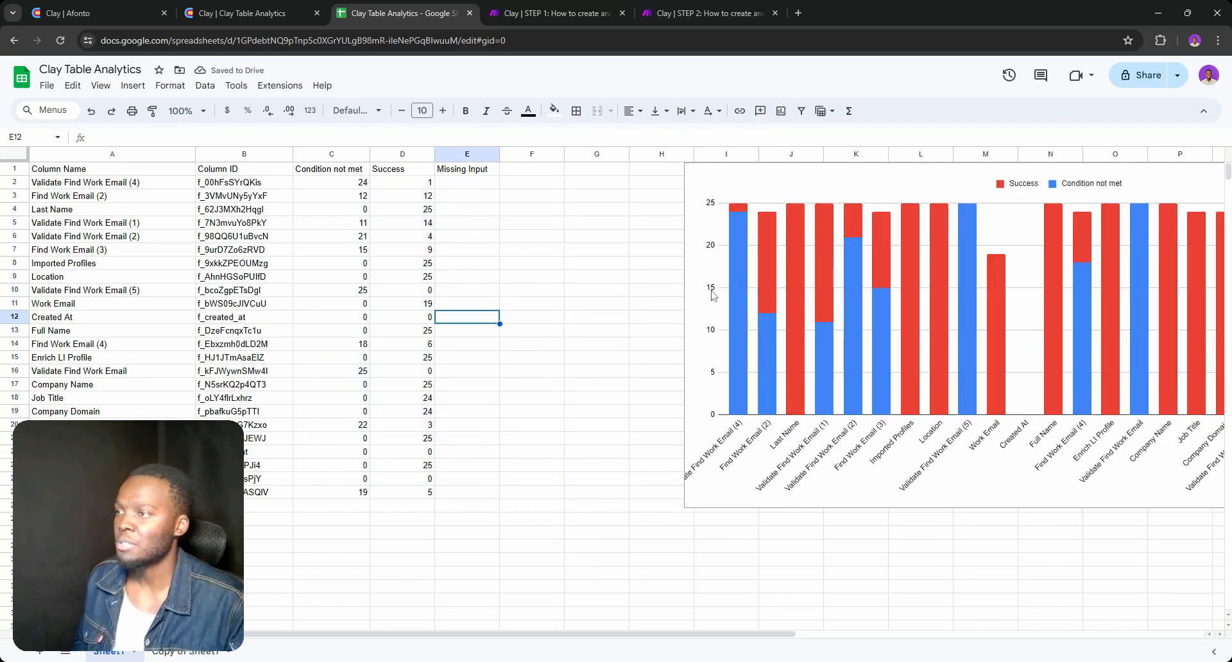
Move the stacked column chart next to the data so it starts at column F
left_click(639, 281)
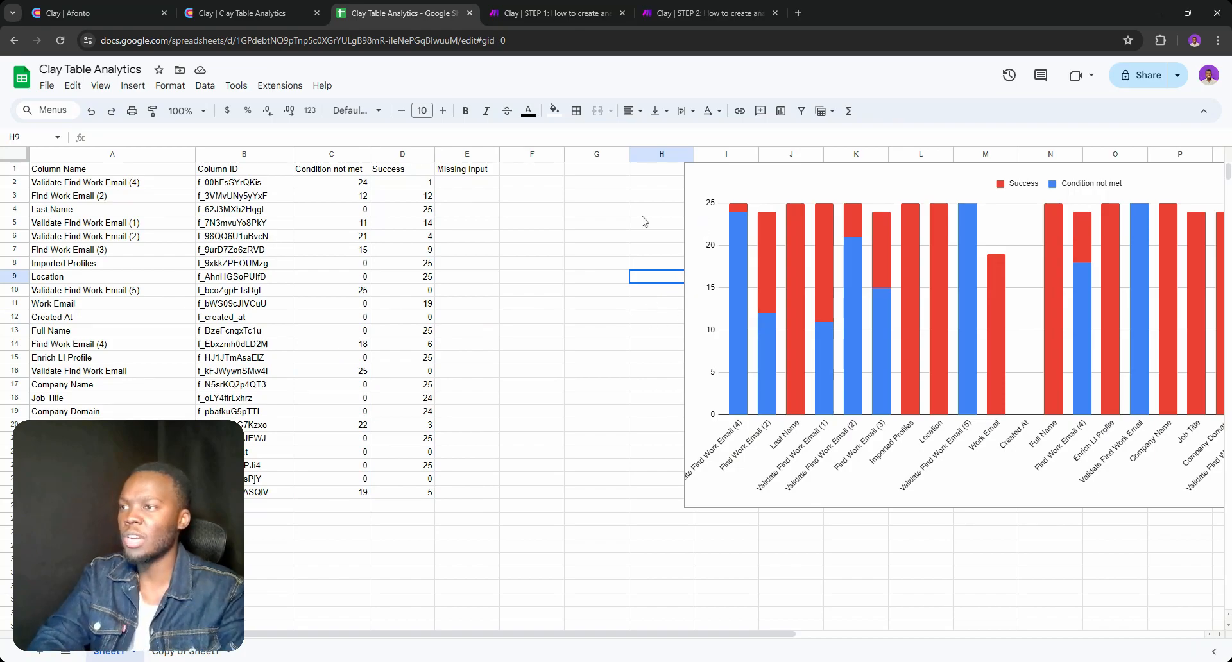
left_click(599, 211)
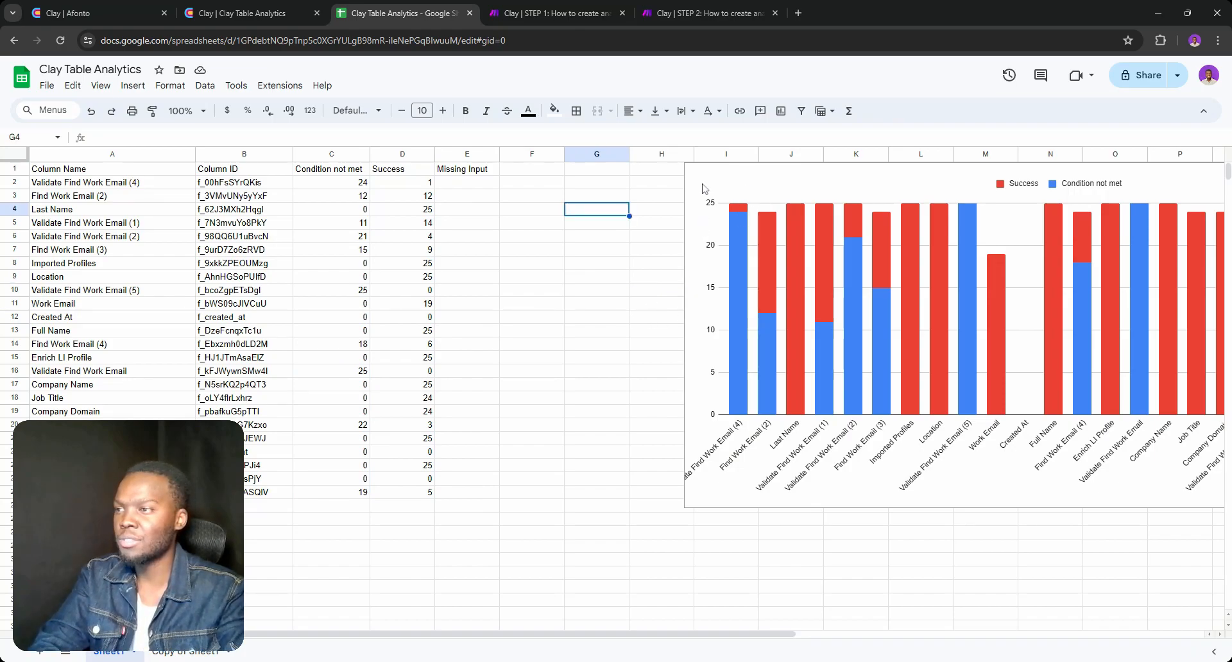
double_click(876, 186)
left_click_drag(859, 180, 667, 178)
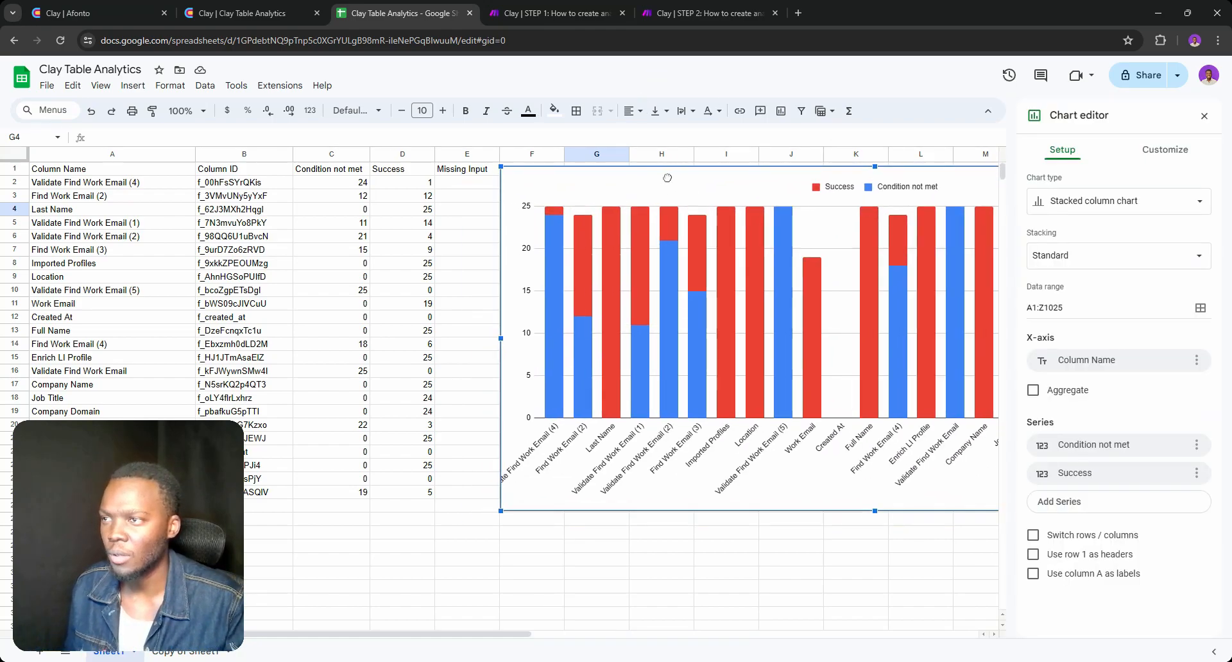
double_click(670, 597)
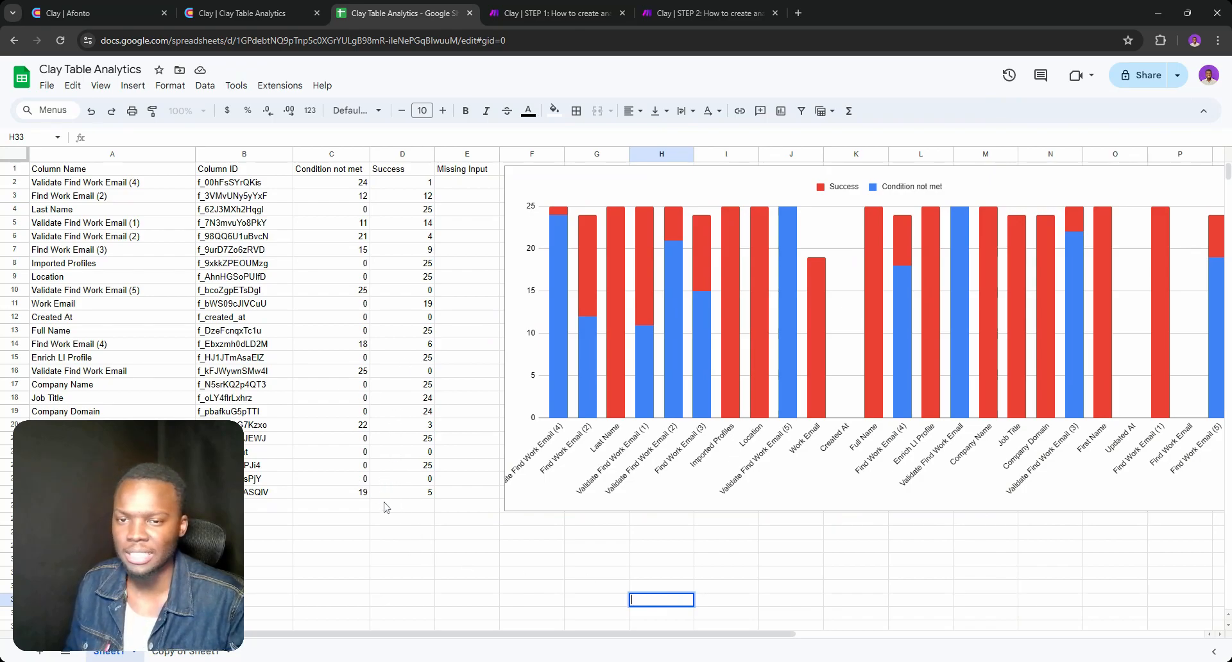
Clear the Condition not met and Success counts in C2:D25
scroll(388, 507, "down", 5)
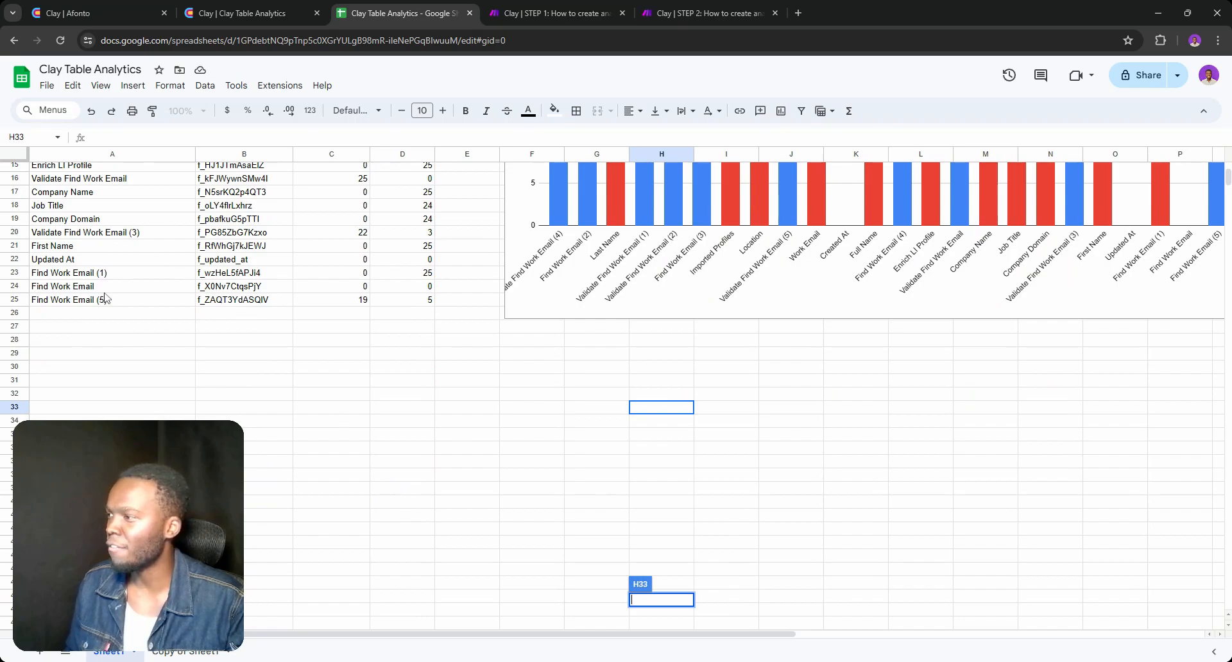
left_click_drag(383, 305, 352, 184)
key("Delete")
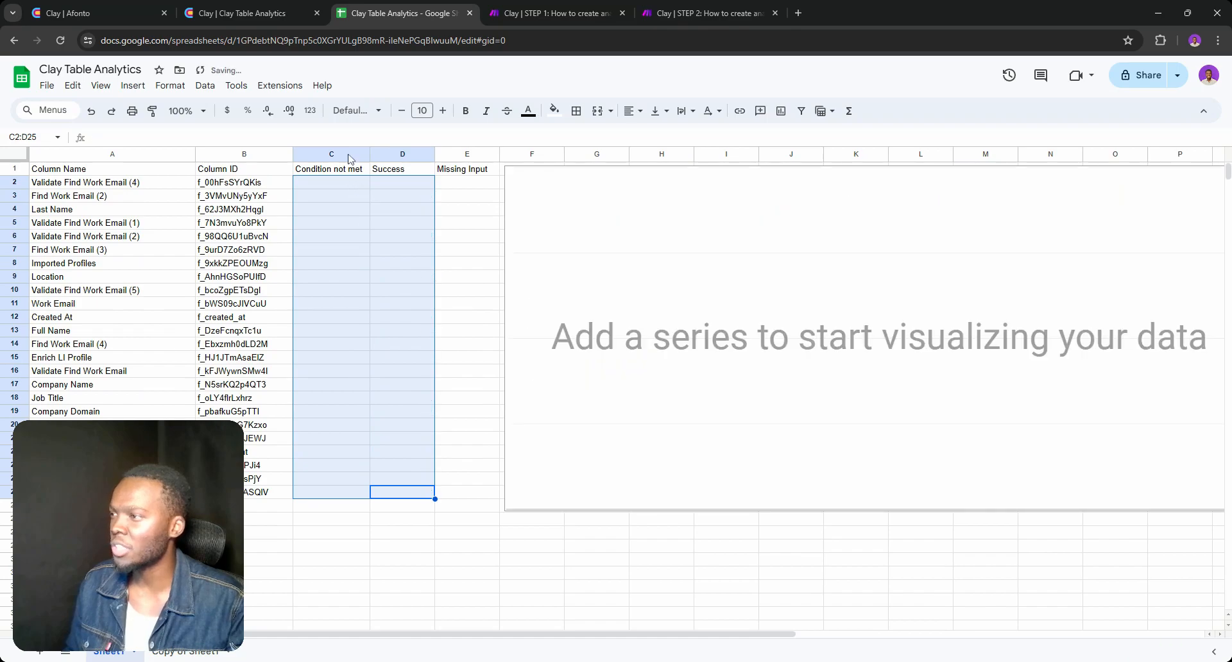
Switch to the Clay table and run the first 11 cells of the Find Work Email column
left_click(255, 14)
left_click_drag(544, 183, 526, 404)
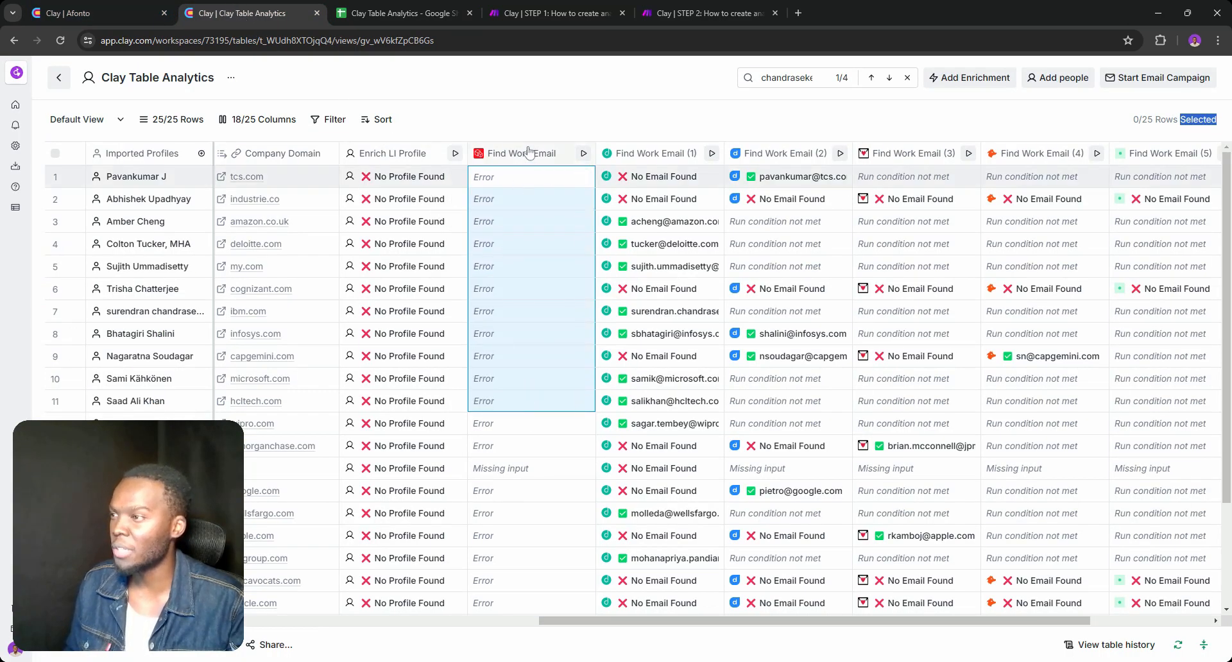
right_click(524, 214)
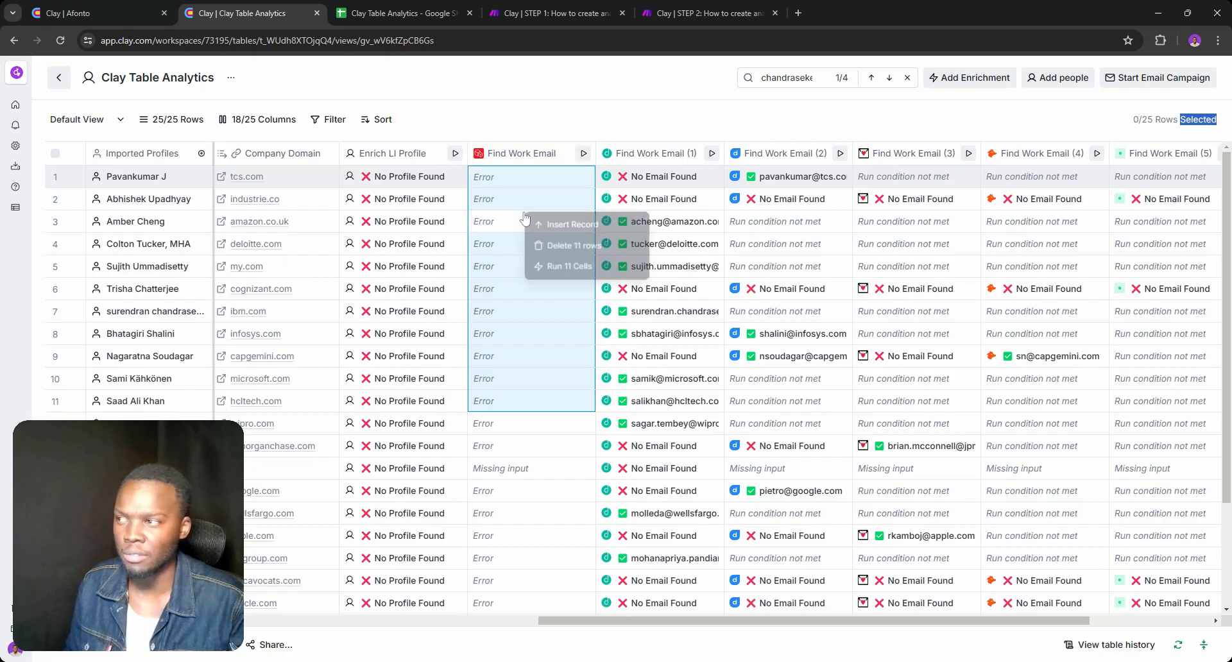
left_click(546, 270)
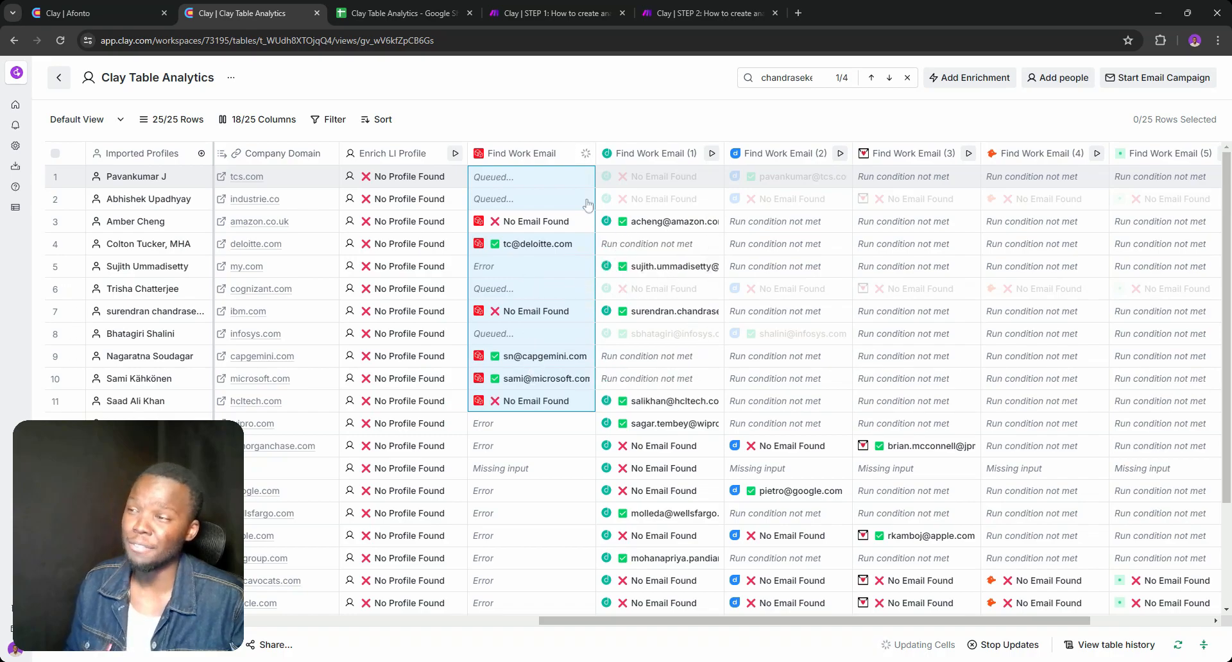
Switch back to the Google Sheets analytics and undo the clearing of the counts in C2:D25
left_click(360, 8)
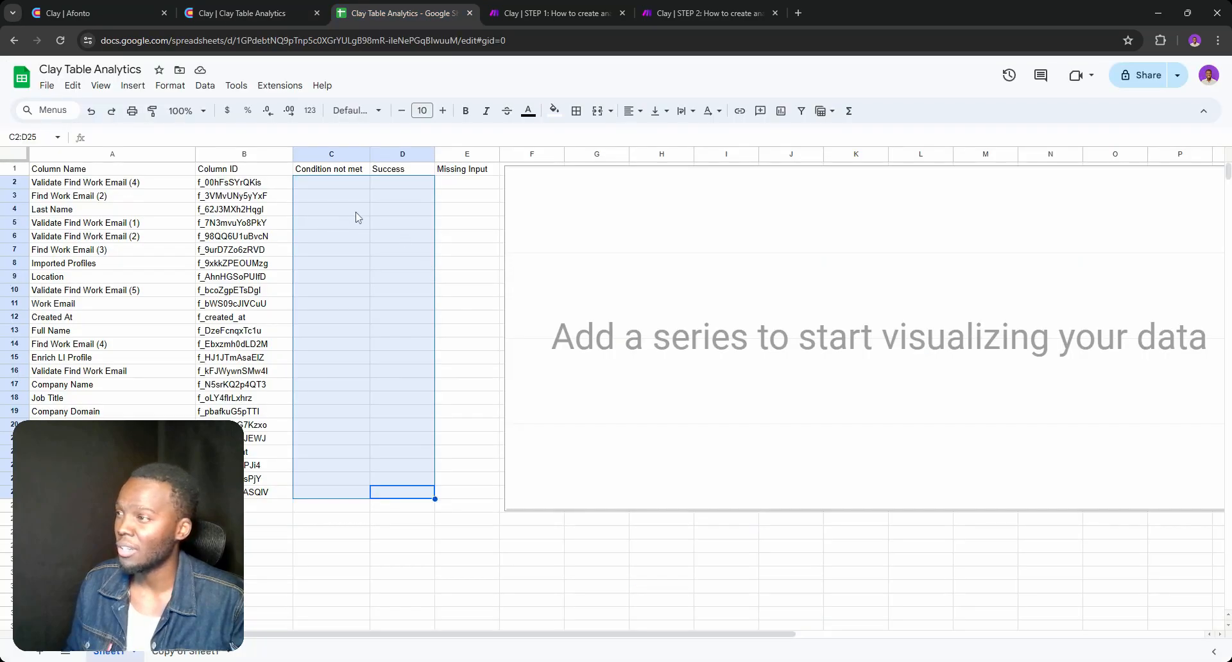
left_click(464, 305)
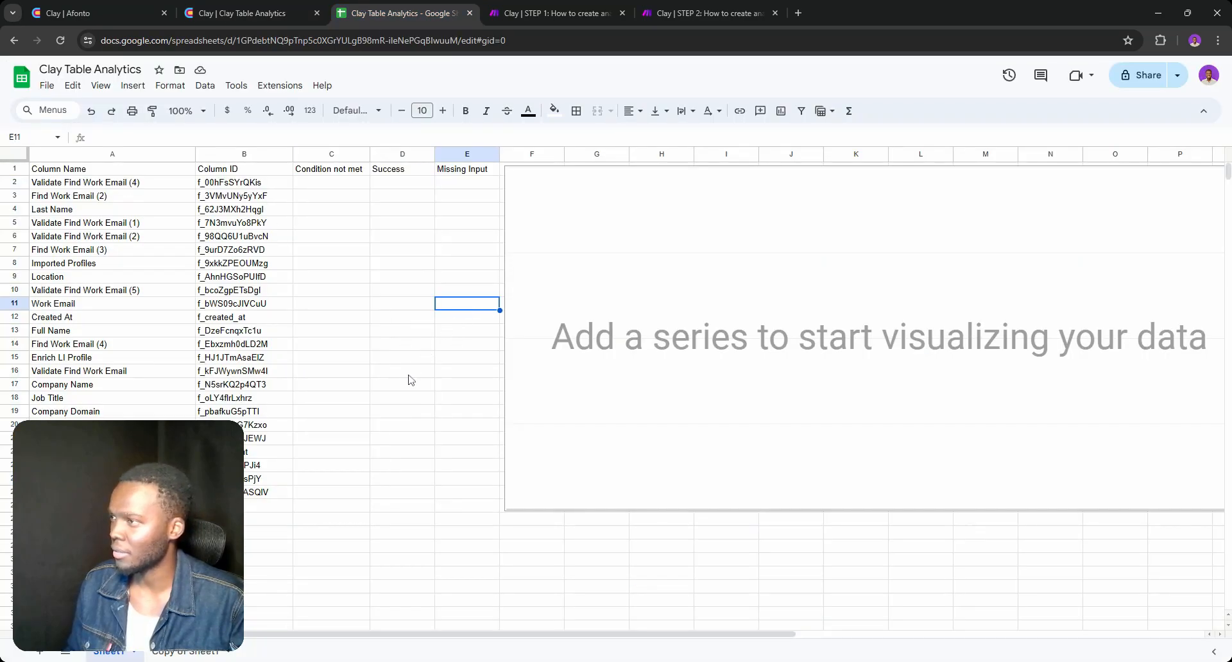
key("ctrl+z")
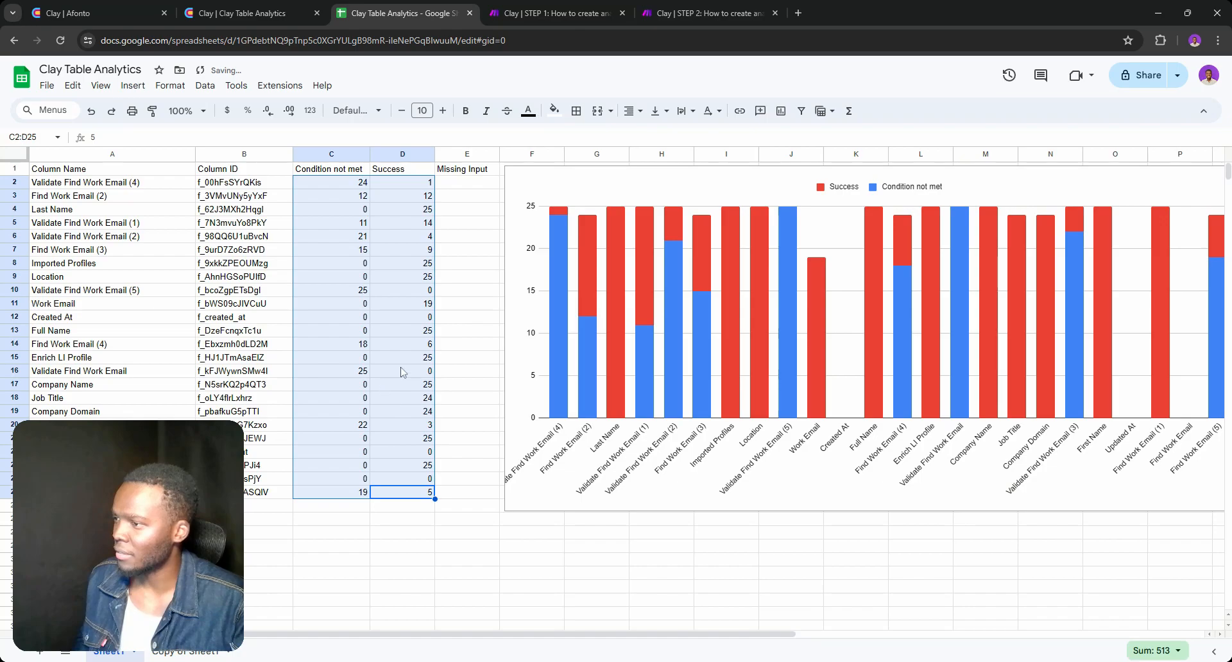
Move the chart away to column I and copy the Condition not met and Success data from C1:D25 to E1
left_click(683, 205)
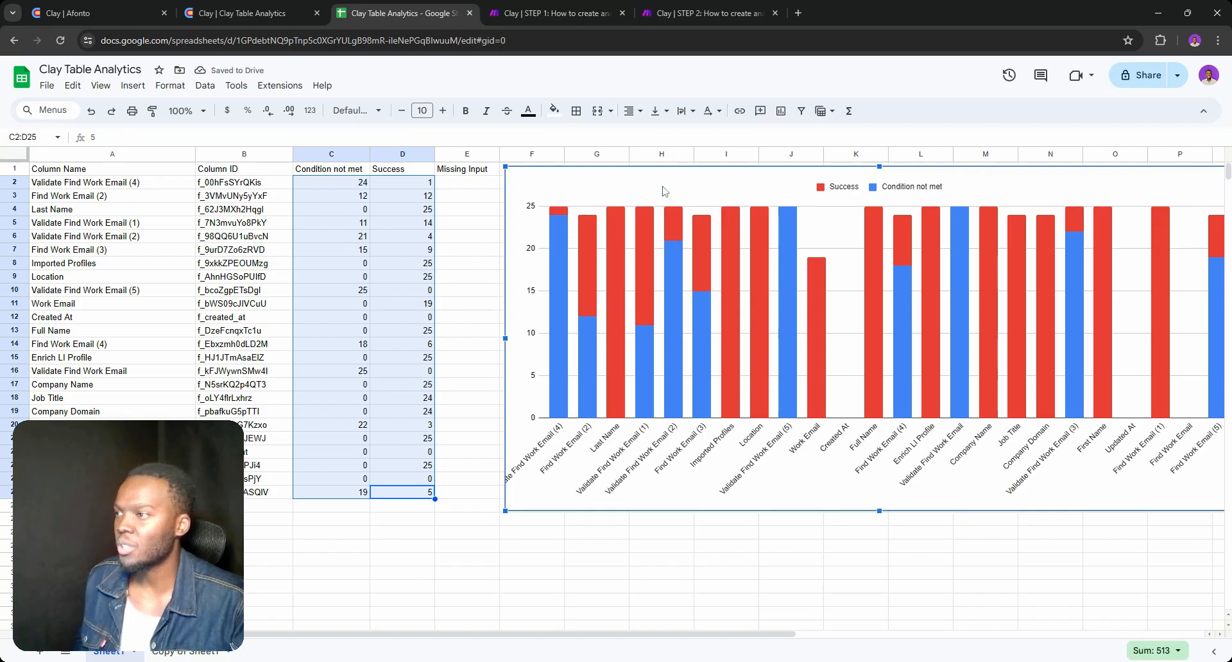
left_click_drag(601, 186, 792, 188)
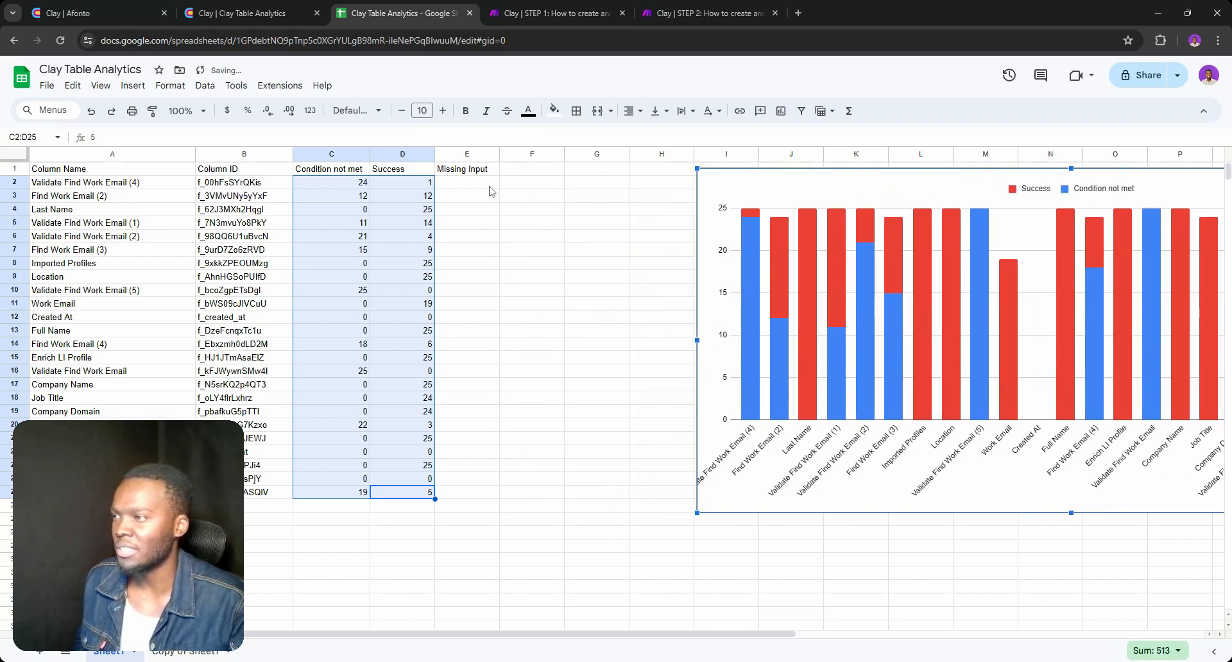
left_click(458, 226)
left_click_drag(331, 169, 390, 496)
key("ctrl+c")
left_click(489, 170)
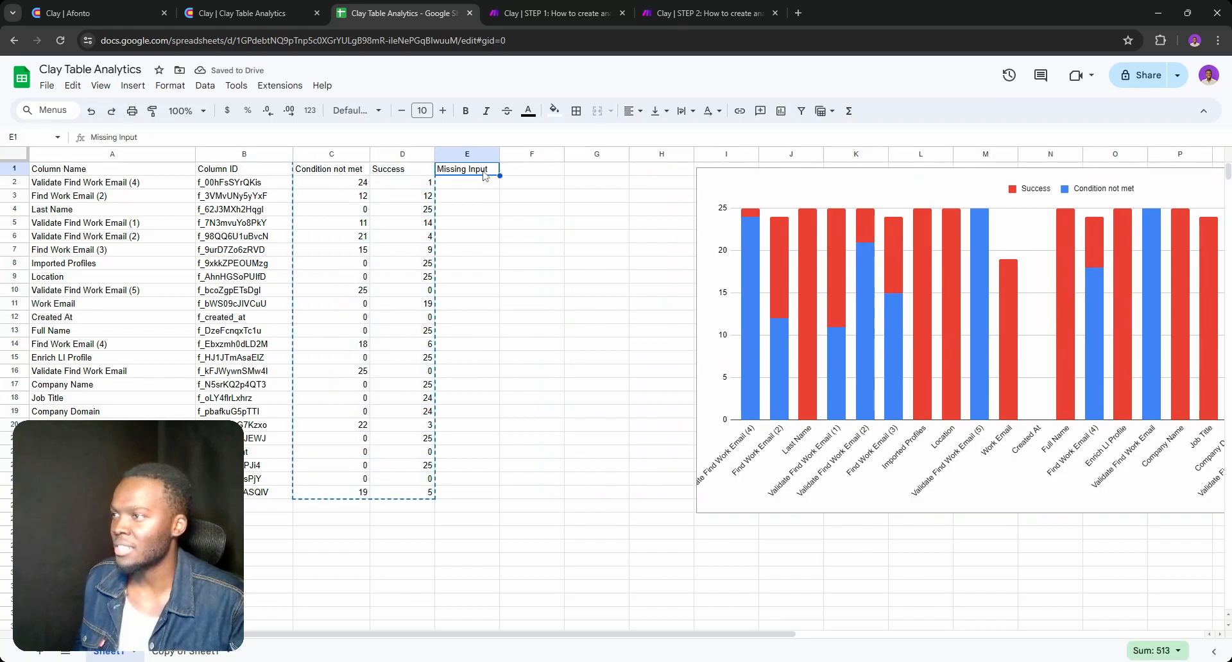
key("ctrl+v")
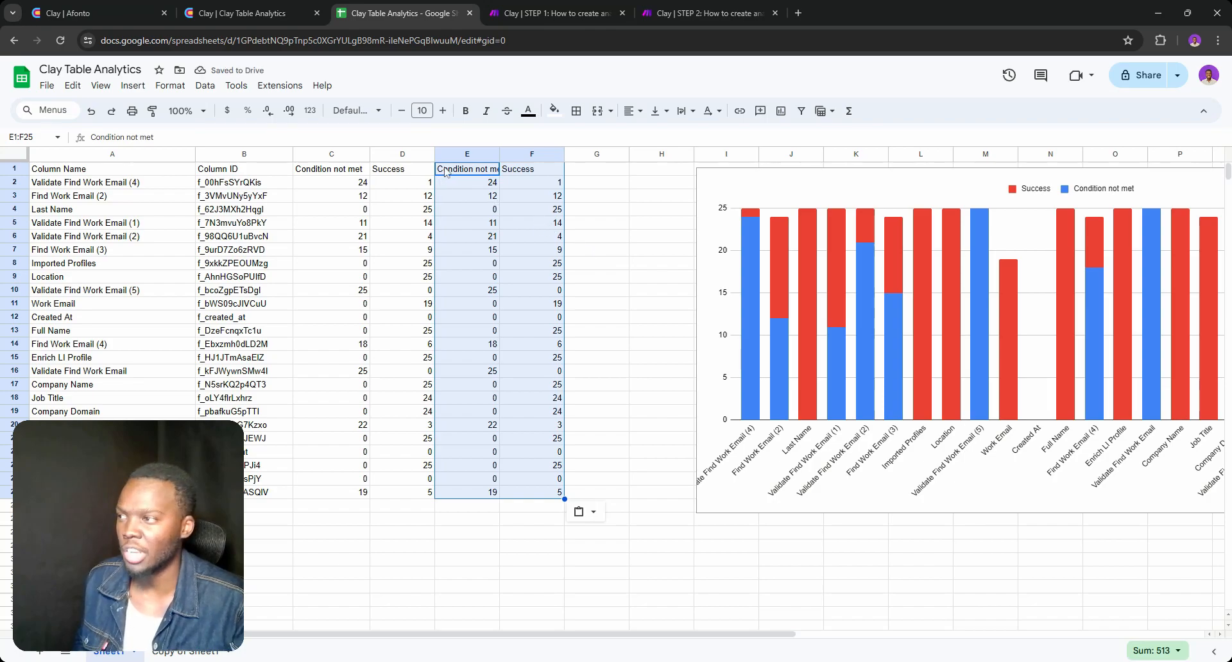
Insert an empty column after column D to separate the original data from its copy
right_click(427, 154)
left_click(468, 280)
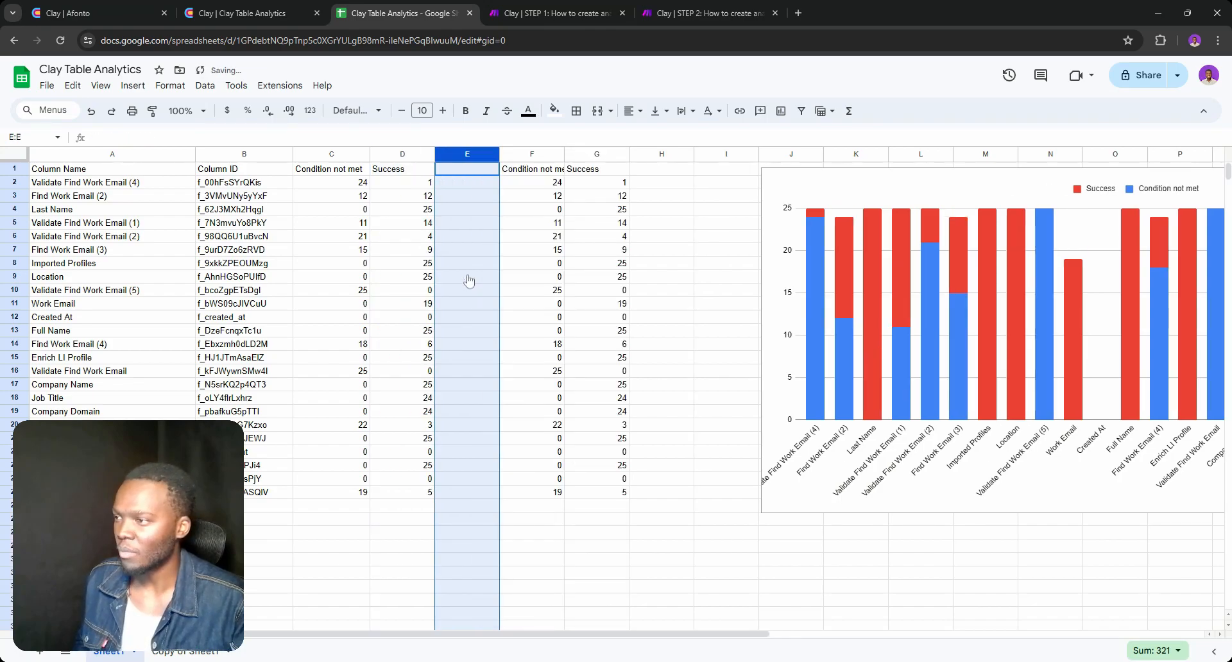
left_click(464, 278)
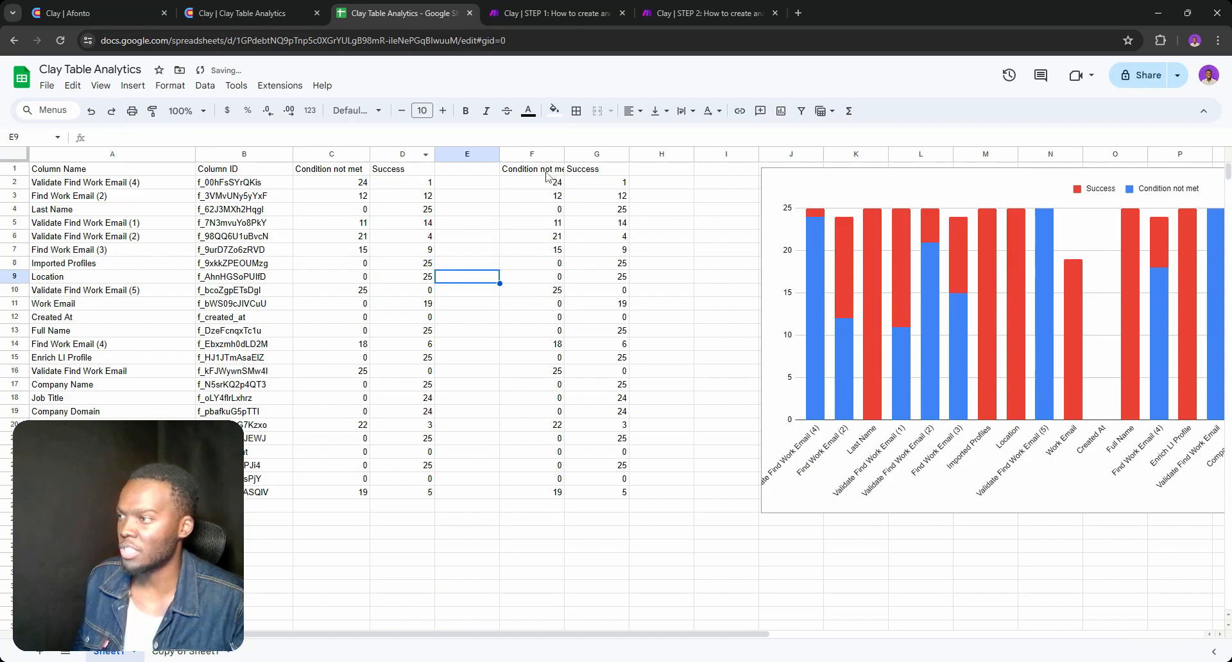
Clear all counts under the original Condition not met and Success headers, C2:D25, including the last row
left_click_drag(352, 184, 414, 488)
key("Delete")
left_click(465, 279)
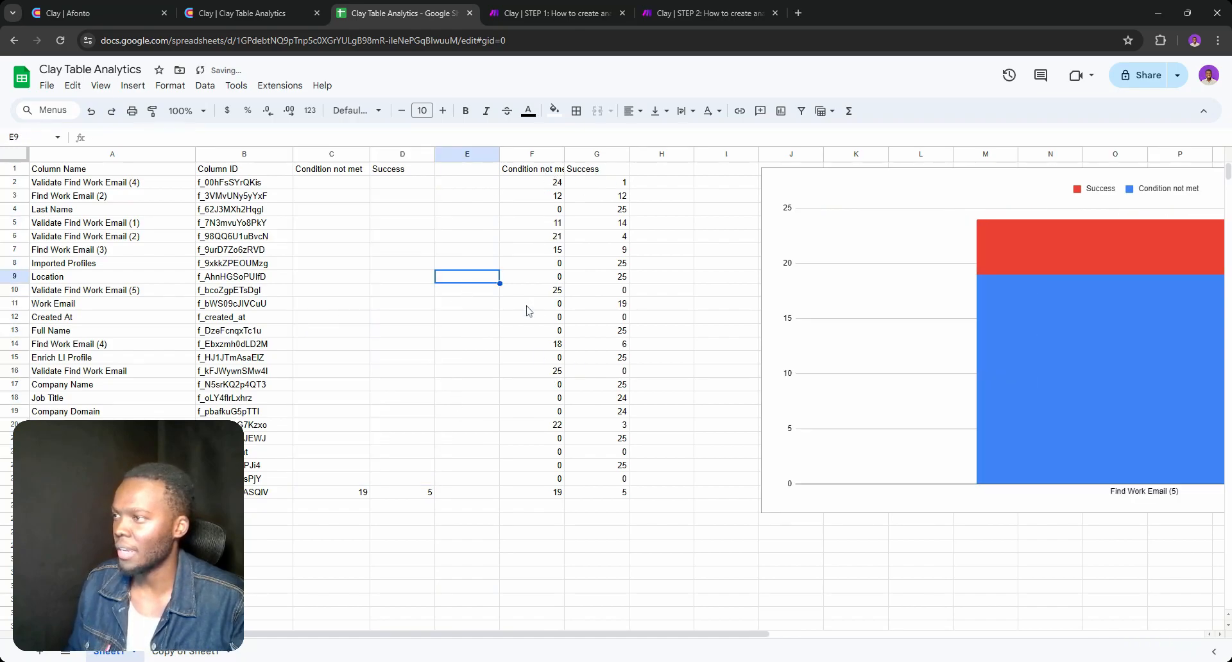
left_click(409, 499)
left_click_drag(367, 495, 396, 500)
key("Delete")
left_click(398, 414)
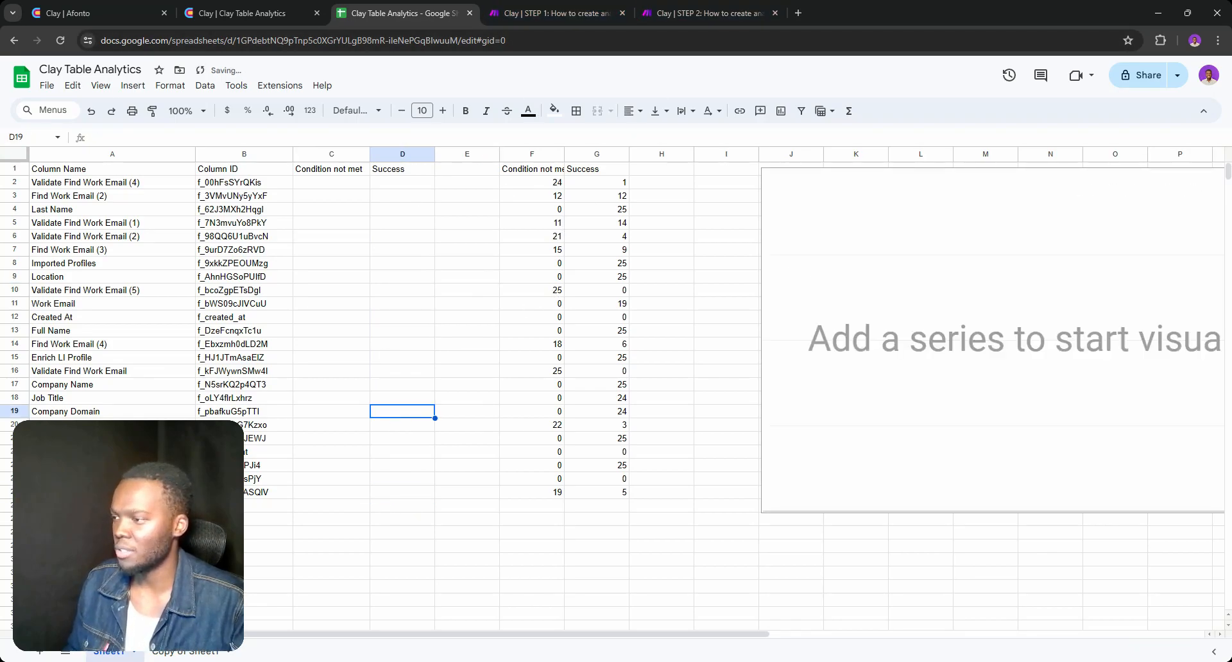
Switch to the STEP 2 Make scenario and check the final Google Sheets module's mappings for Condition not met (C) and Success (D)
left_click(660, 9)
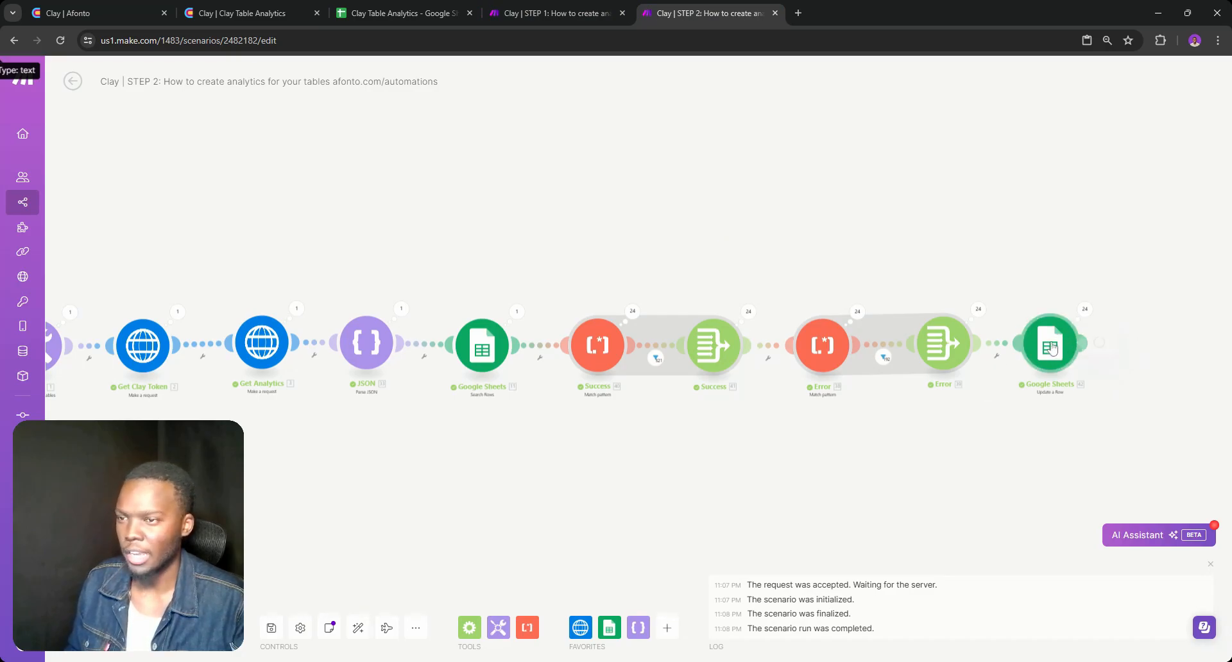
left_click(1055, 346)
left_click(986, 432)
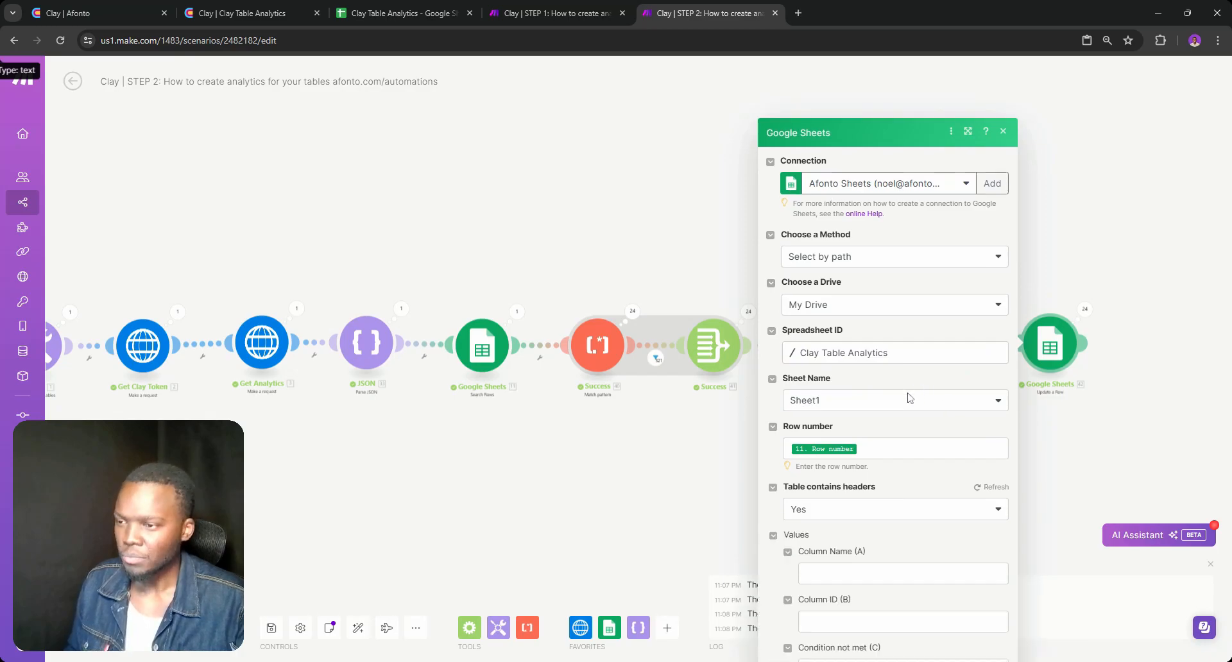
scroll(902, 401, "down", 3)
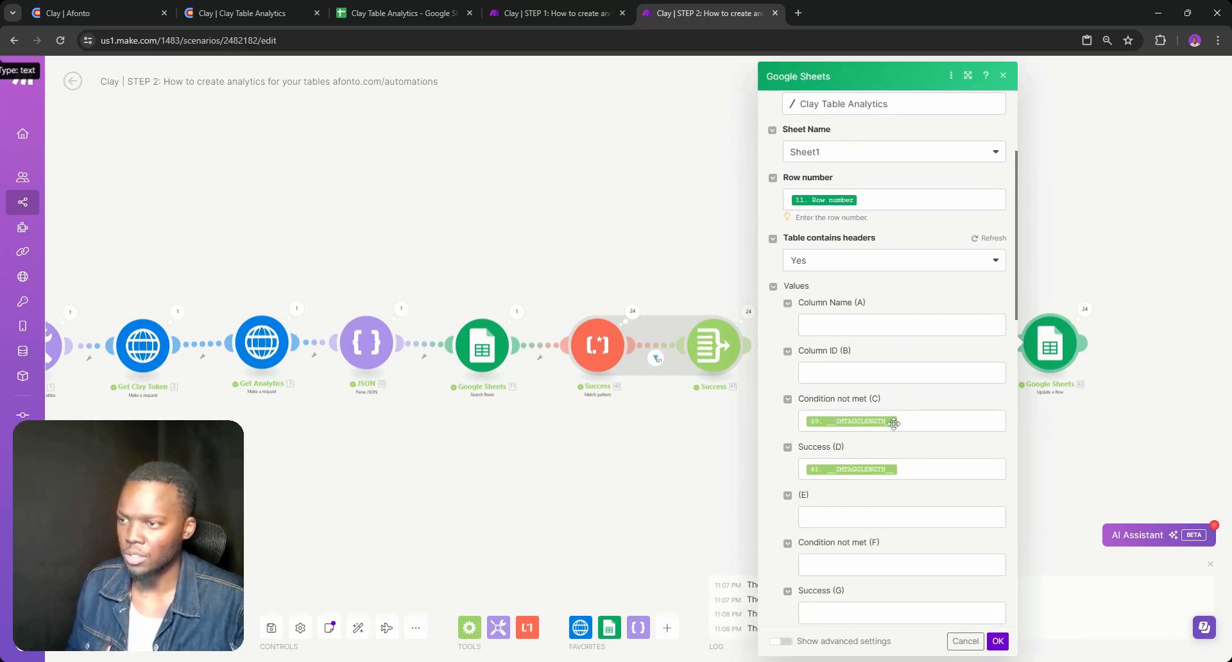
left_click(996, 642)
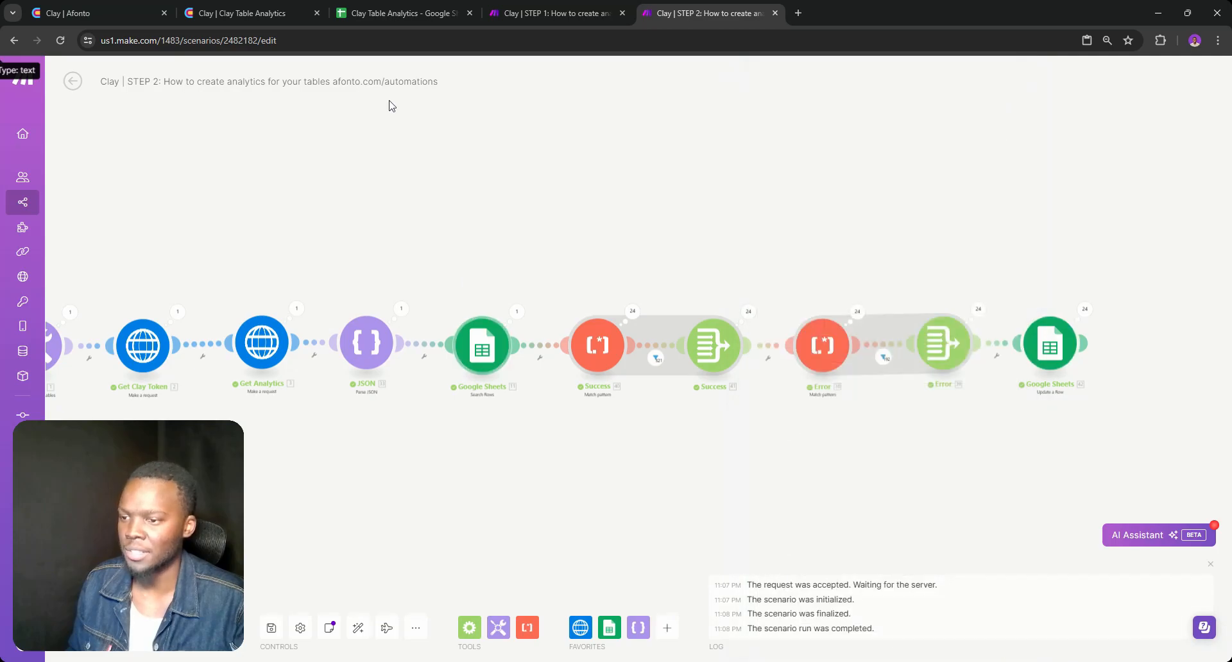
Switch to the Clay table and inspect the cell details of the Find Work Email result in row 10
left_click(256, 13)
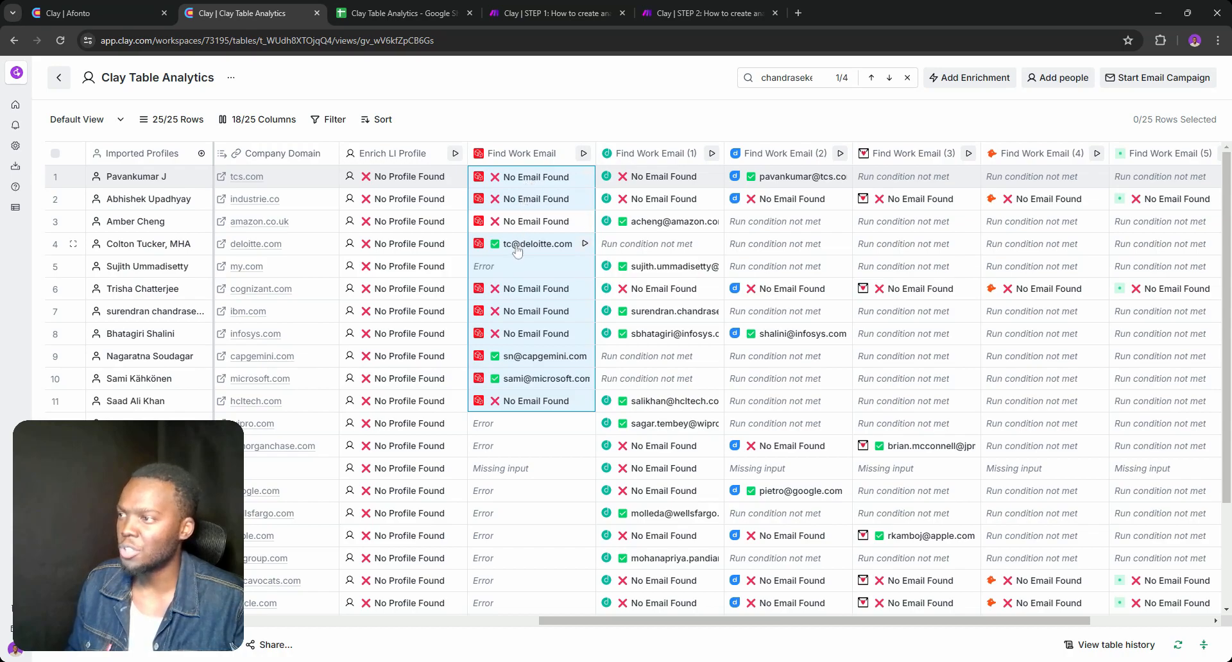
left_click(521, 378)
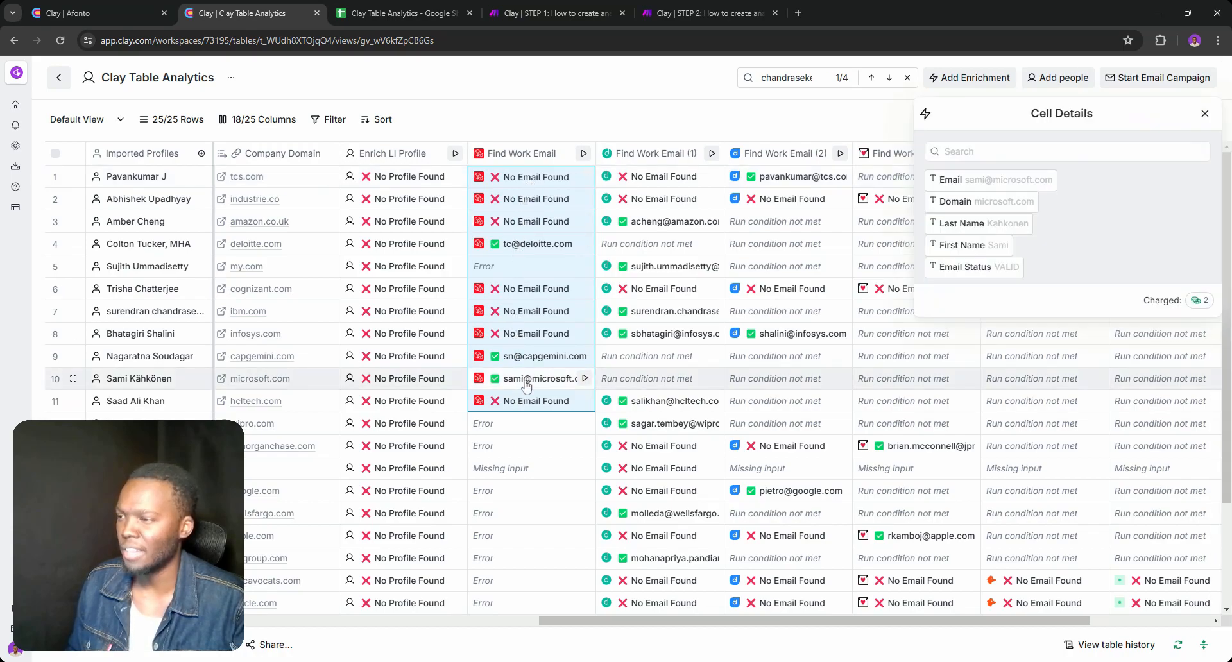
left_click(1204, 115)
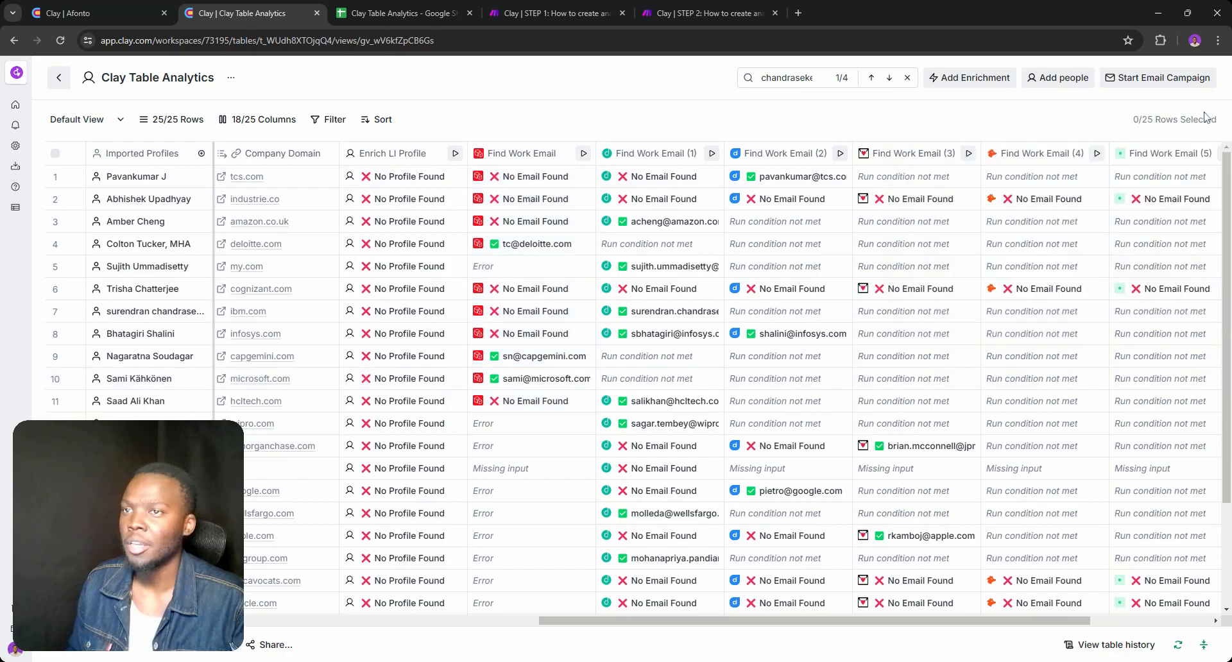
Check the cleared columns in Google Sheets, and run the STEP 2 scenario once in Make
left_click(398, 8)
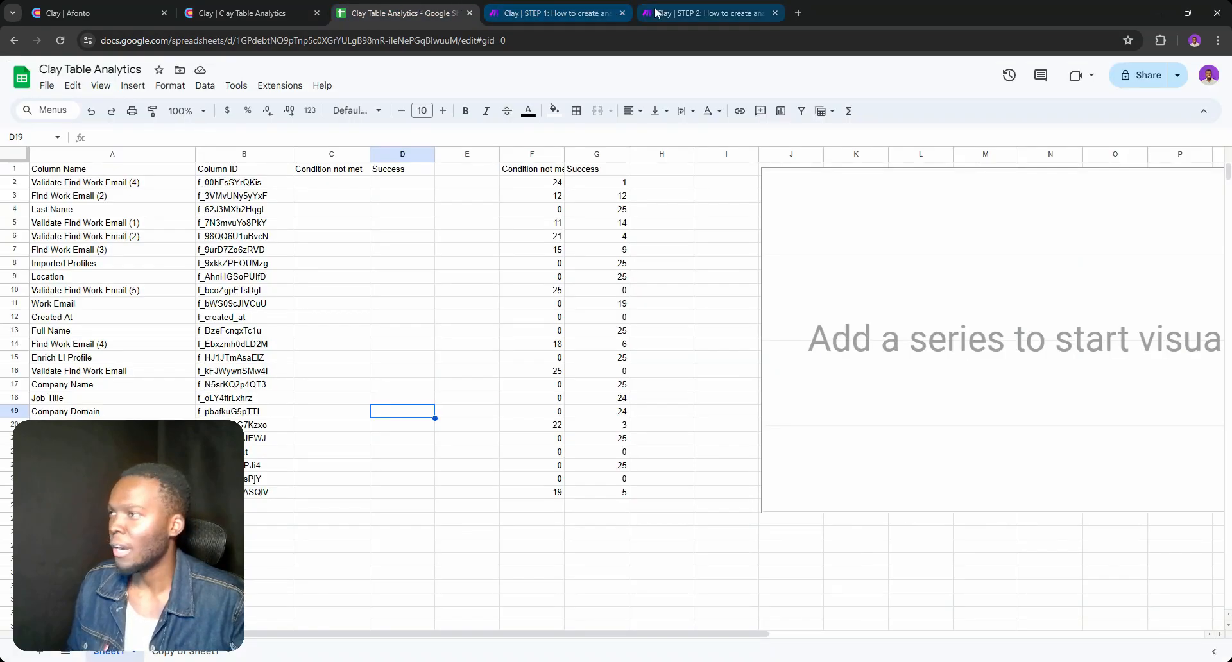
left_click(667, 13)
left_click(97, 627)
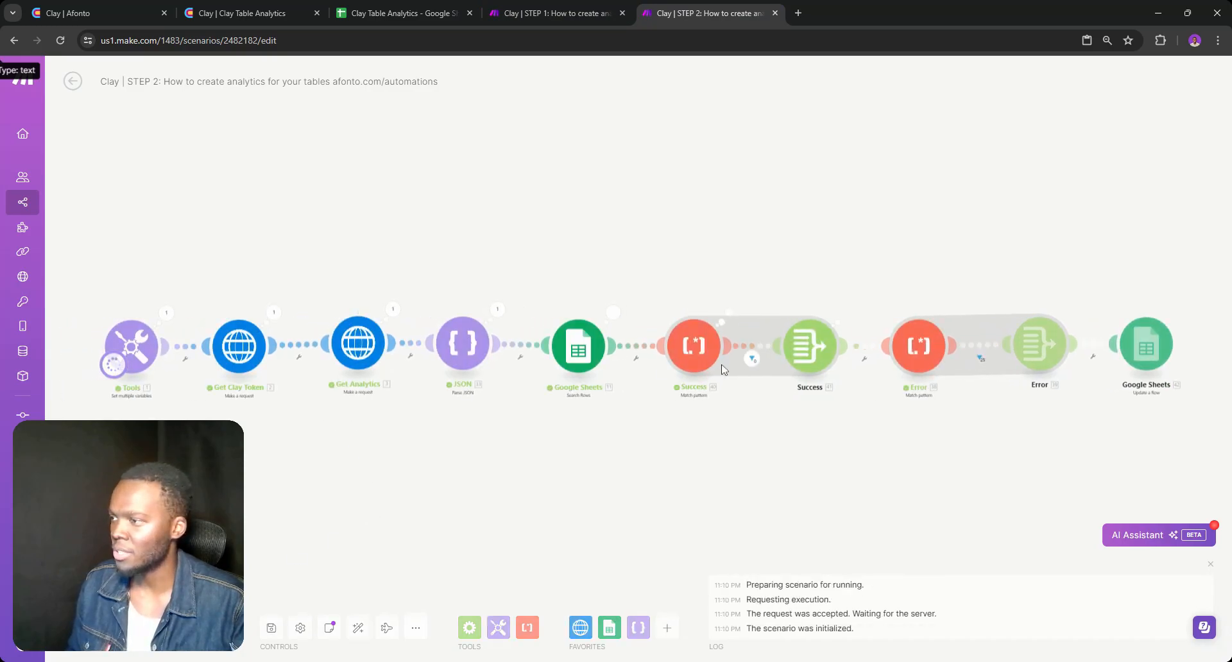
Switch to Google Sheets and compare the newly written counts down to row 25 with the copied earlier counts
left_click(398, 13)
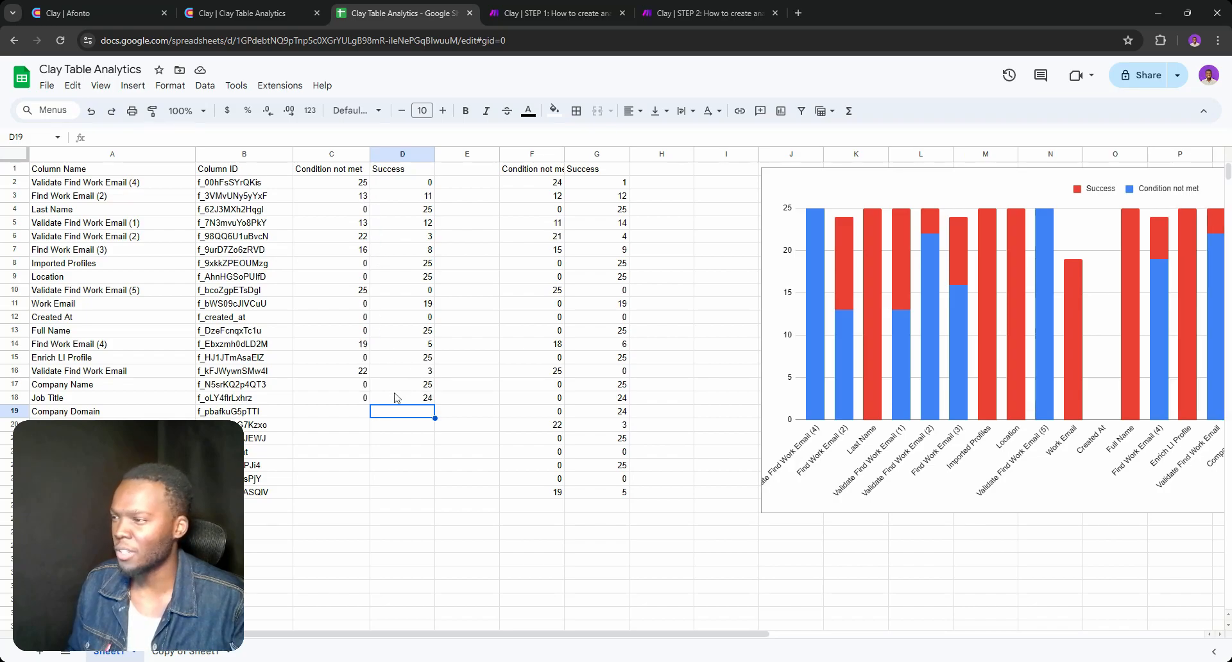
scroll(339, 466, "down", 2)
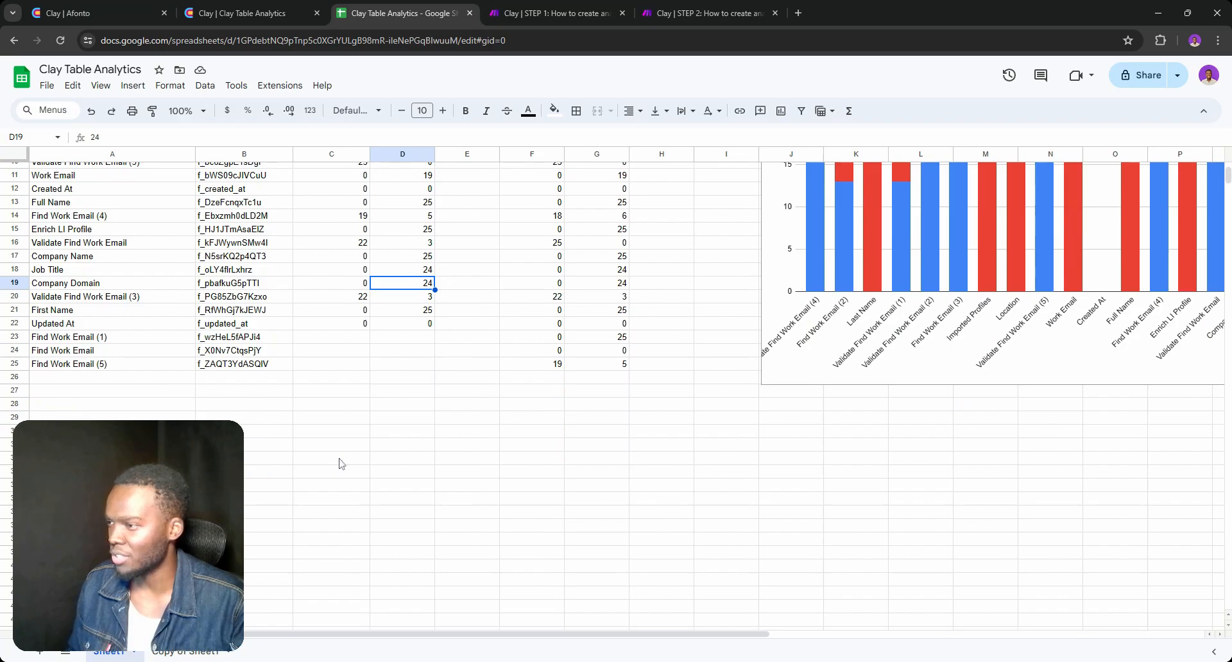
scroll(353, 385, "down", 1)
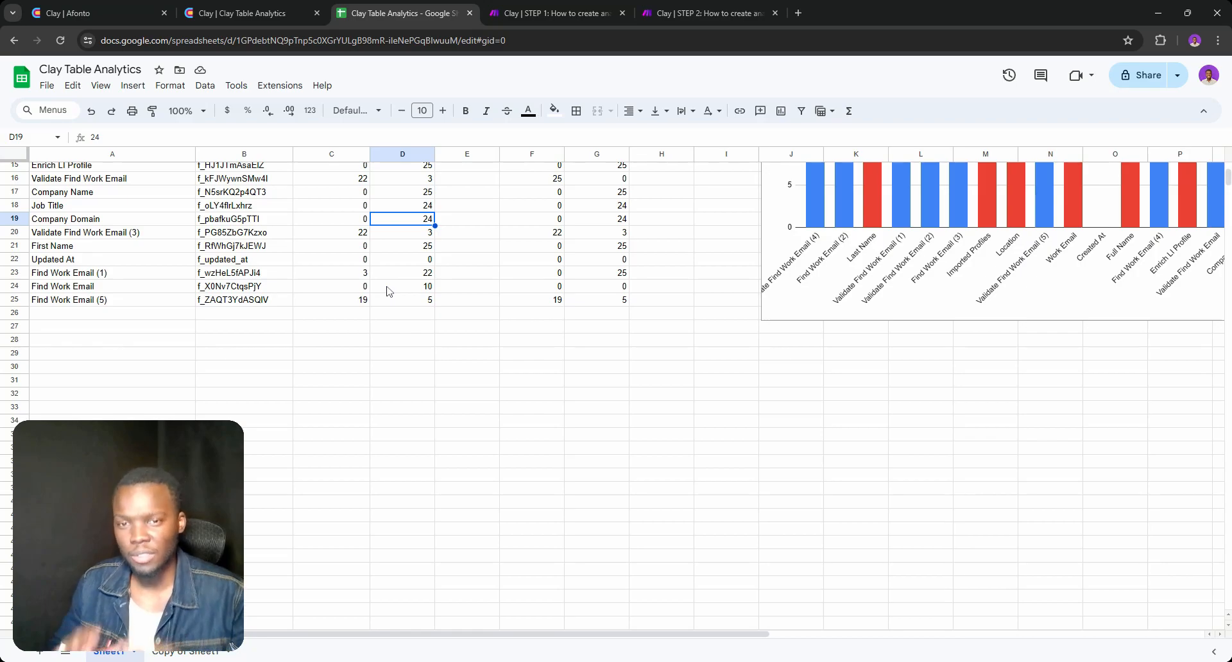
Look over the sheet and the Clay table, and review the Get Clay Token login request in the STEP 1 Make scenario
scroll(389, 292, "up", 3)
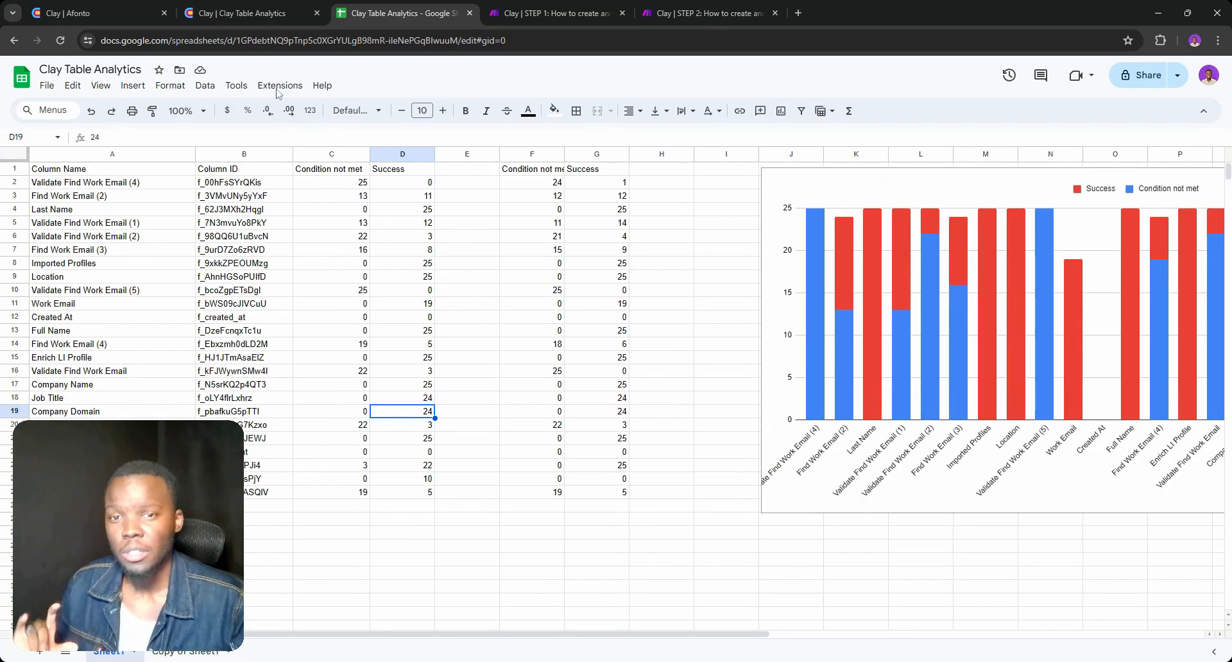
left_click(223, 9)
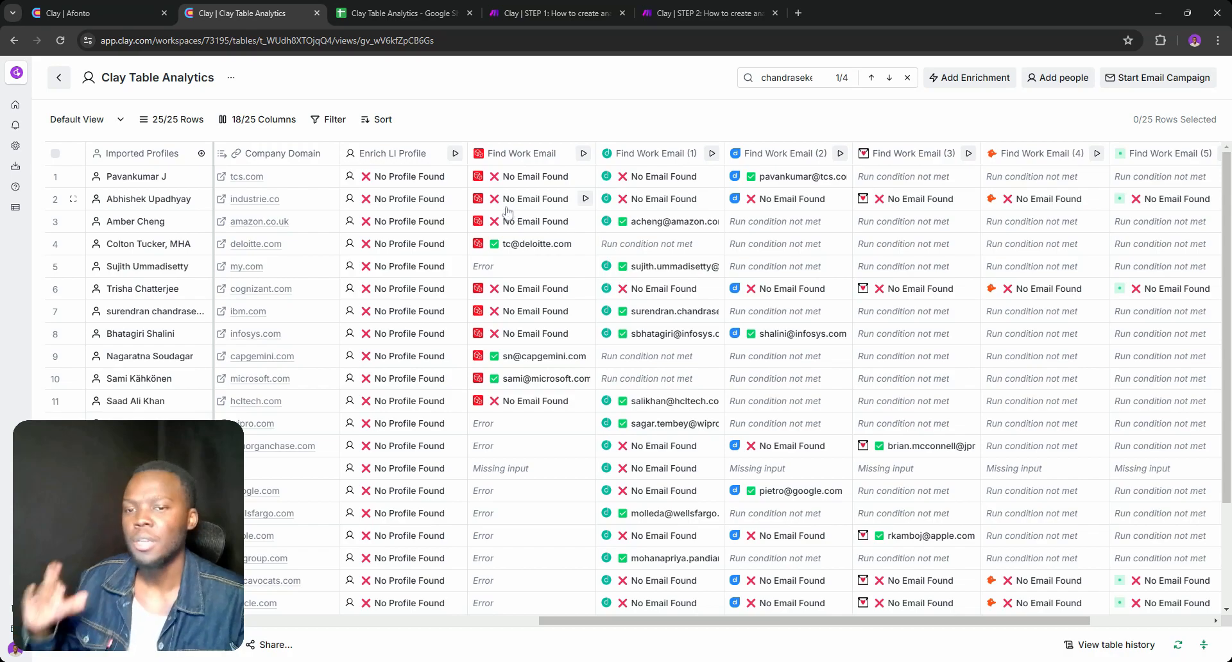
left_click(523, 13)
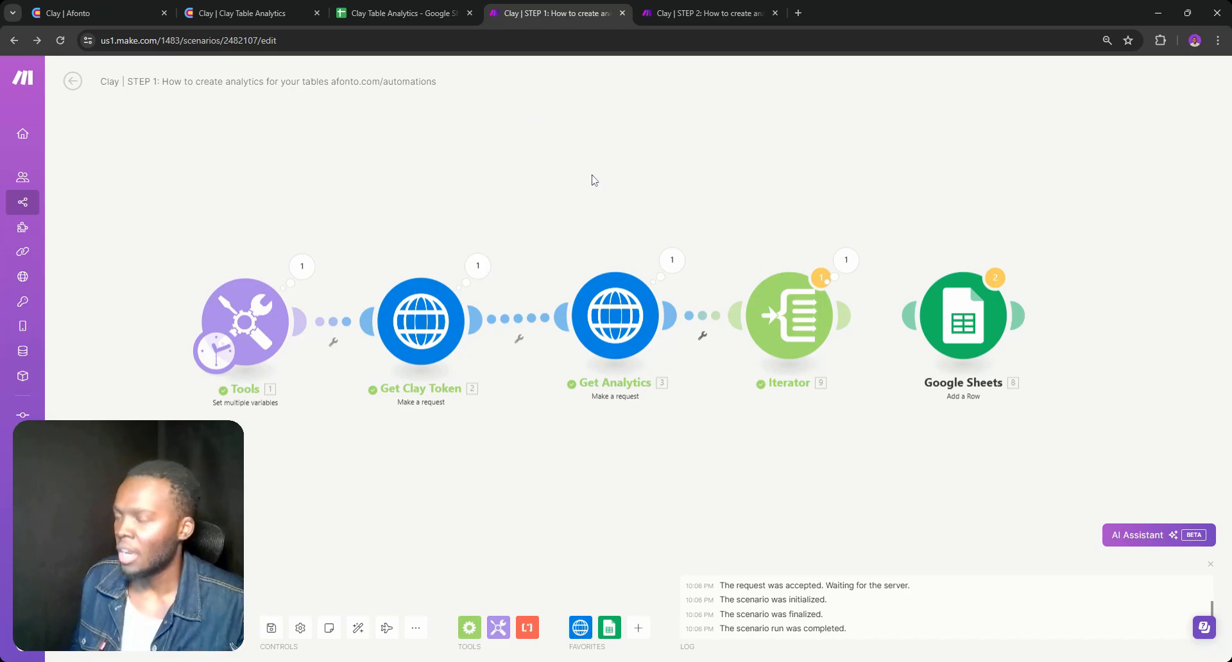
left_click_drag(582, 216, 624, 164)
left_click(488, 302)
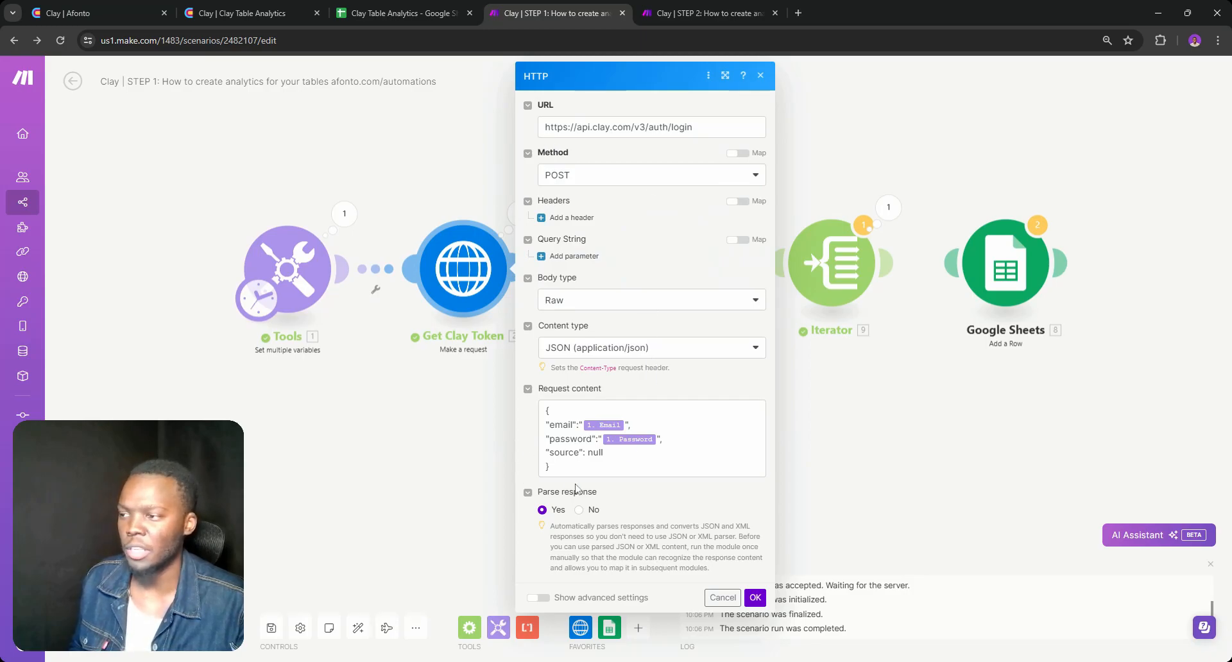
left_click(722, 597)
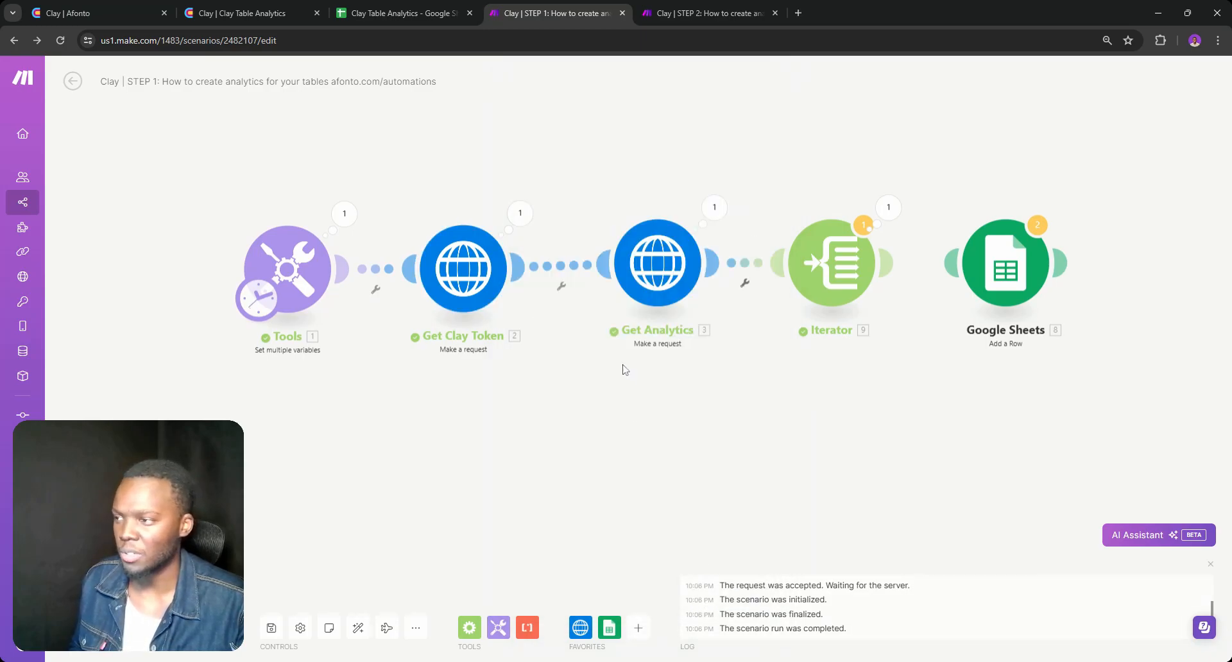
Review the Get Analytics module's URL, with its table ID, and its request settings, and delete the stray empty module
left_click(649, 287)
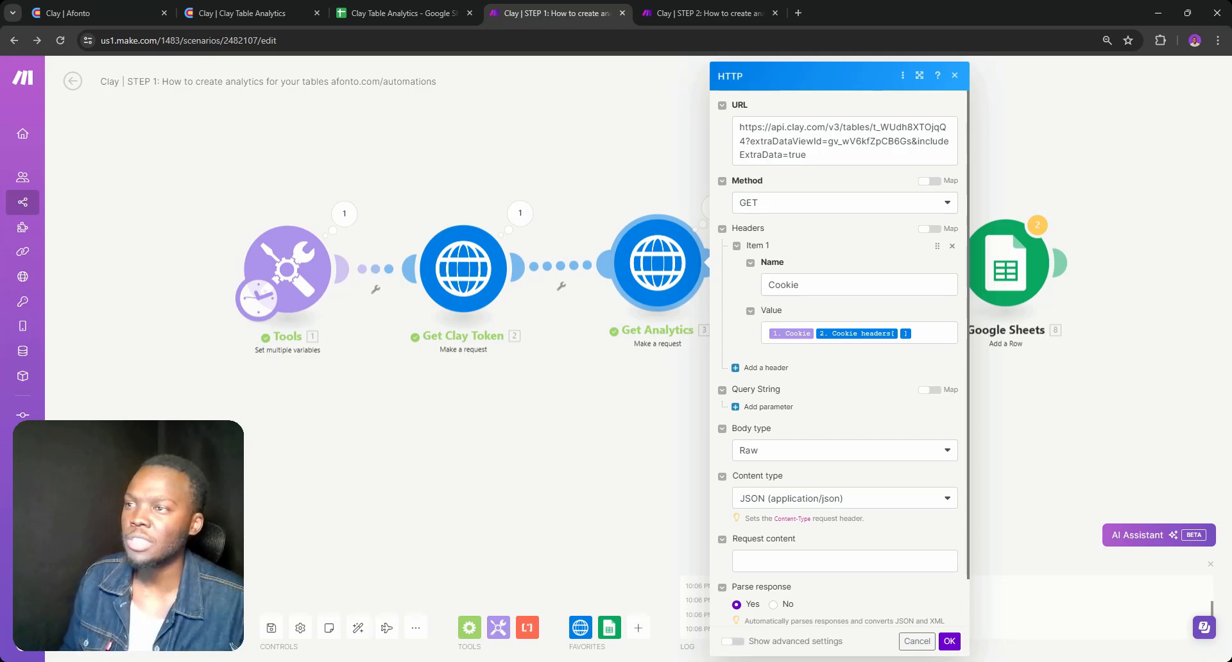
left_click_drag(873, 128, 939, 128)
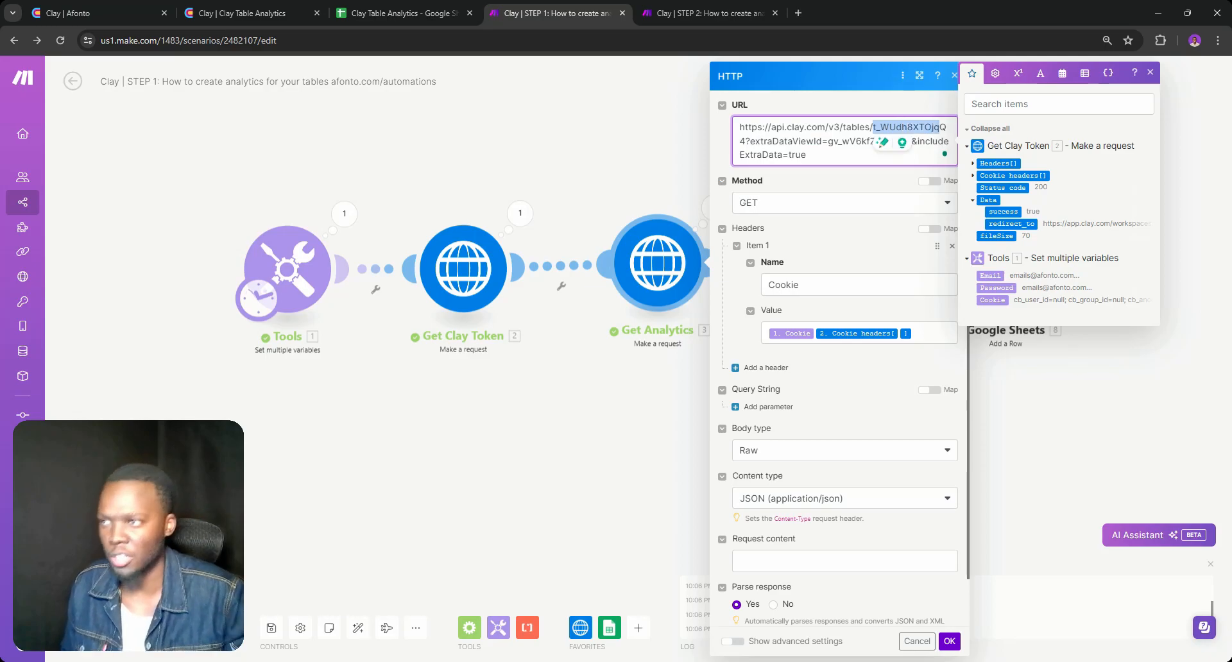
left_click(807, 154)
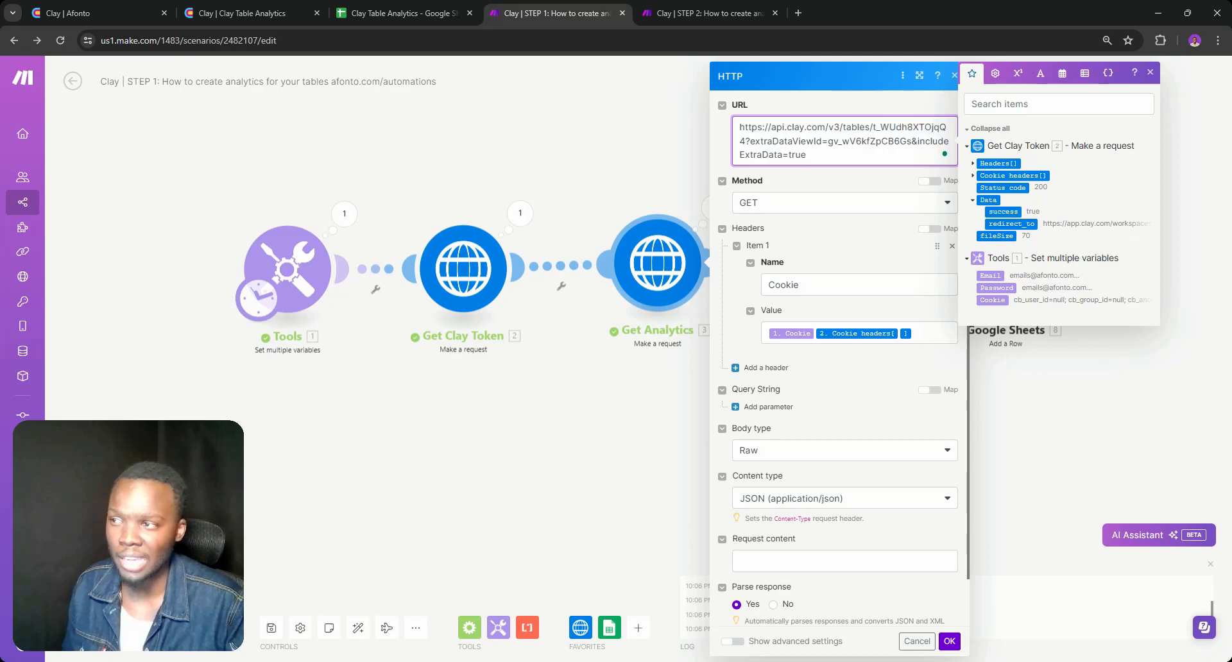
scroll(837, 179, "down", 1)
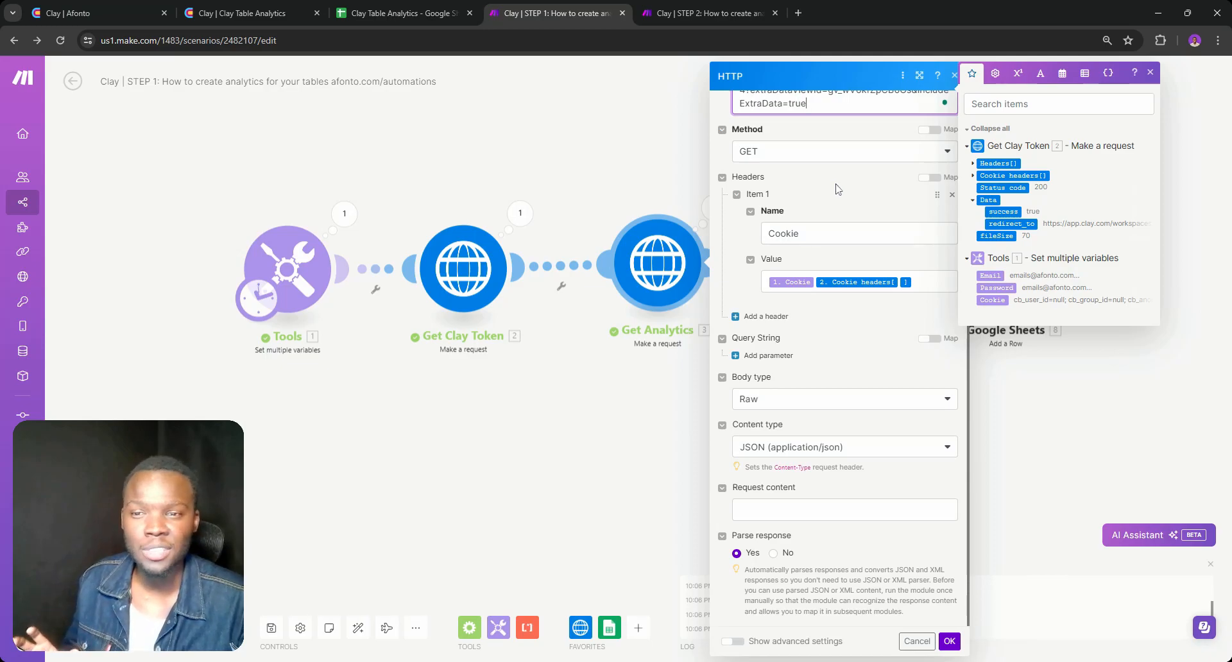
double_click(615, 410)
right_click(586, 392)
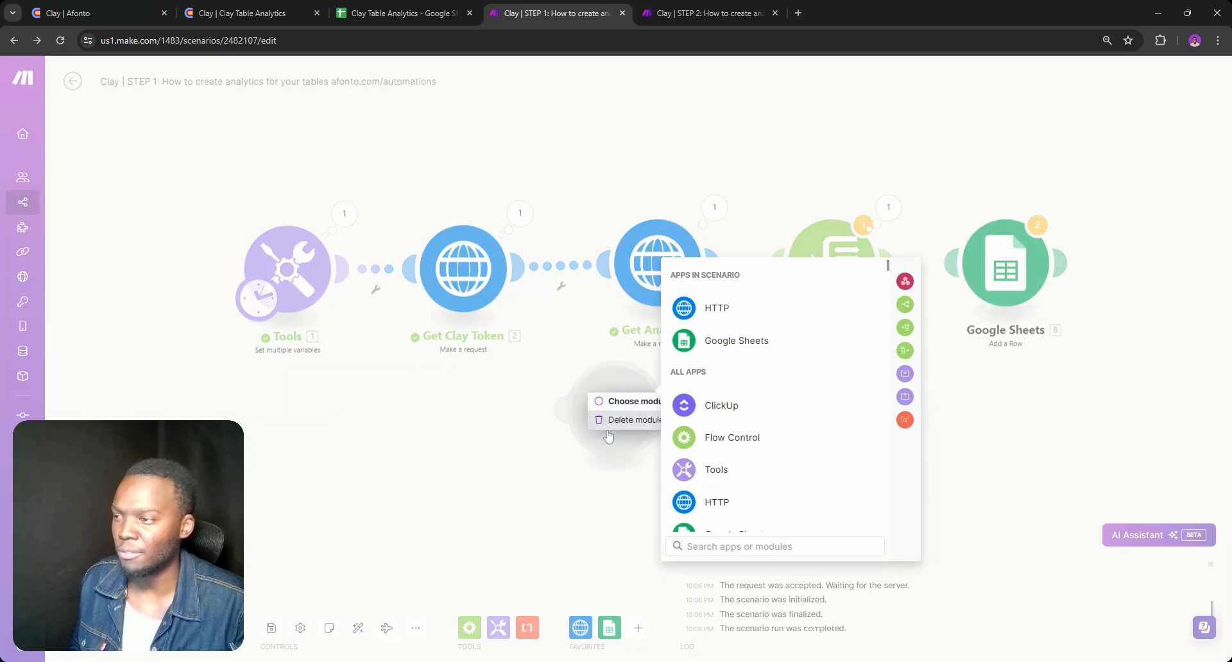
left_click(611, 421)
Check the Iterator module's array mapping, and remove the empty module placed below it
left_click(772, 299)
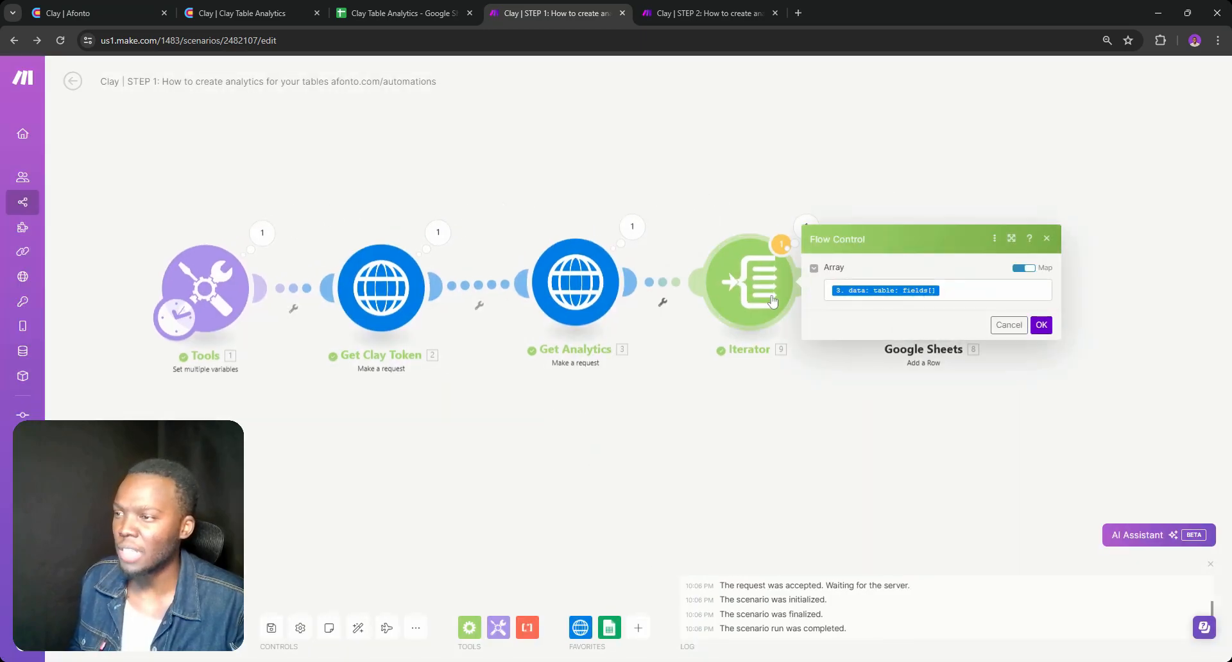
double_click(737, 387)
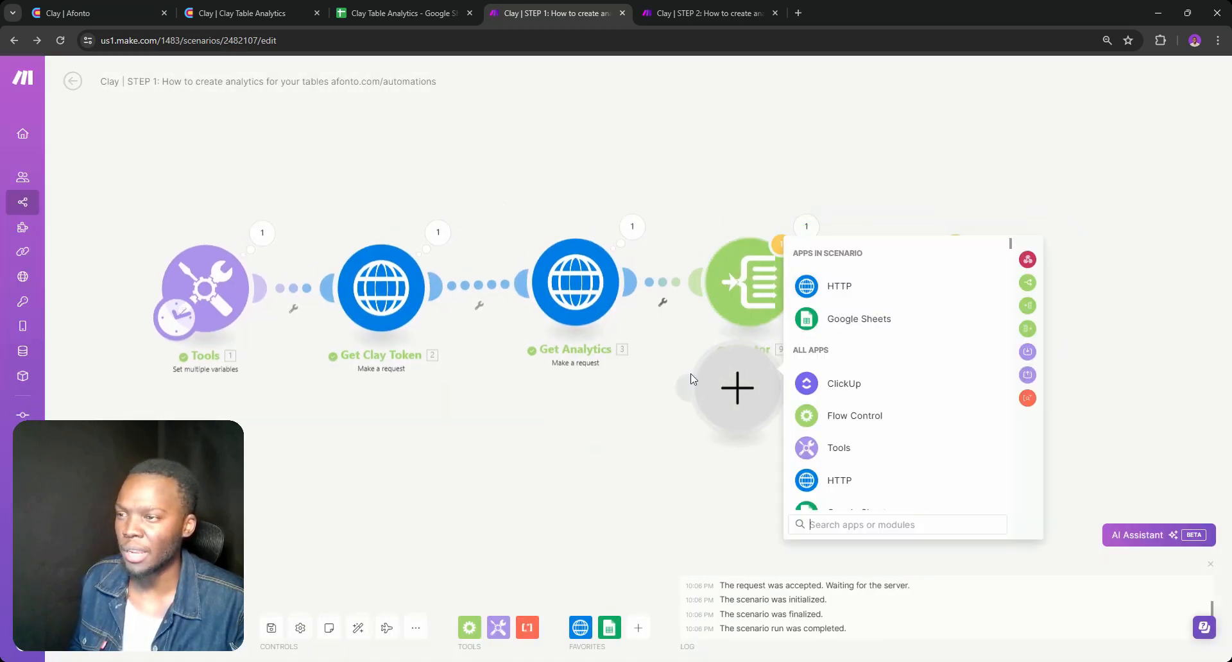
right_click(712, 380)
left_click(736, 408)
Inspect the Get Analytics output bundle, expanding Data, table and fields to examine collections 4 and 6
left_click(638, 231)
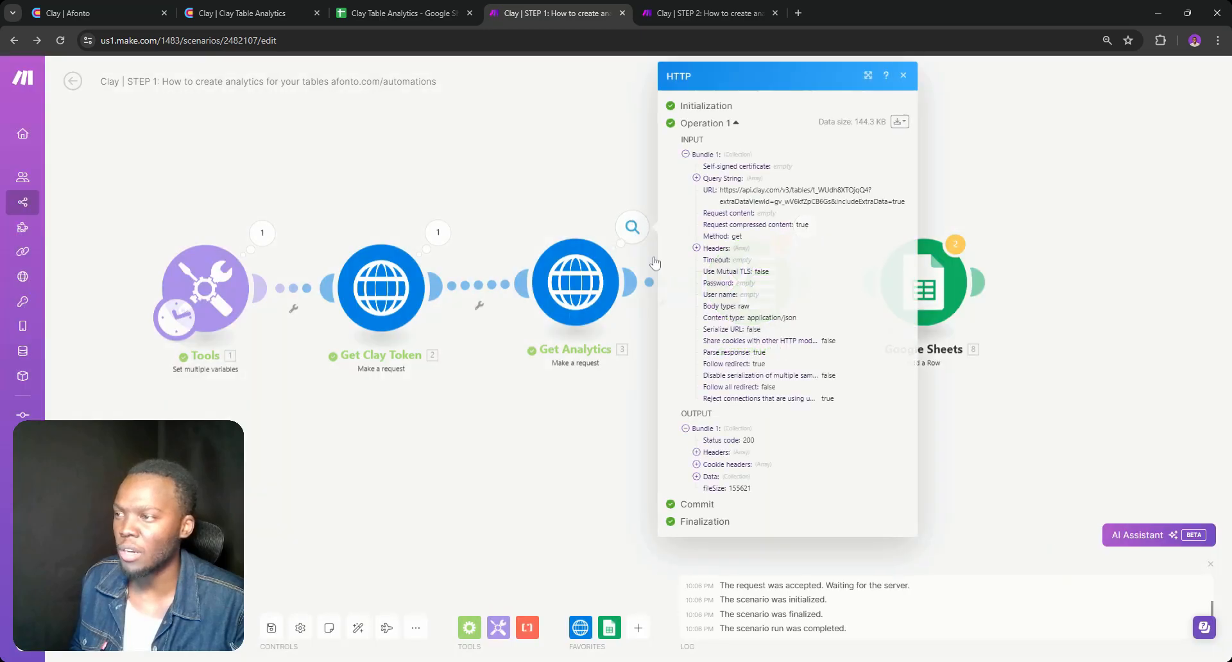
left_click(697, 477)
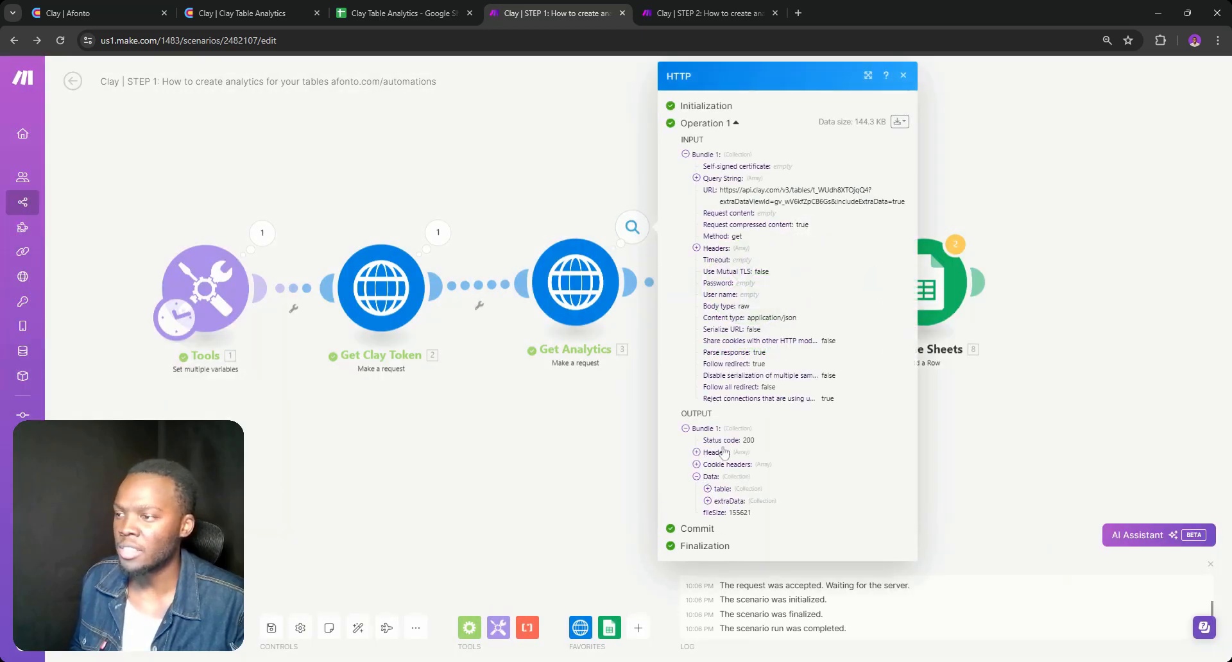
left_click(707, 489)
scroll(730, 466, "down", 2)
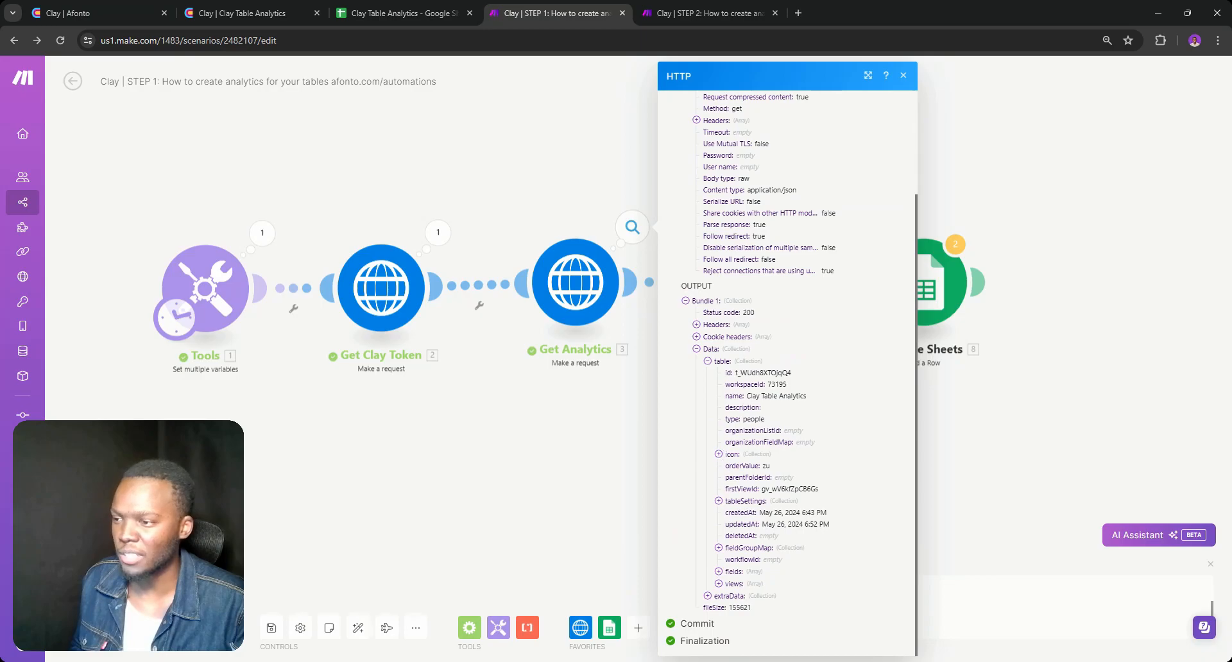
scroll(754, 508, "down", 5)
left_click(730, 339)
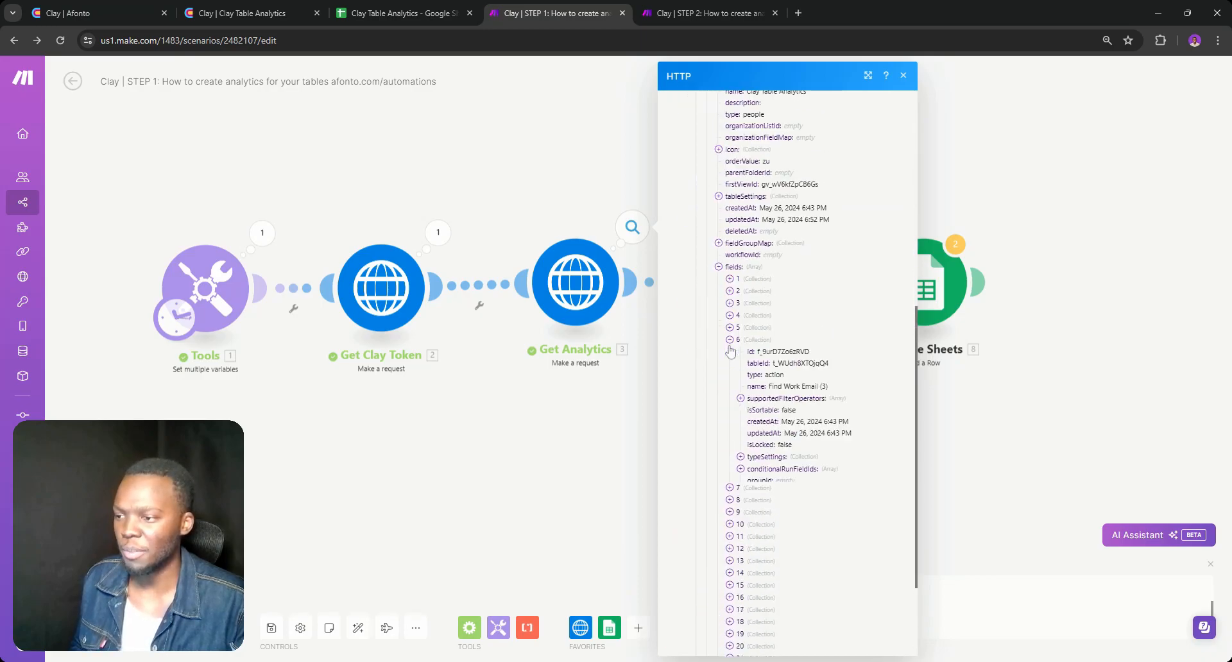
left_click(730, 315)
double_click(729, 279)
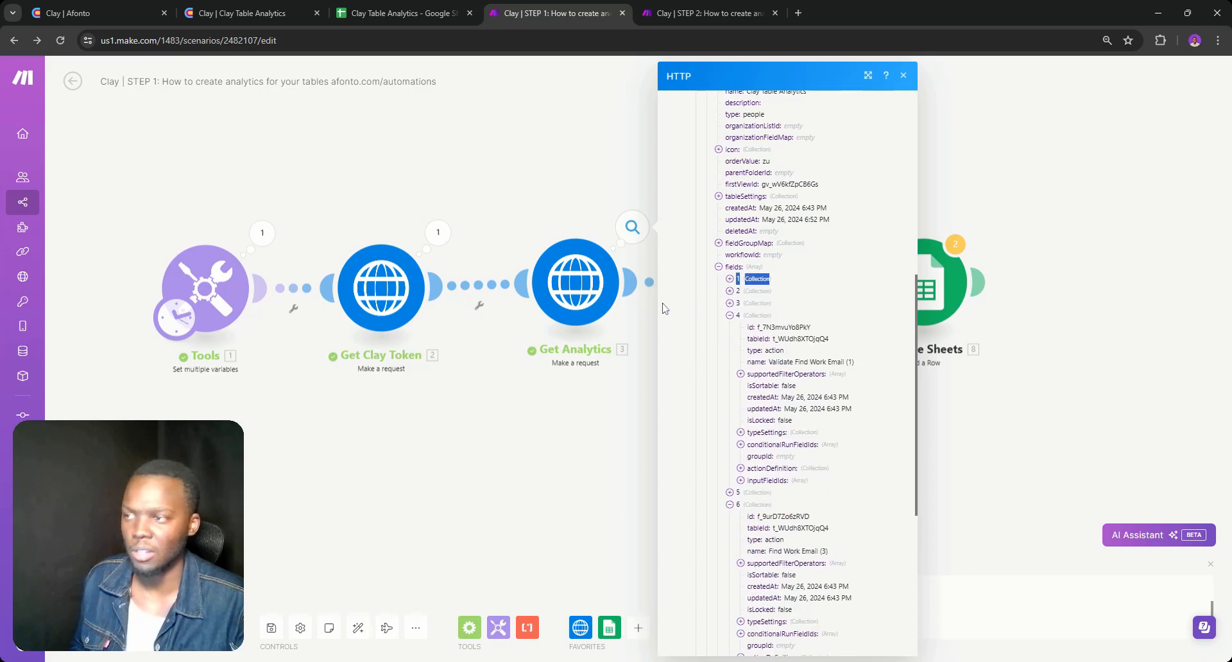
left_click(650, 337)
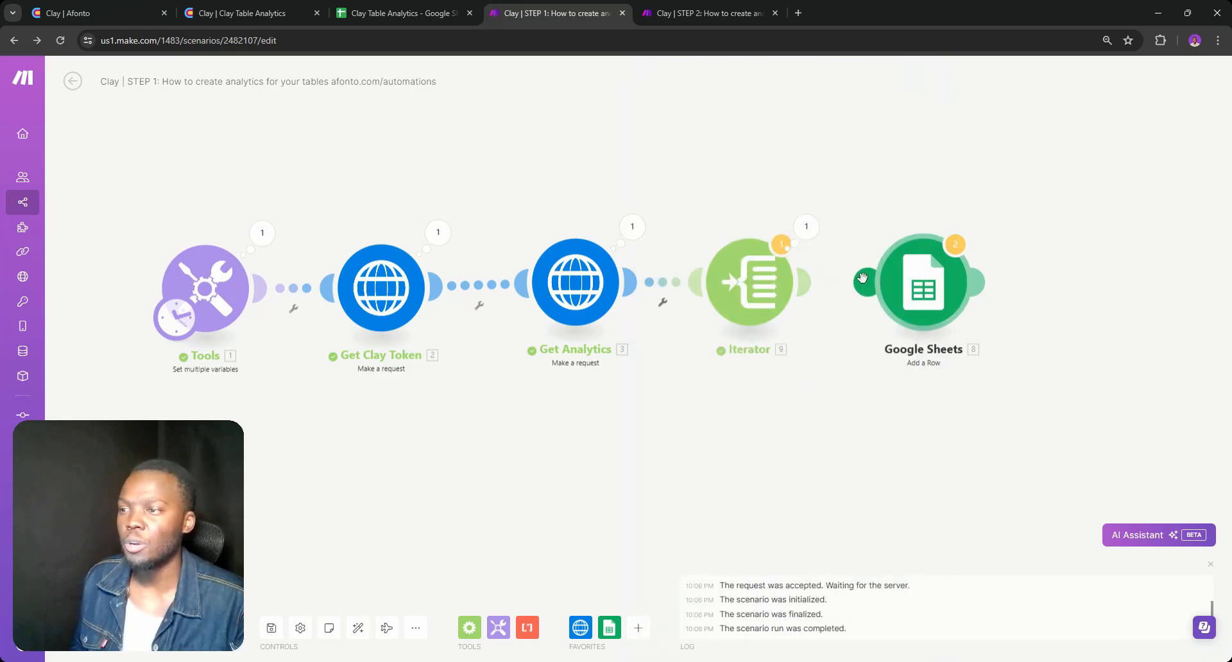
Connect the Iterator to the Google Sheets Add a Row module, and switch to the Clay Table Analytics spreadsheet
left_click_drag(868, 283, 802, 286)
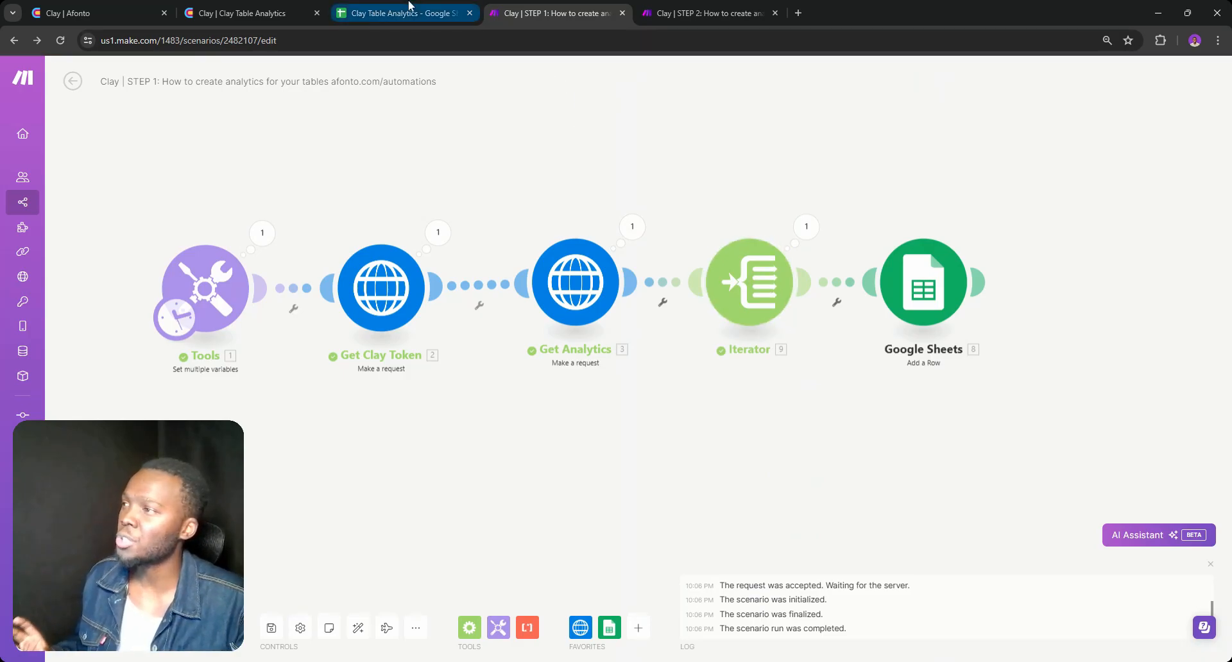
left_click(393, 12)
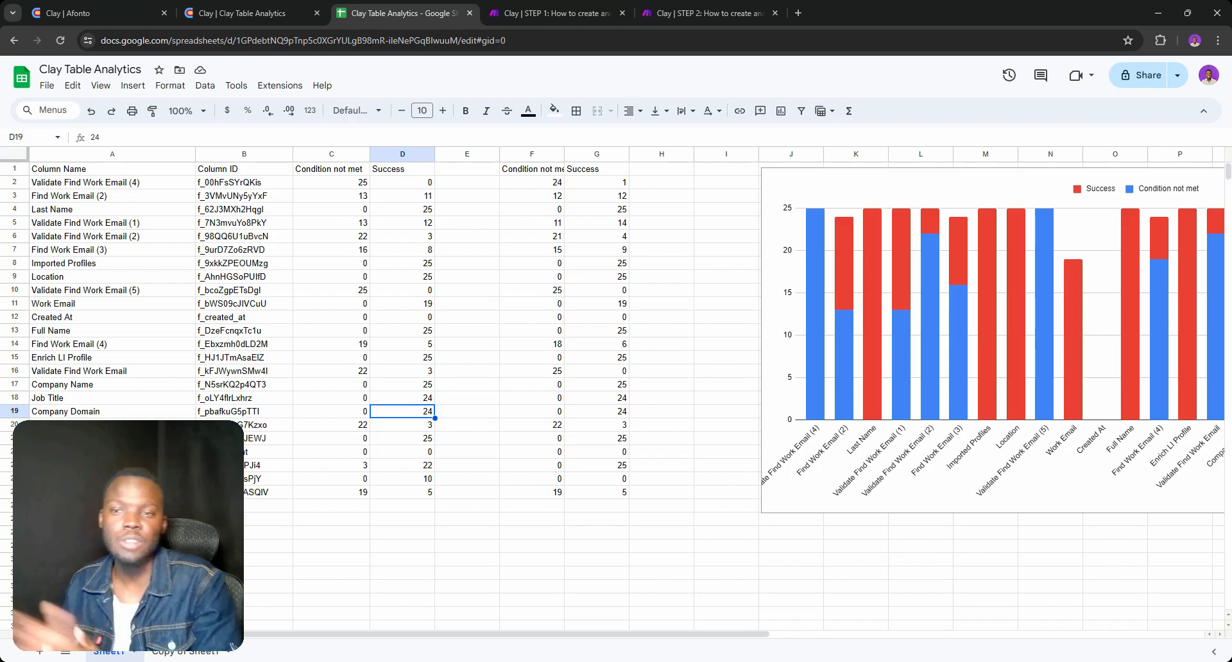
left_click(550, 13)
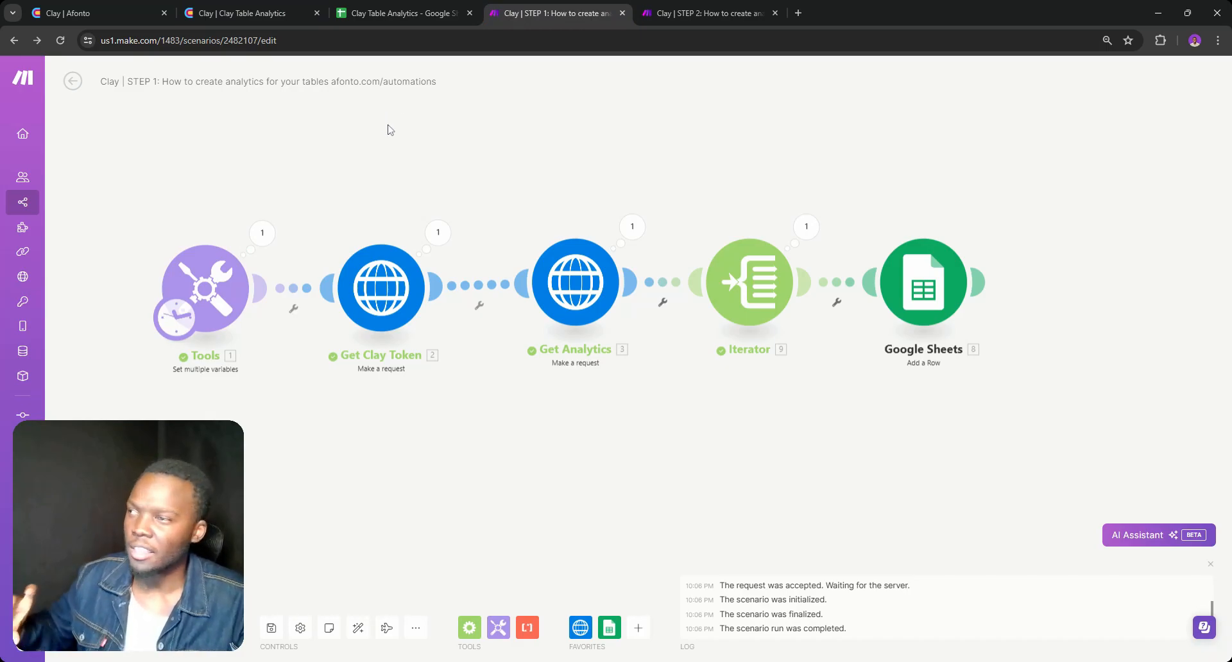
left_click(379, 5)
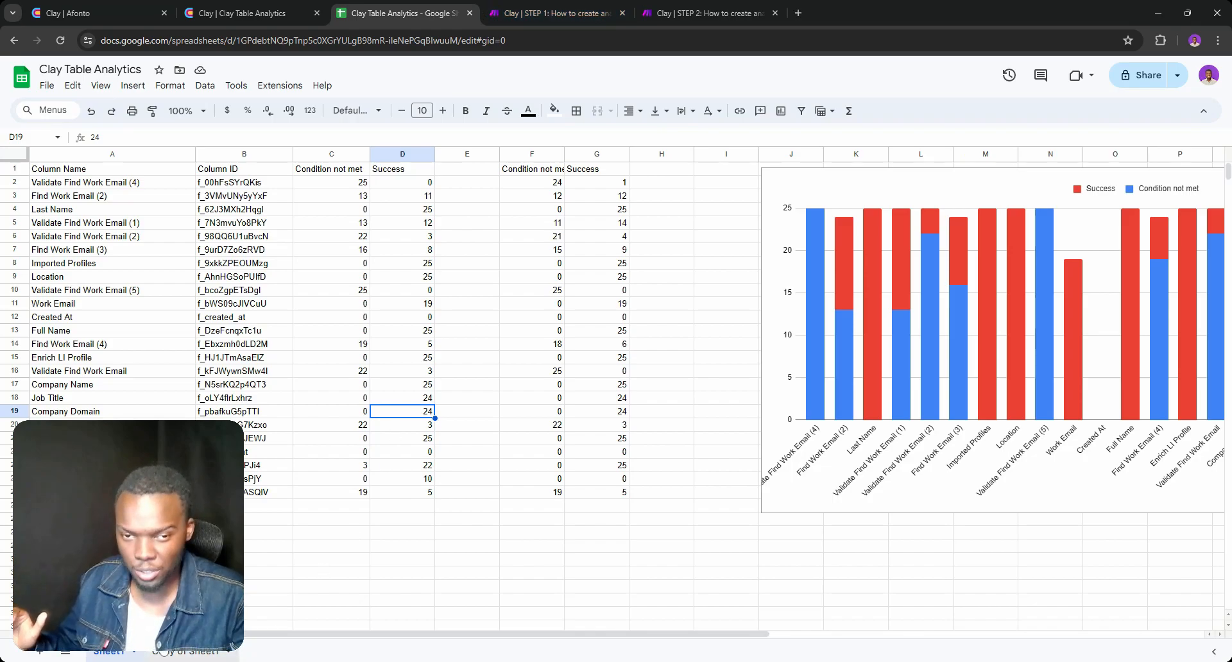
Add eight blank sheets to the spreadsheet between Sheet1 and Copy of Sheet1
left_click(40, 652)
left_click(40, 652)
left_click(39, 652)
left_click(40, 651)
left_click(40, 652)
left_click(40, 651)
left_click(40, 652)
left_click(40, 652)
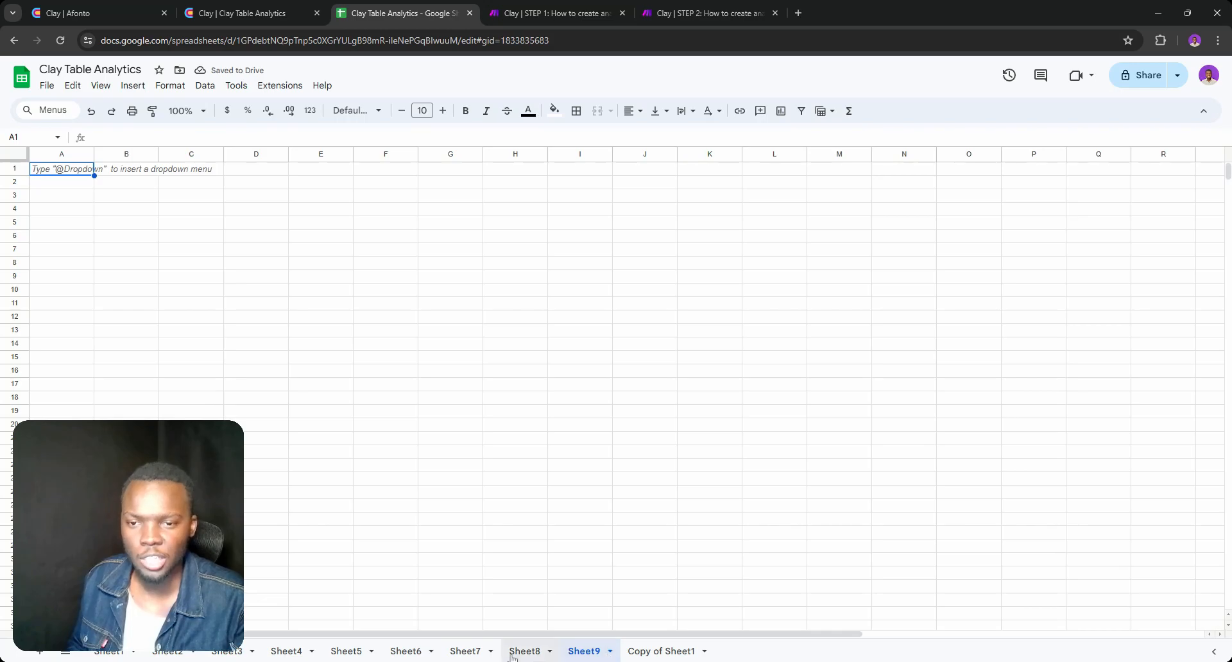
Open Copy of Sheet1 and highlight the Name cells A2:A18, followed by the URL cells B2:B17
double_click(664, 651)
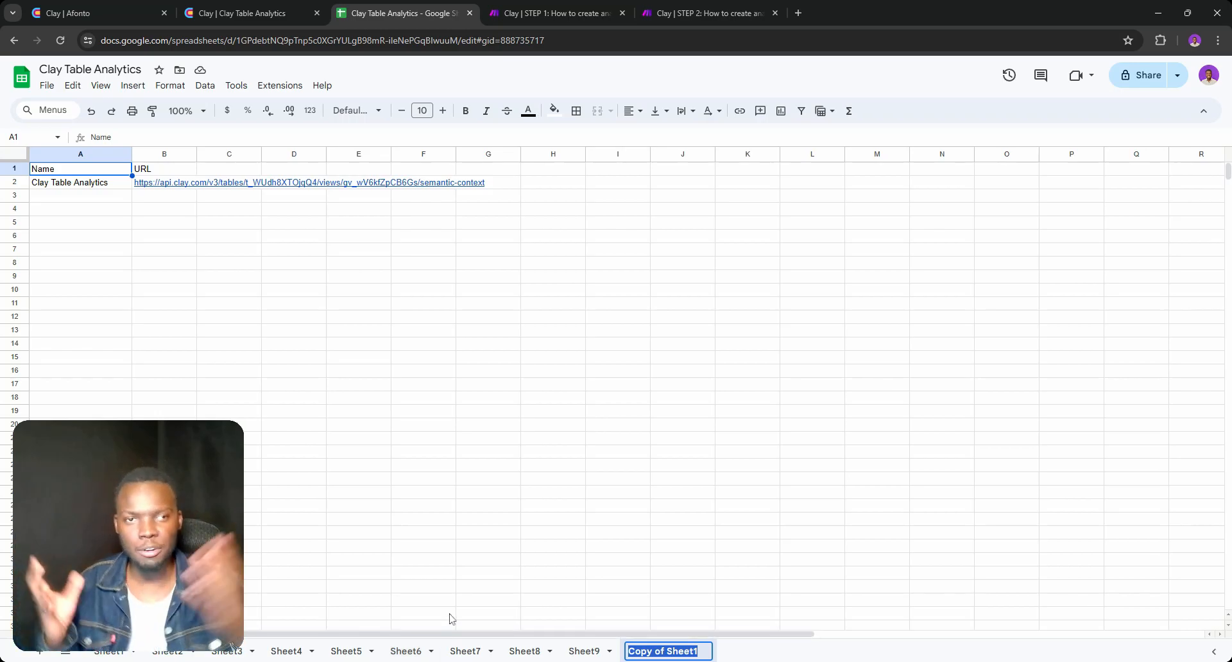
left_click(63, 171)
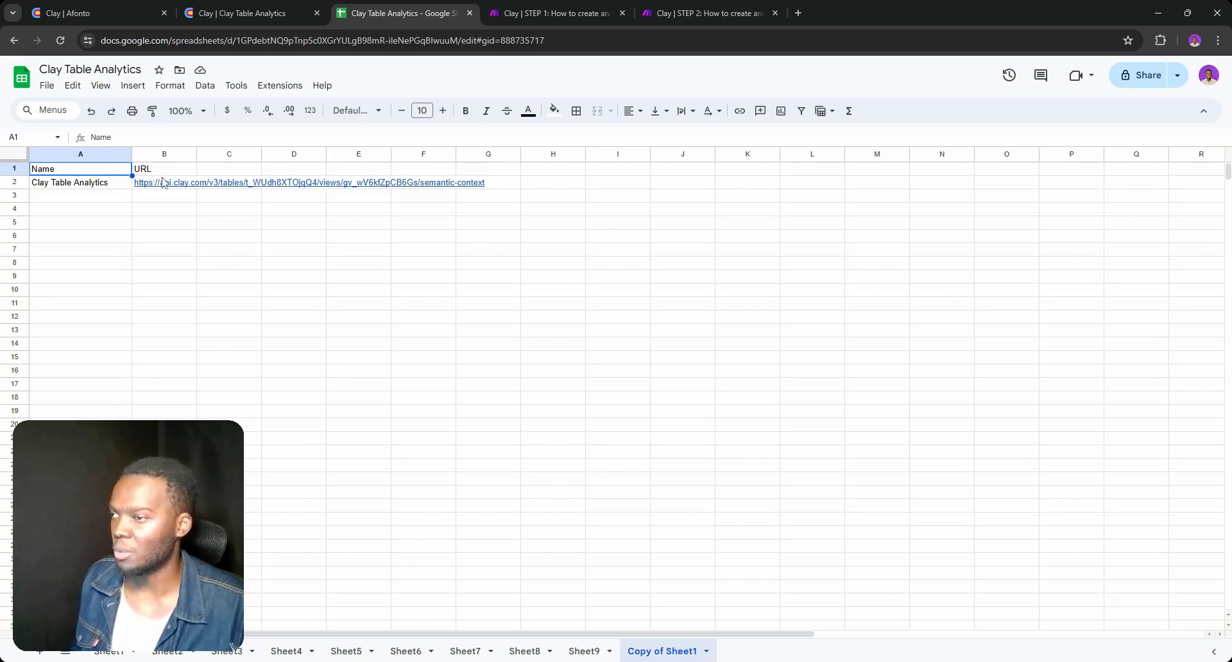
left_click_drag(82, 188, 77, 405)
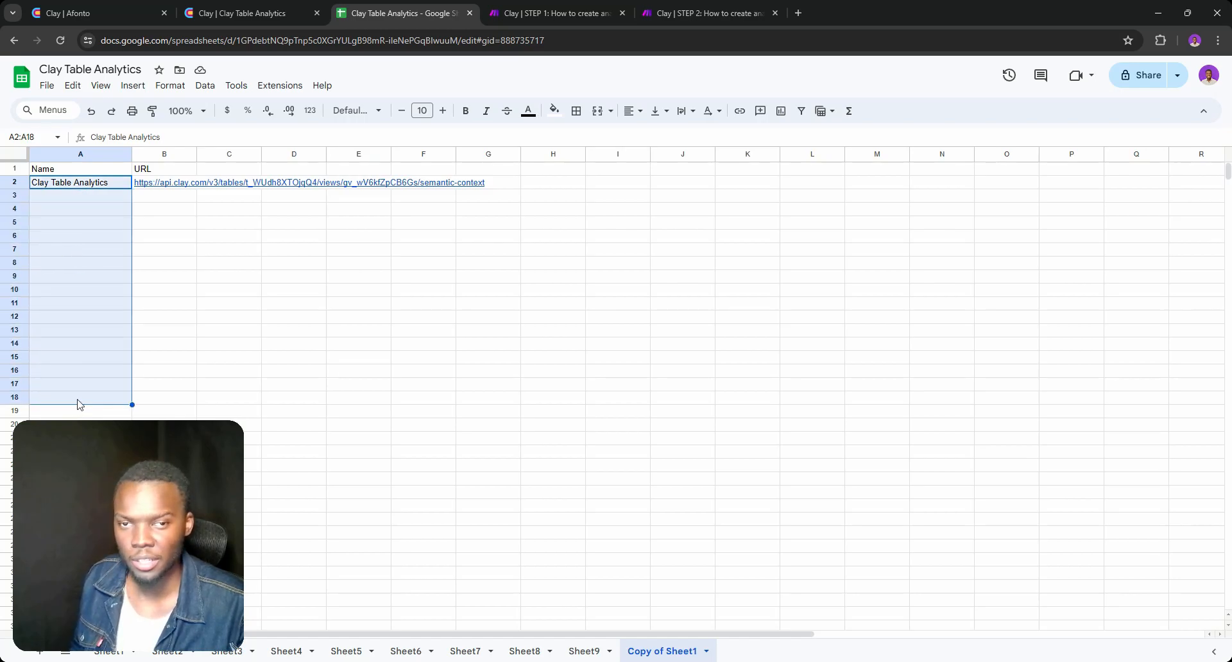
left_click(170, 187)
left_click_drag(171, 187, 181, 385)
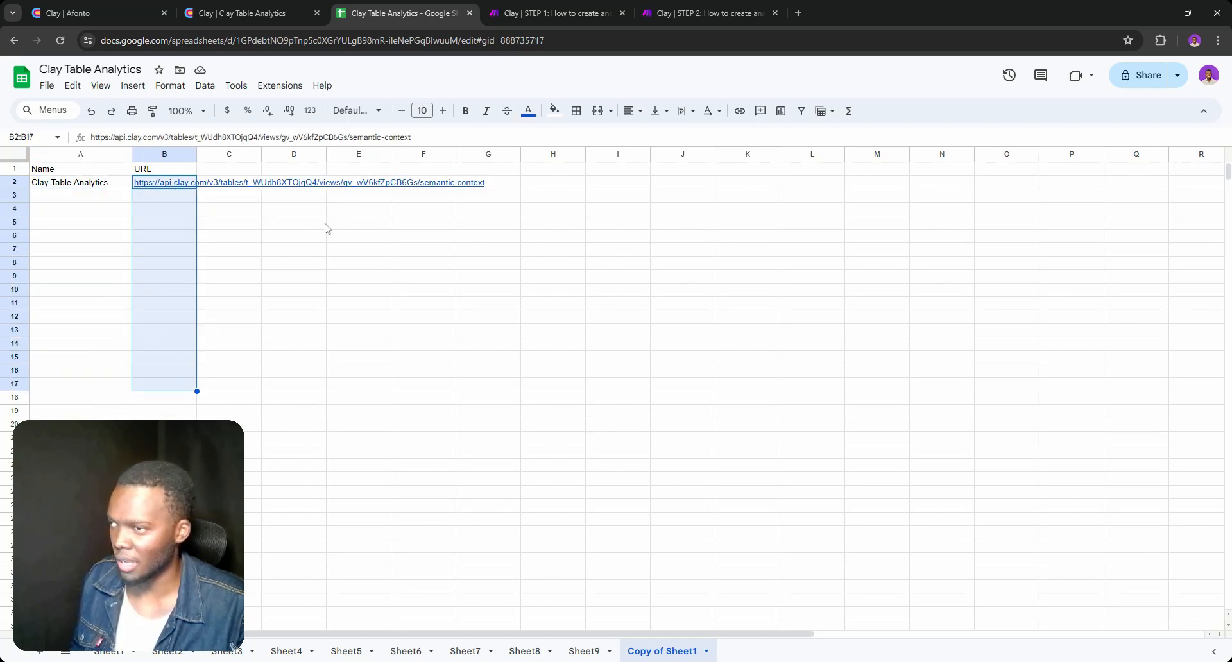
Switch to the STEP 1 Make scenario and select the entire URL in the Get Analytics request
left_click(548, 7)
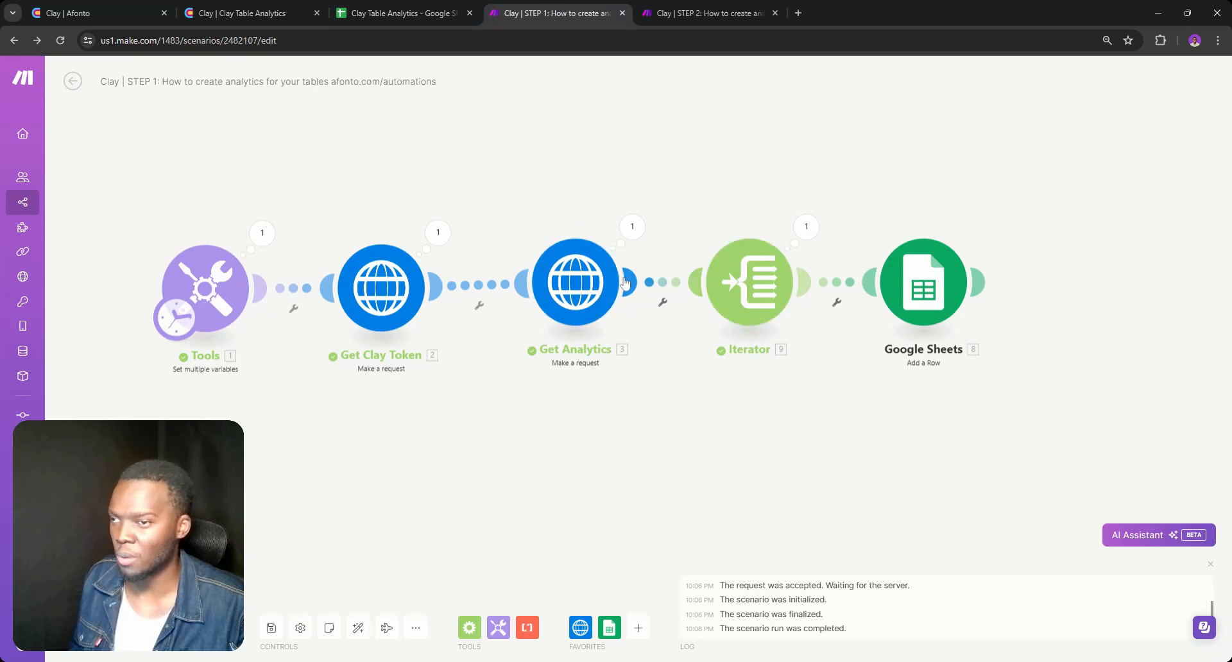
left_click(577, 279)
left_click(752, 152)
key("ctrl+a")
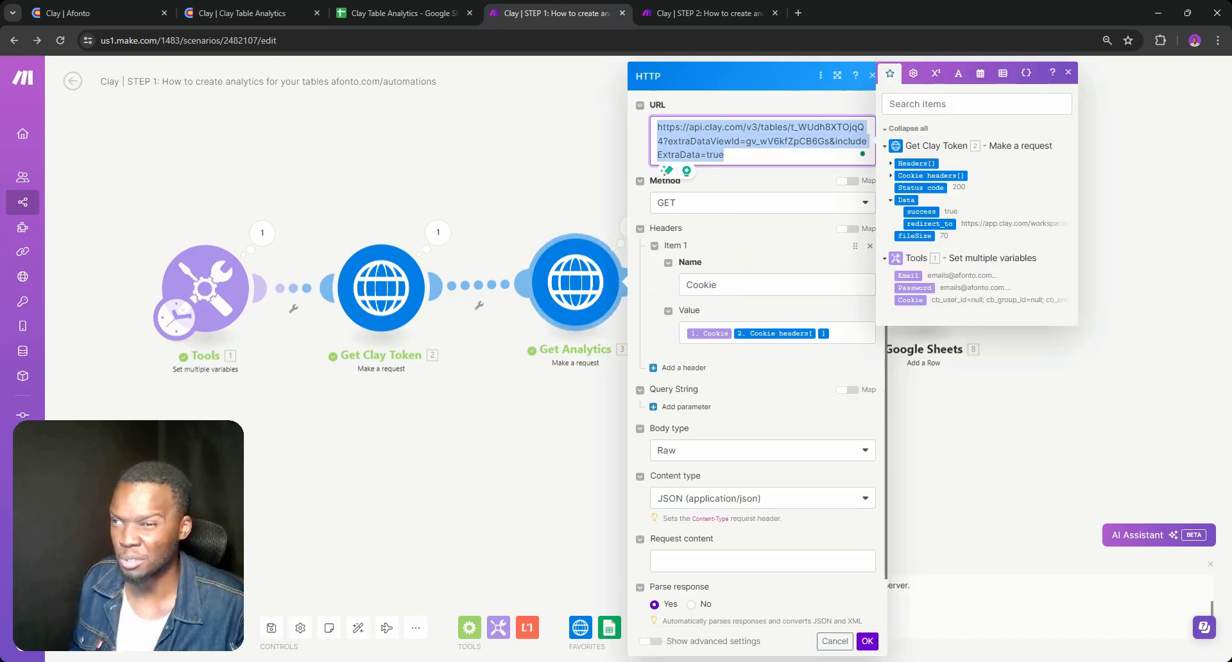
Switch to Google Sheets and check the full table URL in cell B2 of Copy of Sheet1
left_click(401, 7)
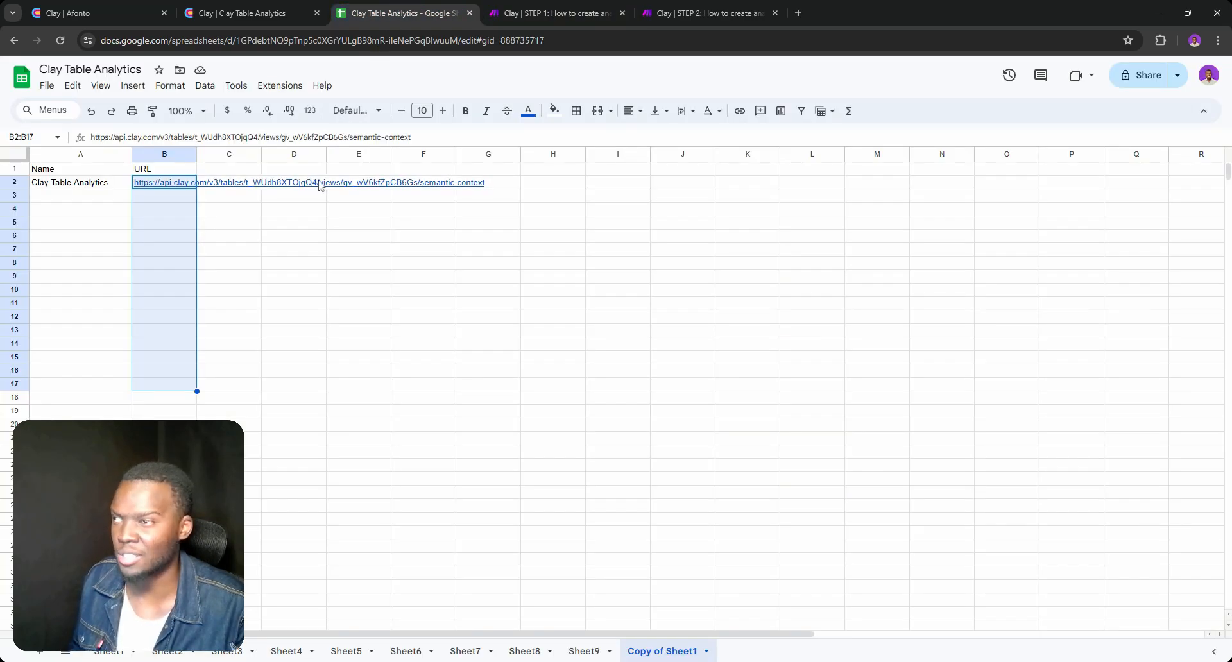
double_click(213, 184)
double_click(159, 183)
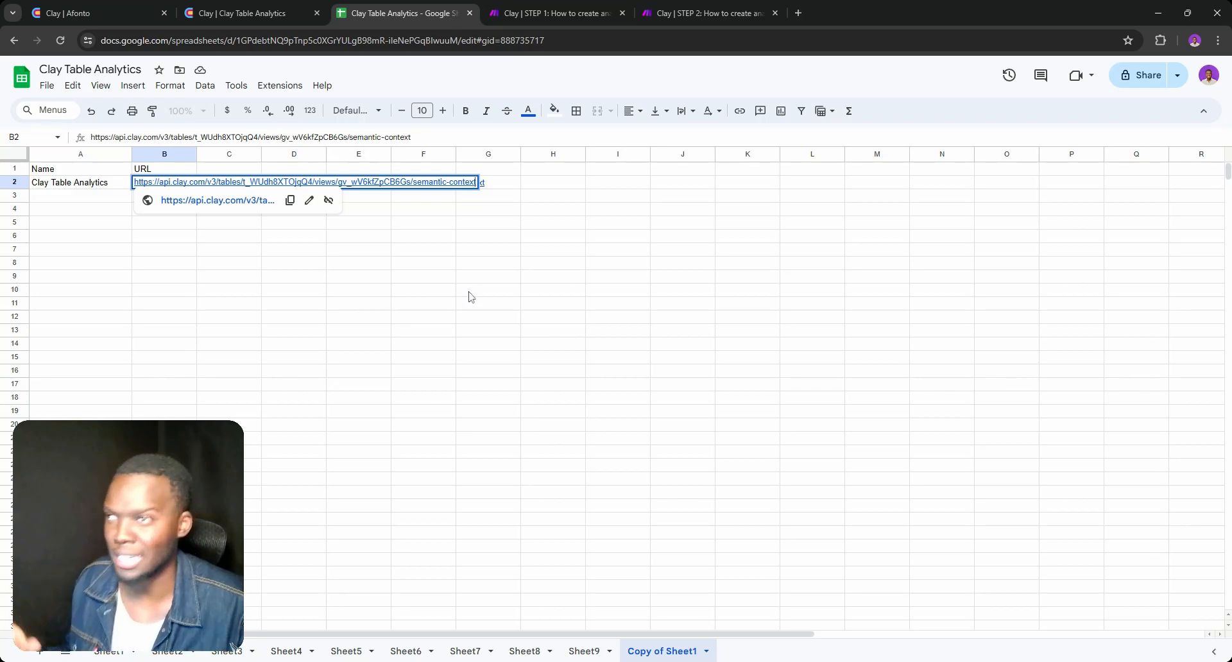
left_click(557, 169)
Switch to the STEP 2 Make scenario and open the Get Analytics module to check its URL and request settings
left_click(551, 13)
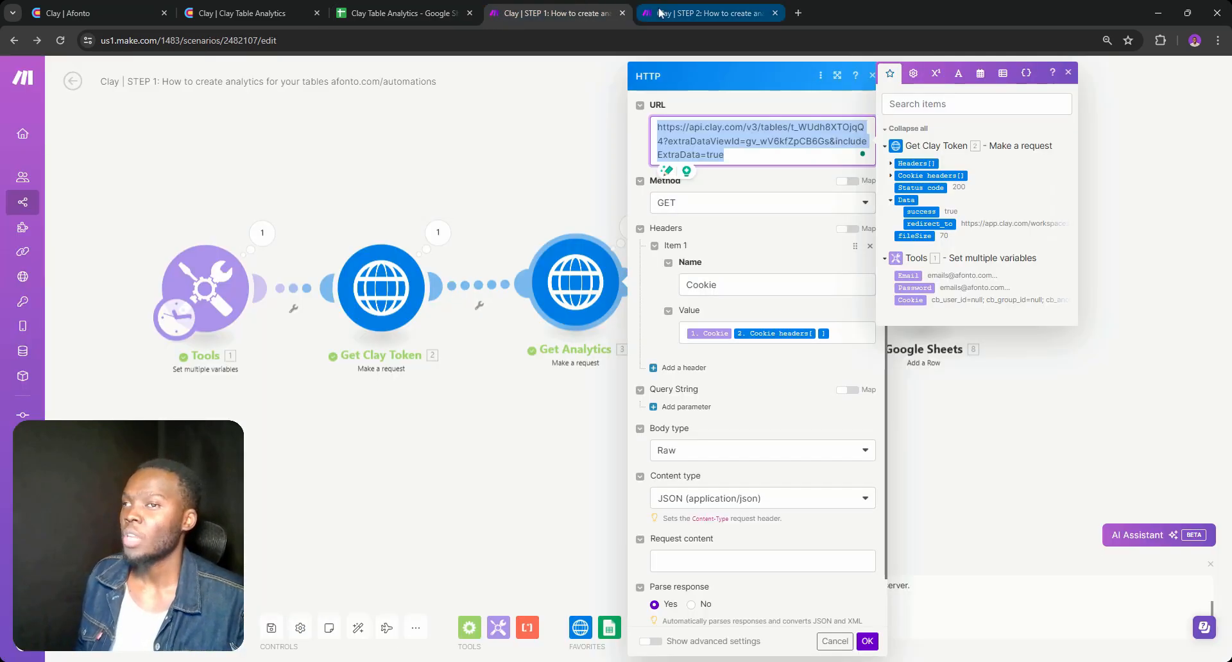
left_click(660, 13)
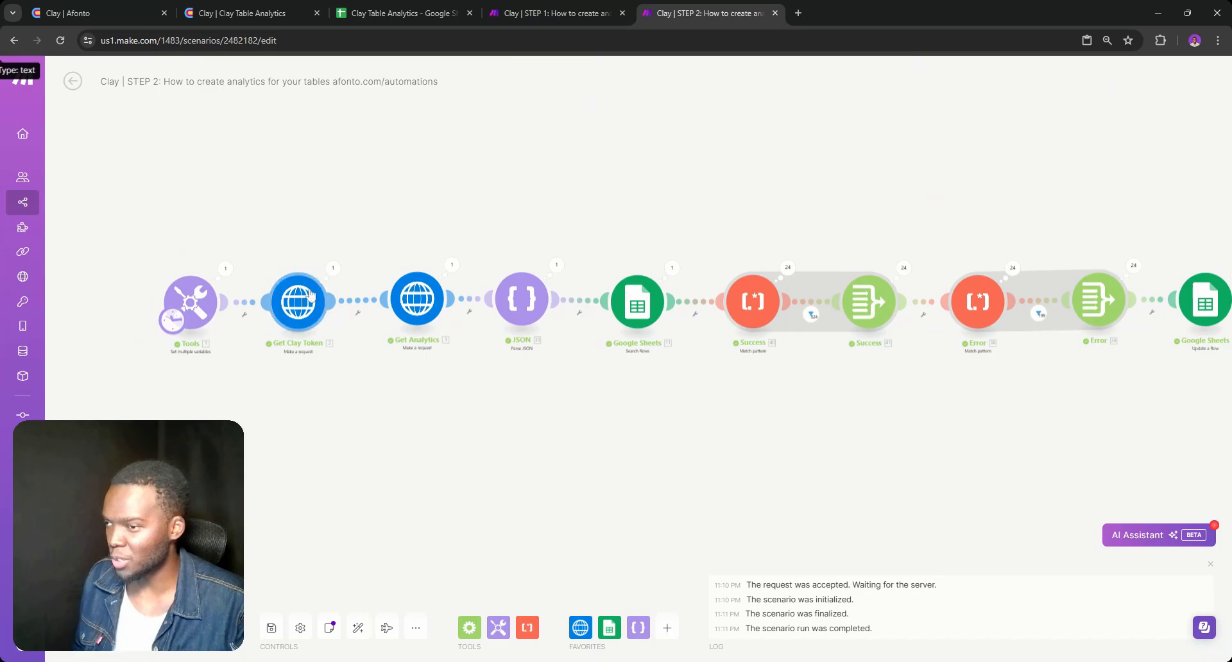
left_click(310, 296)
left_click(266, 413)
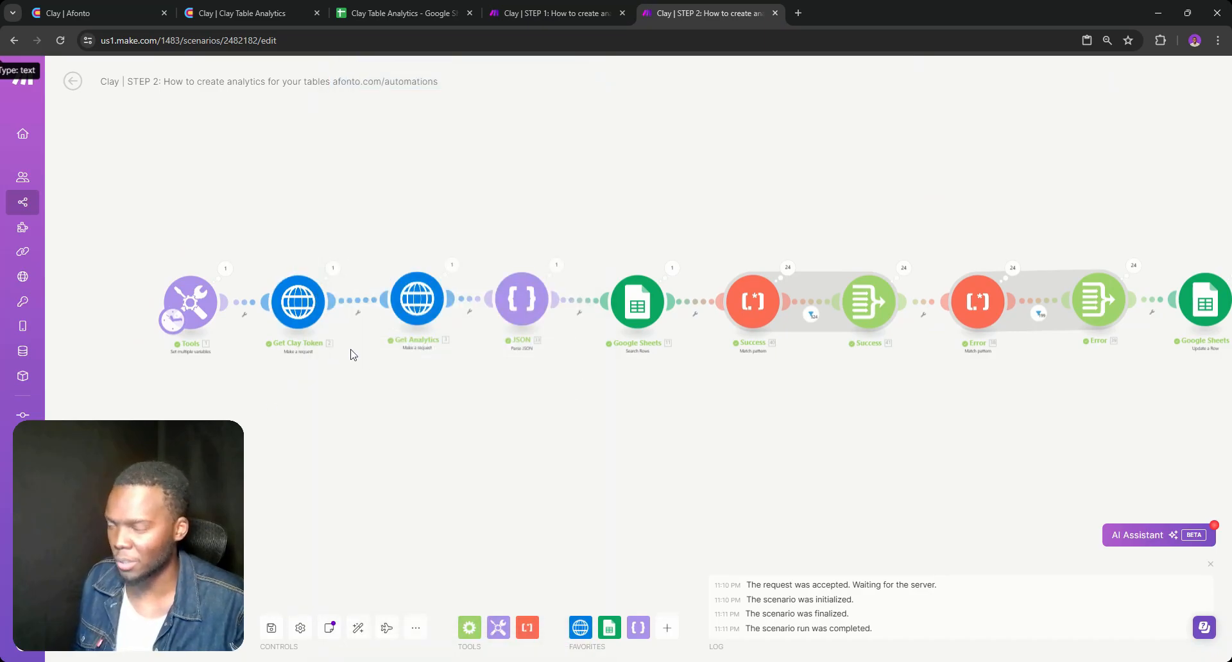
left_click(417, 299)
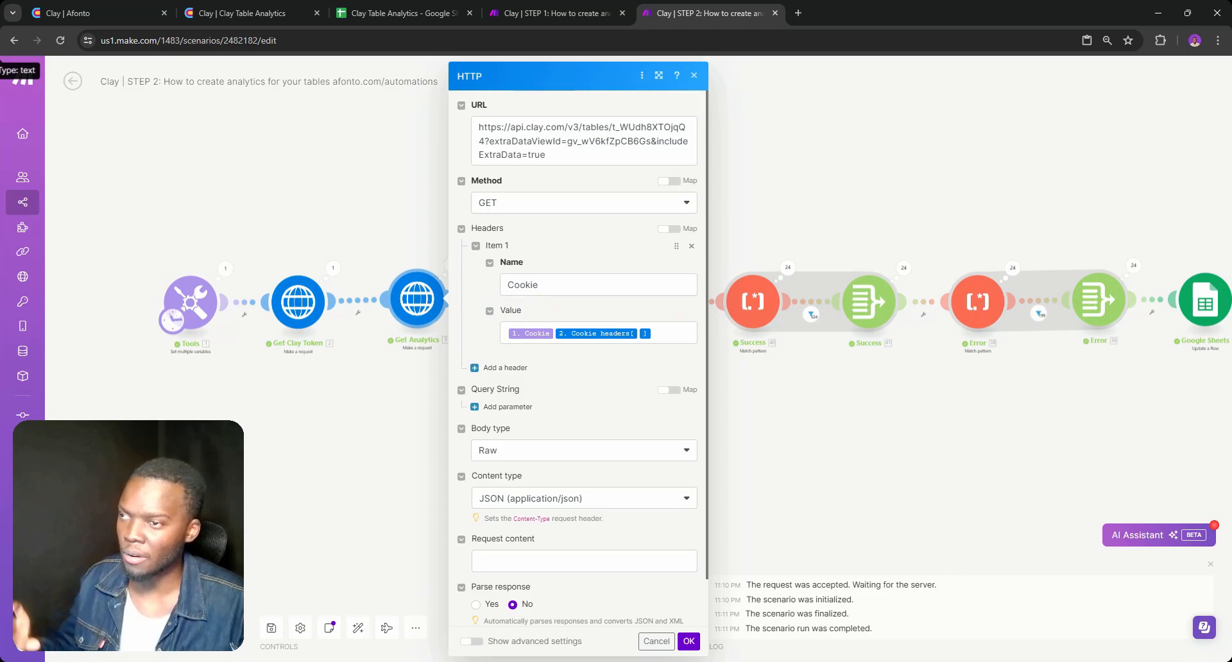
Compare the Parse response setting of the Get Analytics request between the STEP 2 and STEP 1 Make scenarios
scroll(577, 237, "down", 1)
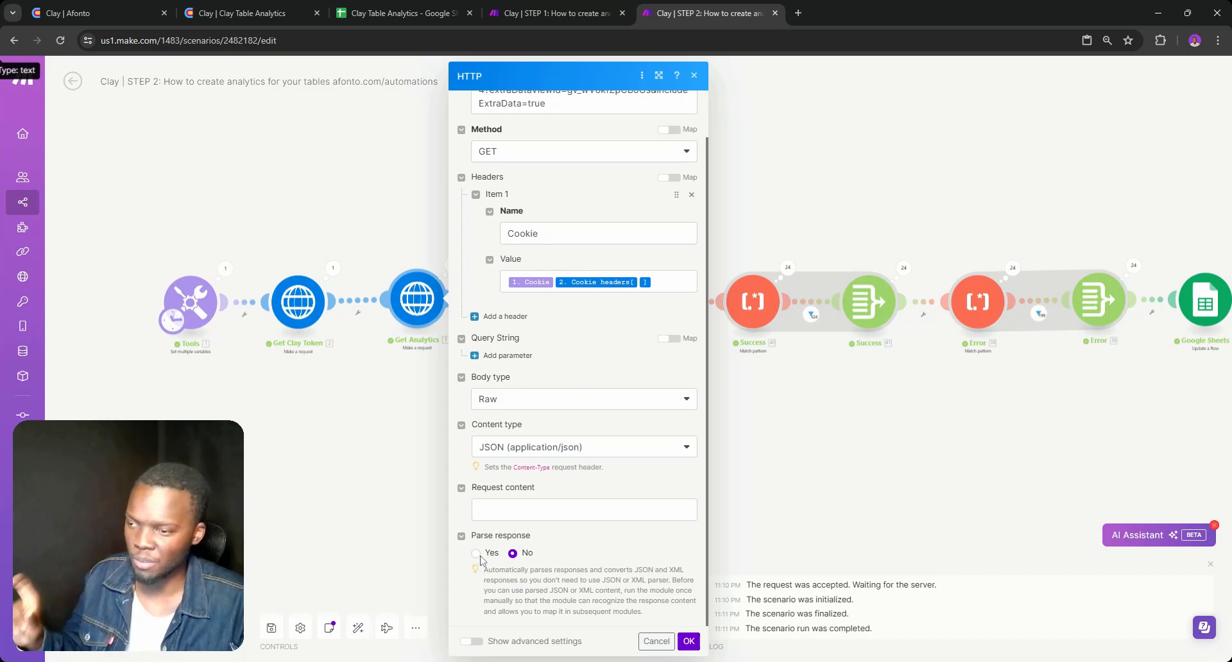
left_click(549, 13)
scroll(757, 500, "down", 1)
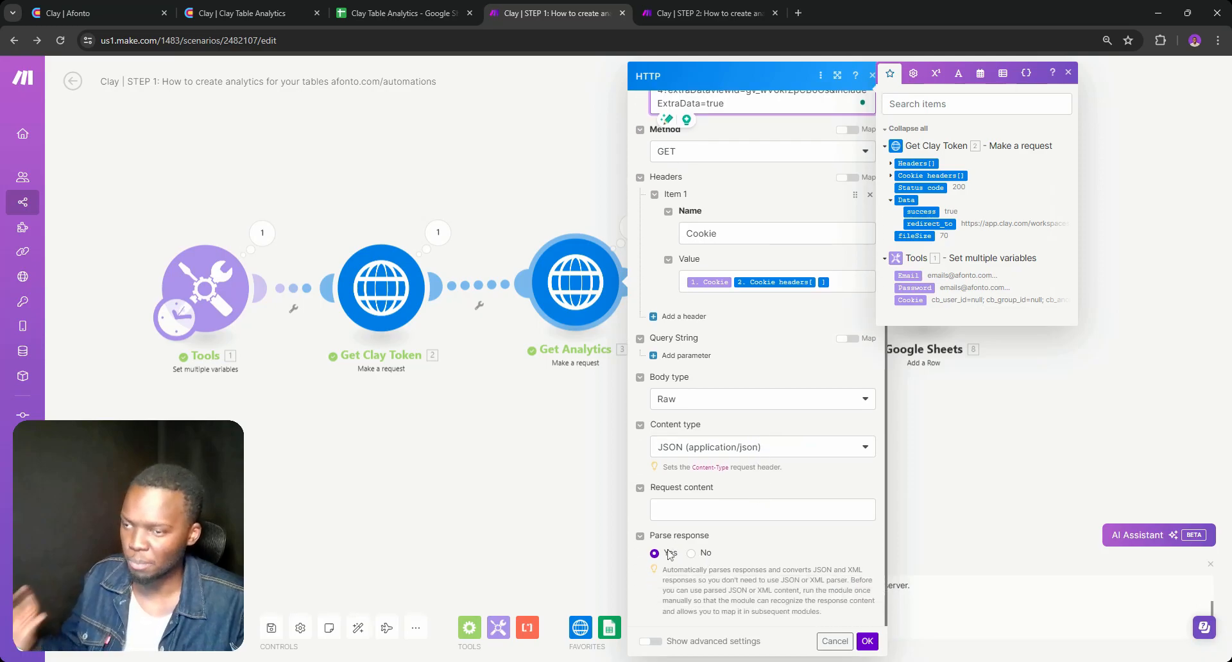
left_click(718, 13)
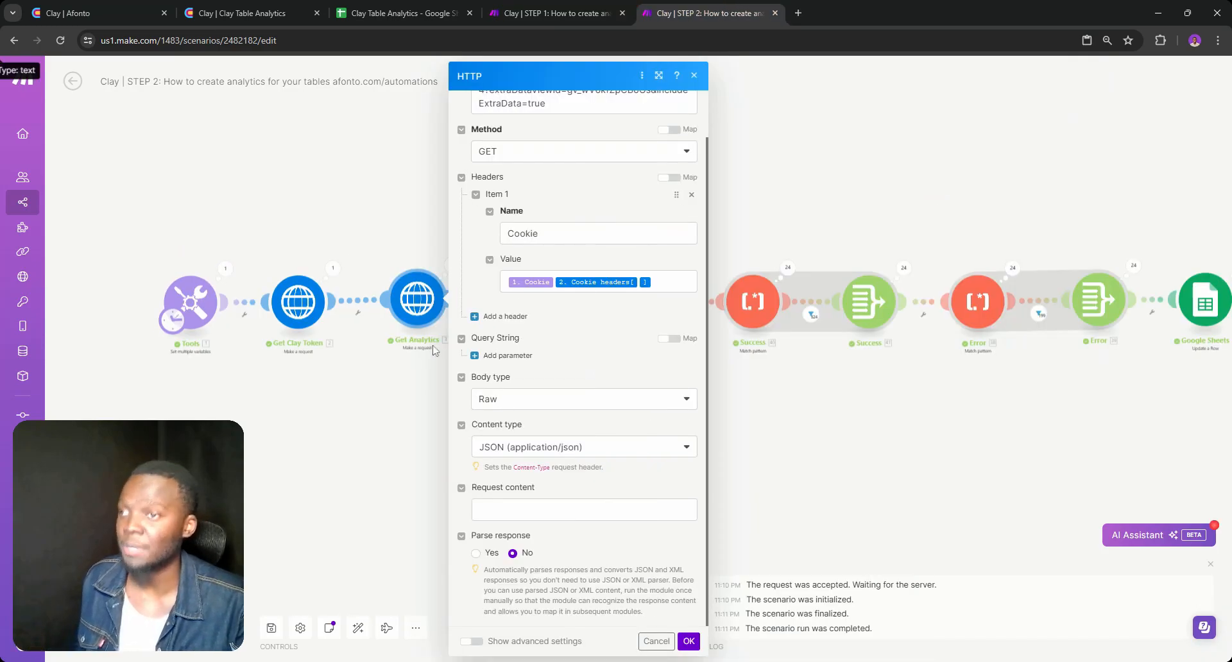
Open the Get Analytics run output in the STEP 2 scenario and expand Data to read the raw response
left_click(414, 357)
left_click(451, 264)
double_click(520, 478)
left_click(506, 476)
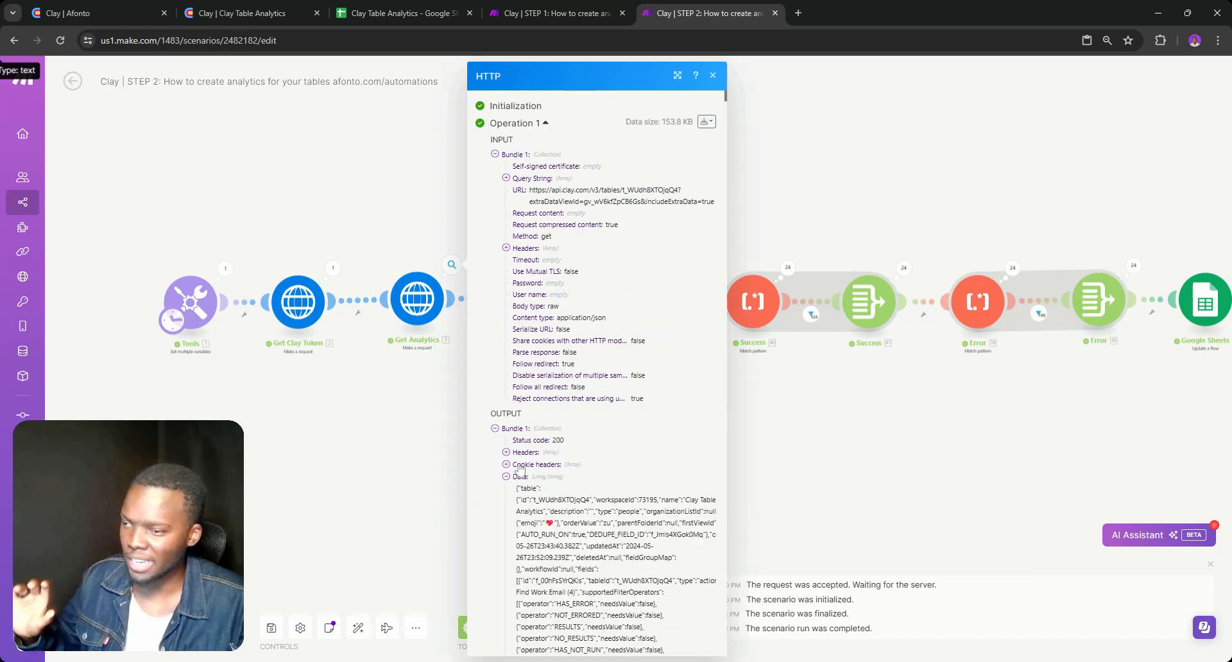
scroll(507, 478, "down", 5)
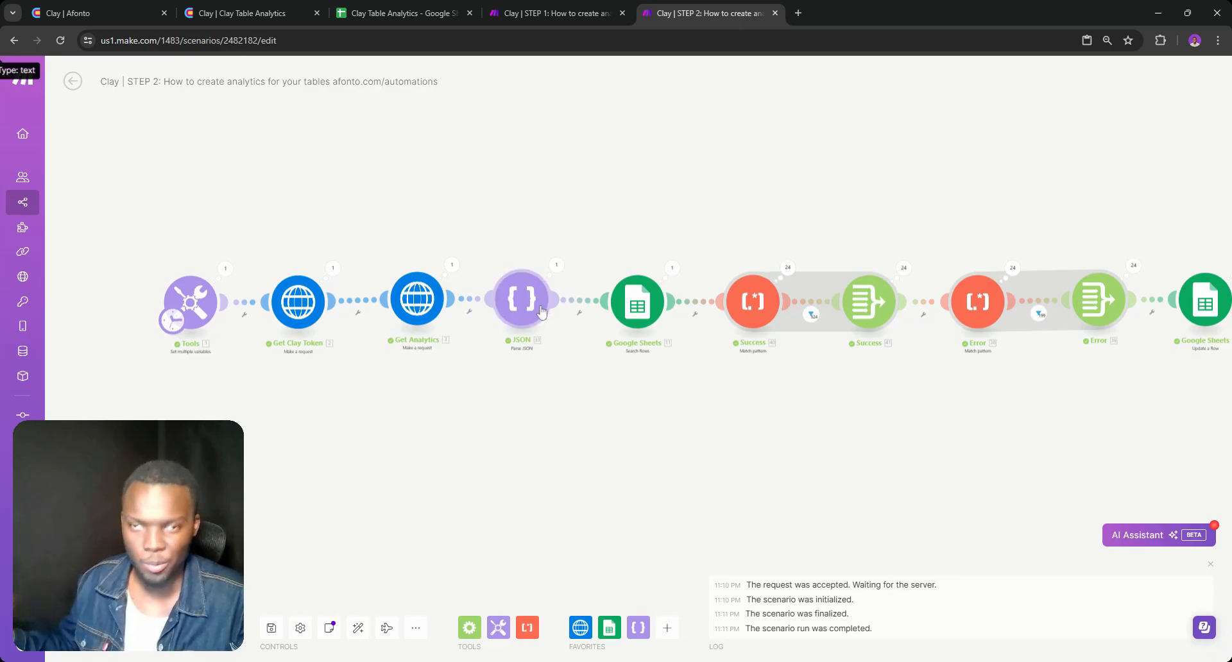
Switch to the Clay Table Analytics table to review its profile rows, and return to the STEP 2 scenario
left_click(243, 13)
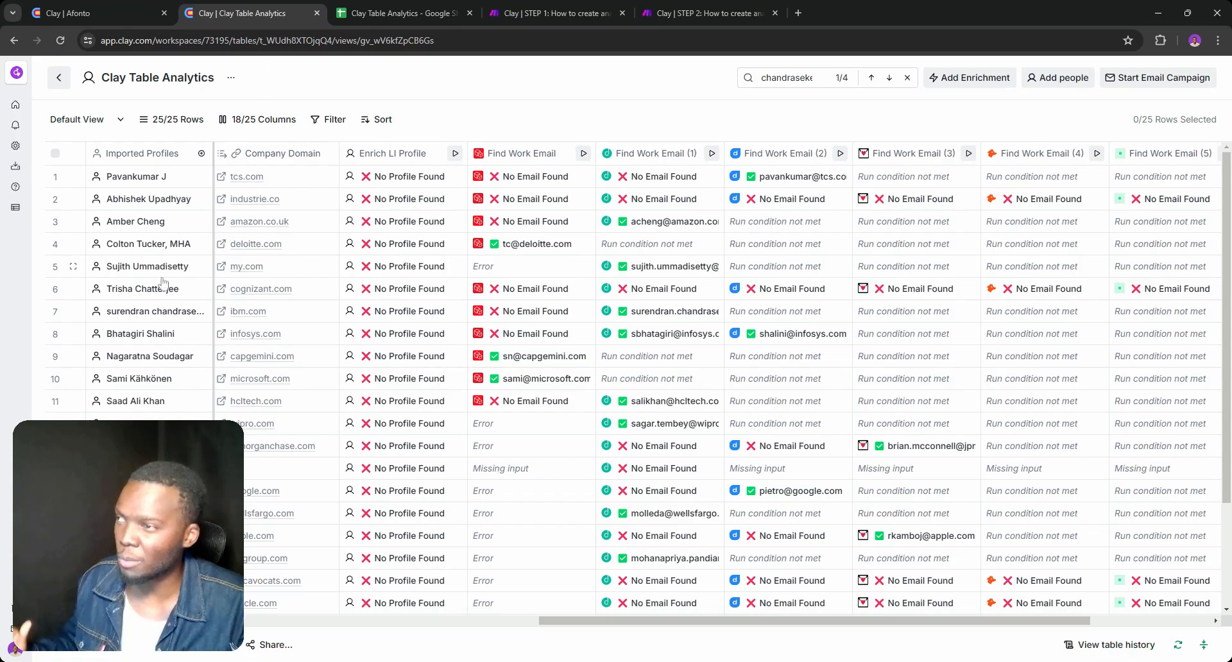
scroll(635, 385, "down", 3)
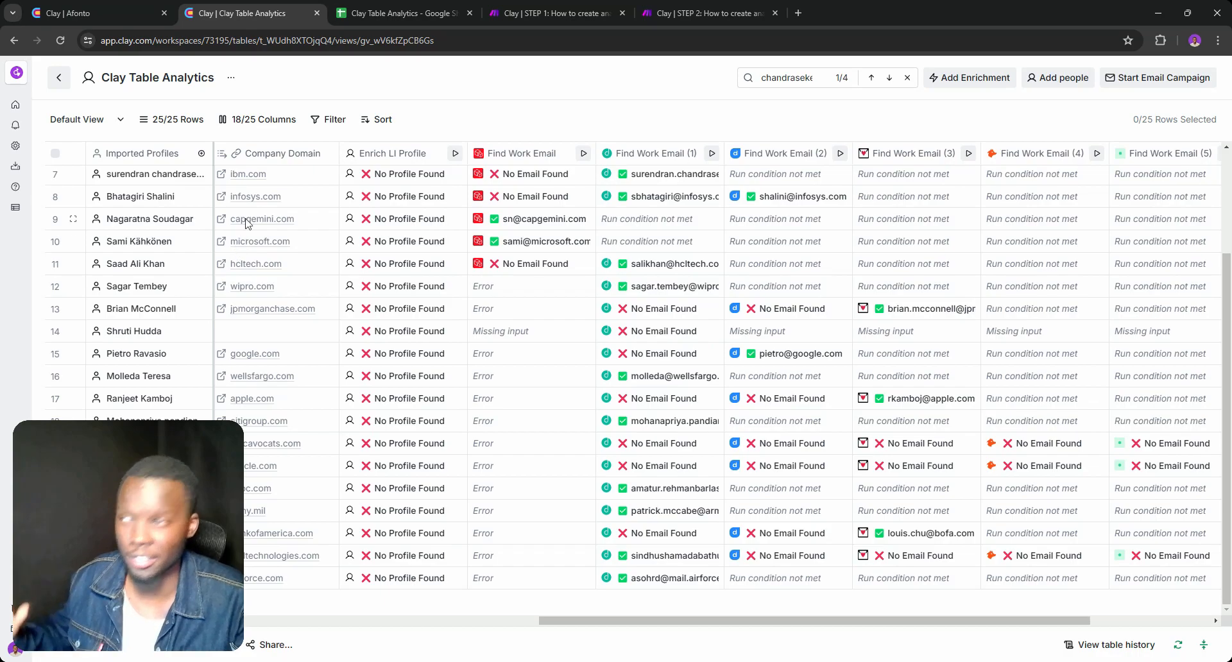
left_click(663, 7)
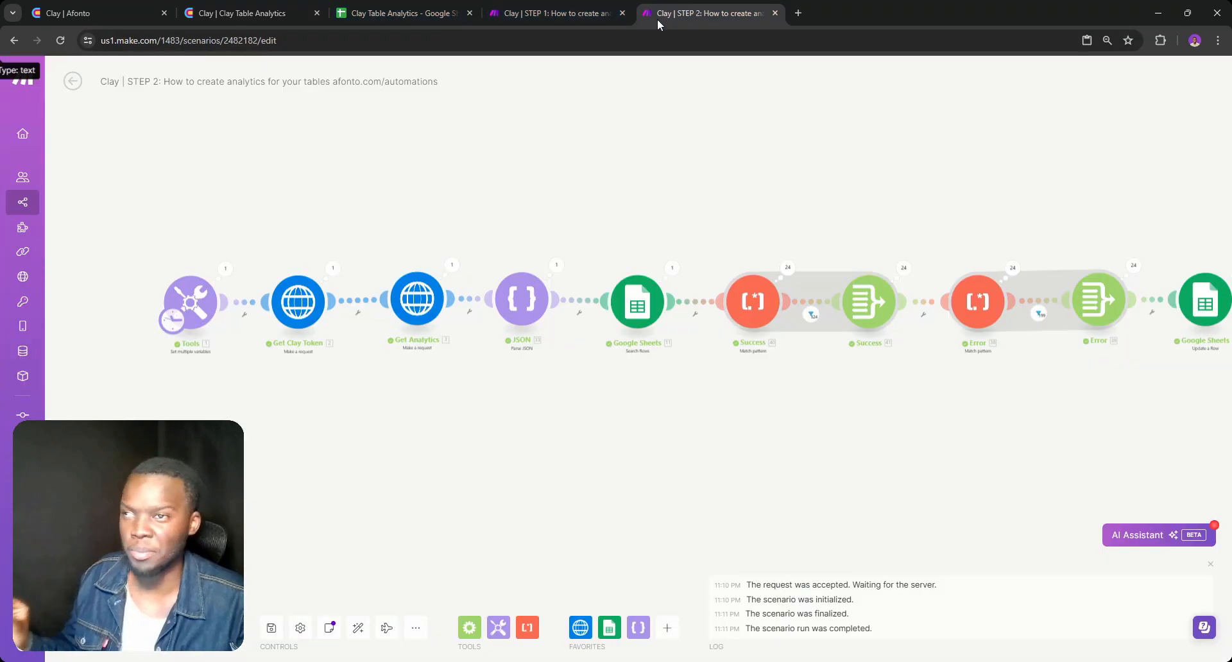
left_click_drag(651, 234, 600, 221)
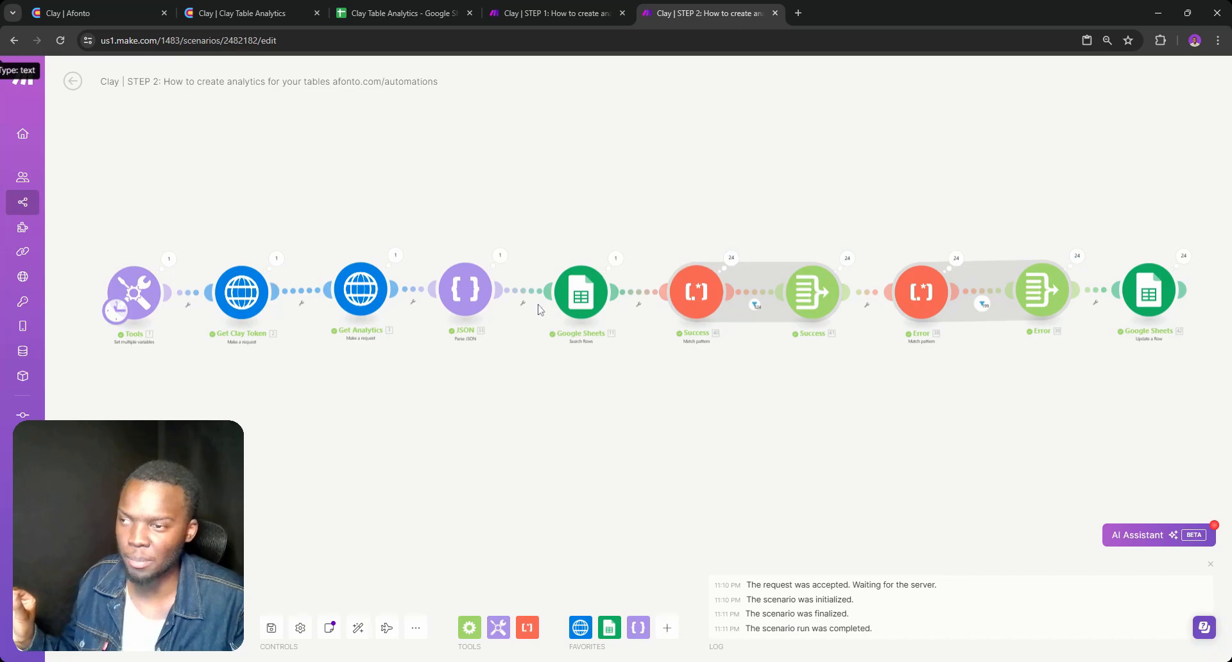
Recheck the Get Analytics request settings and the Data field in its run output
left_click(350, 299)
scroll(505, 439, "down", 1)
left_click(337, 381)
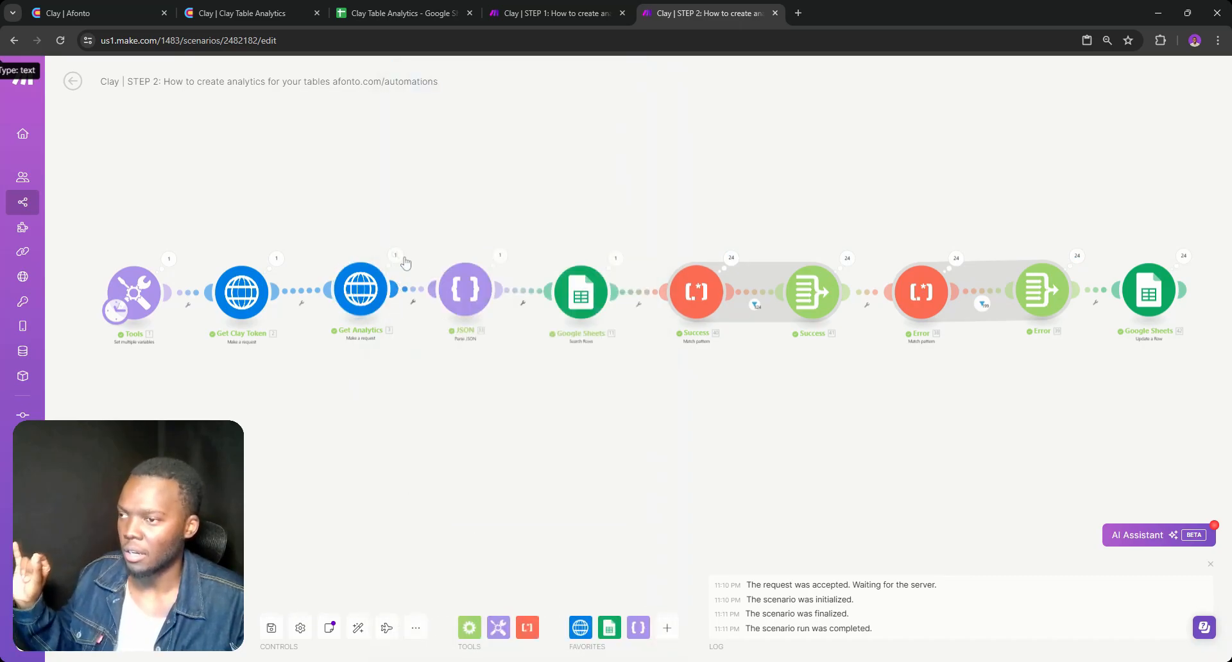
left_click(397, 257)
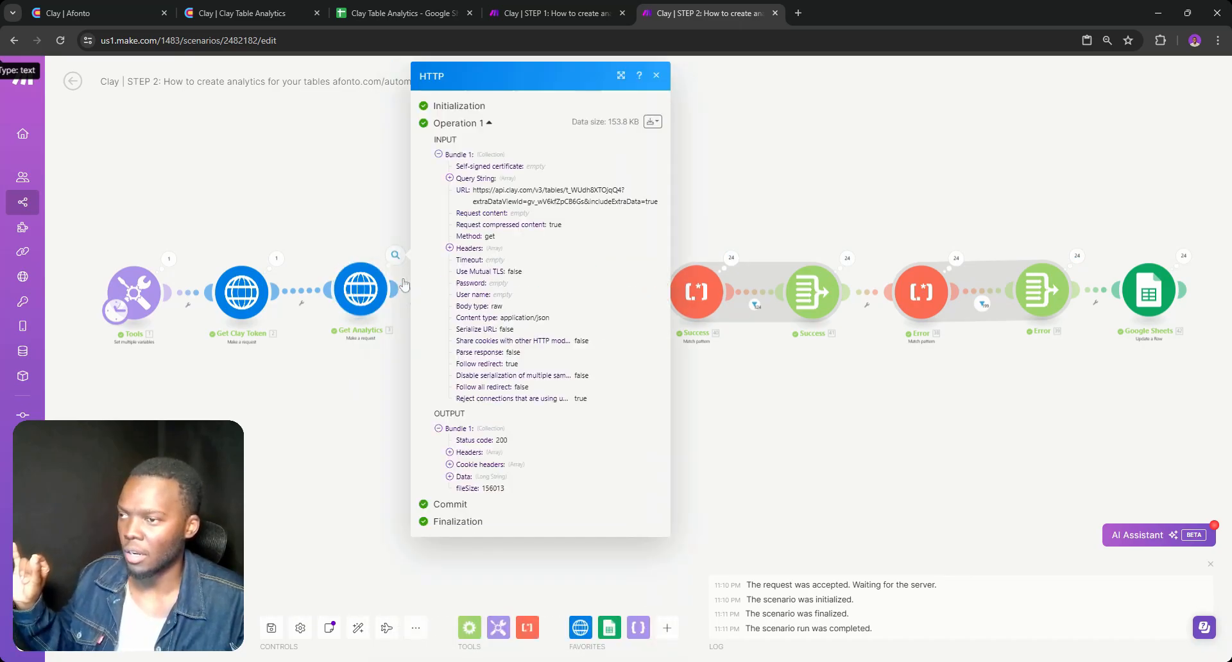
left_click(449, 476)
left_click(372, 431)
left_click(371, 426)
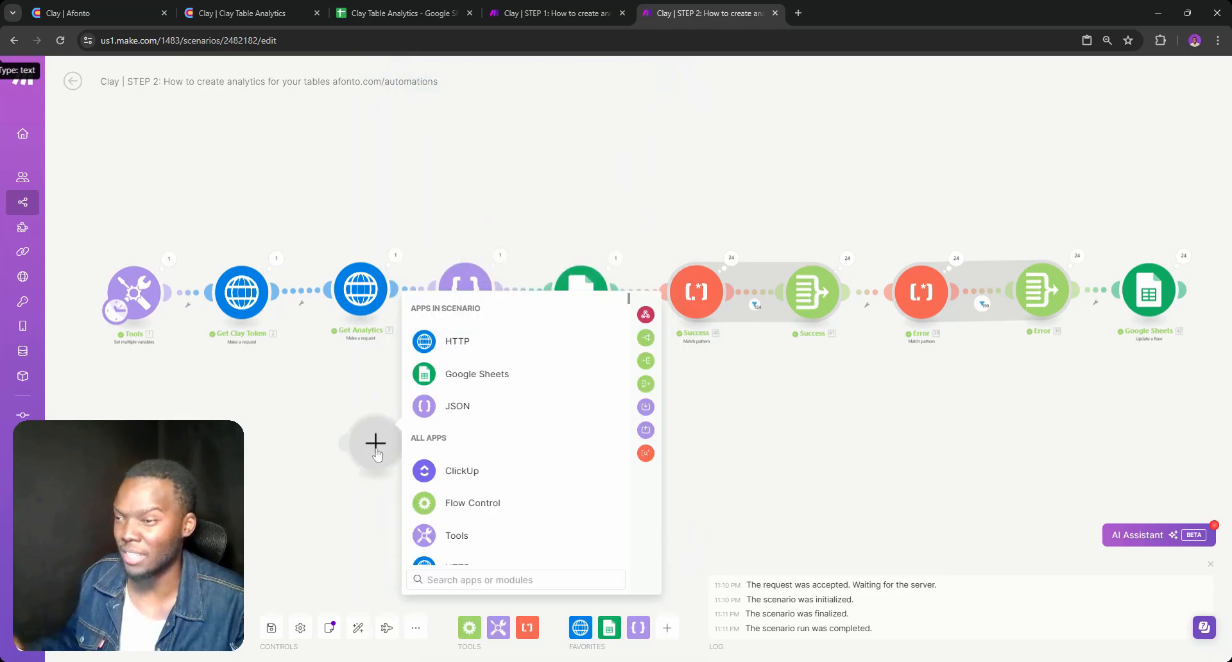
left_click(388, 486)
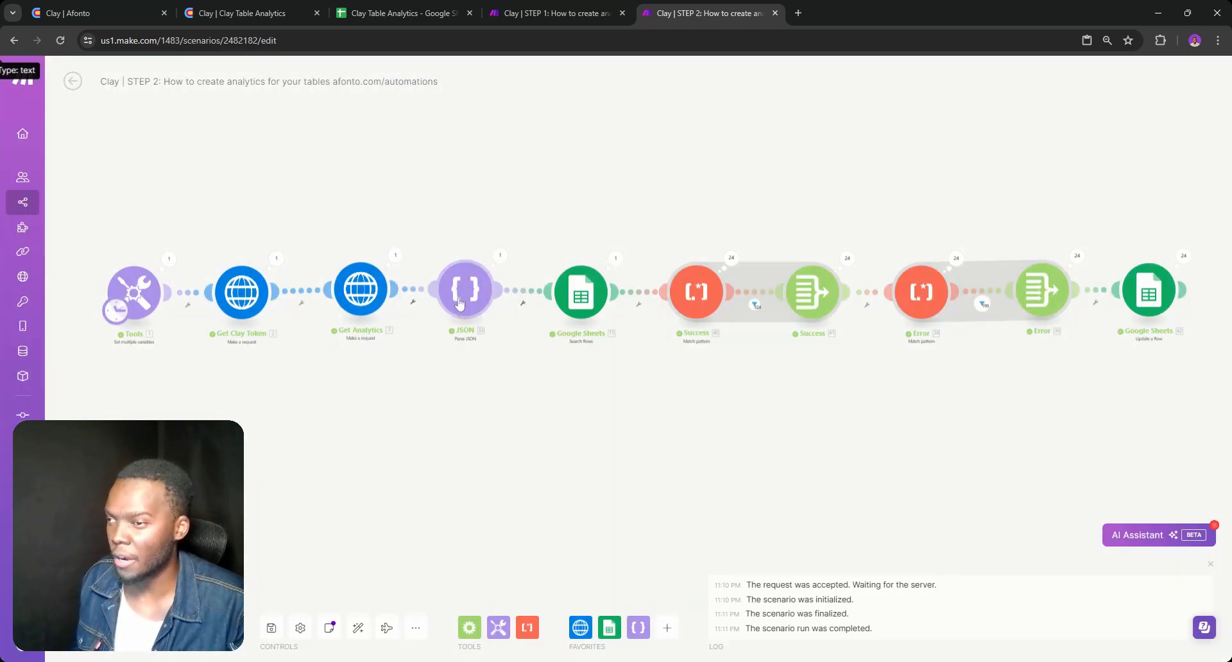
Check the Parse JSON module's JSON string mapping and expand extraData and initialRecords in its run output
left_click(459, 304)
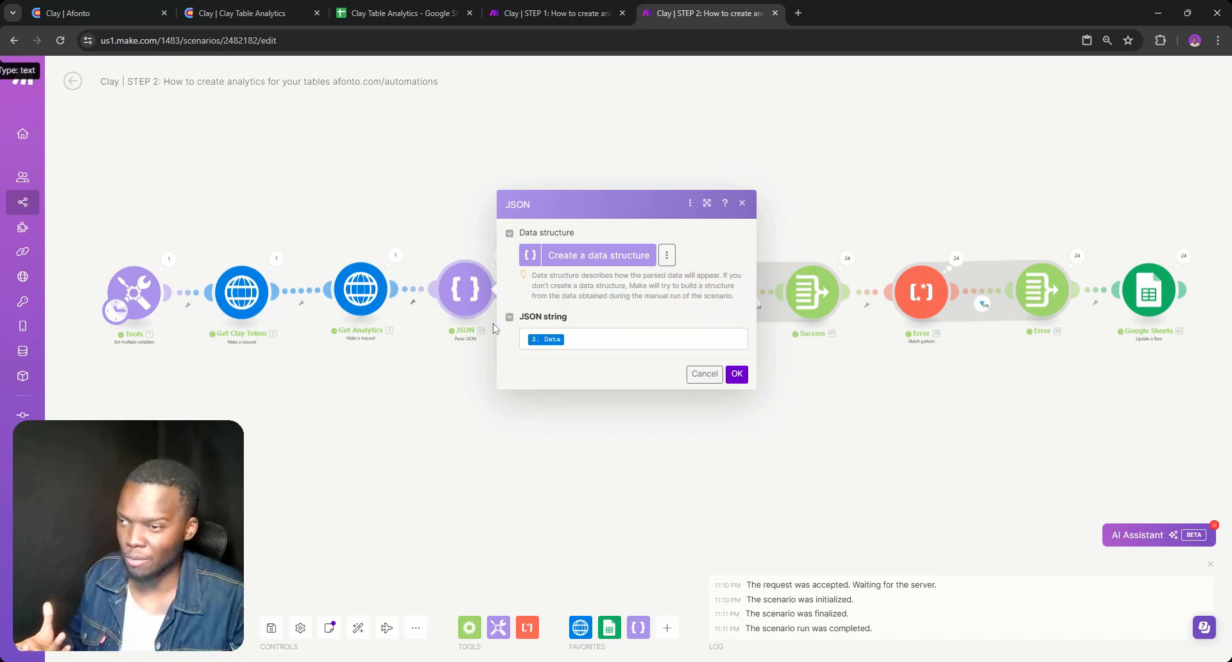
left_click(457, 342)
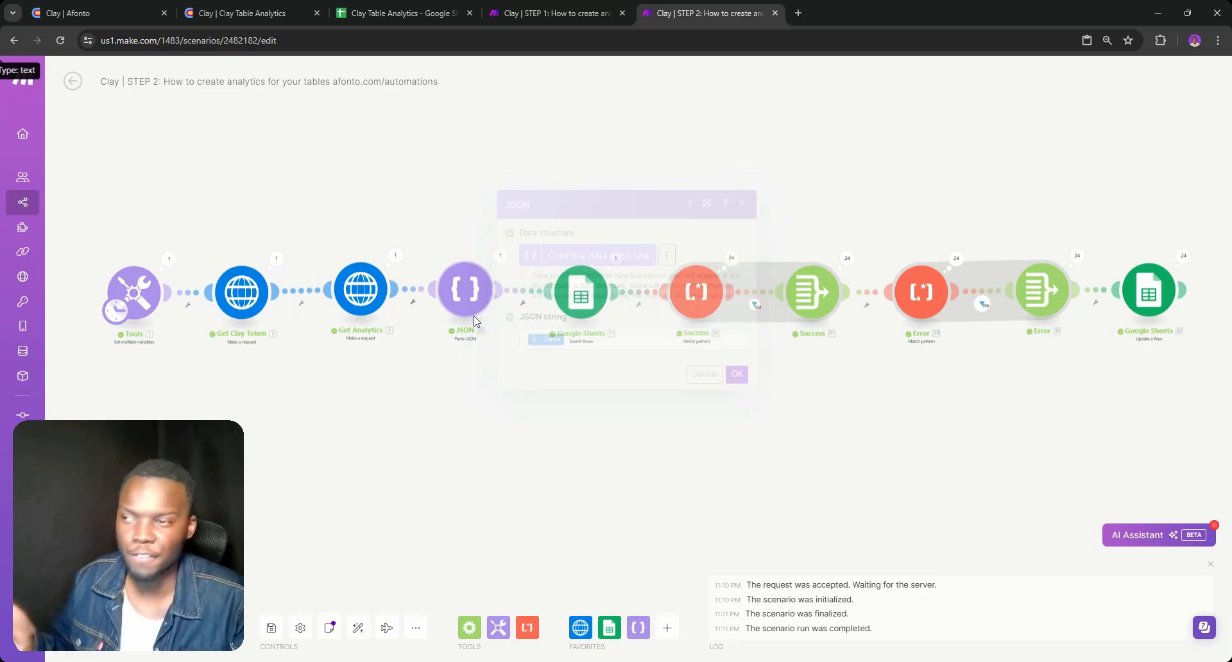
left_click(499, 256)
left_click(554, 310)
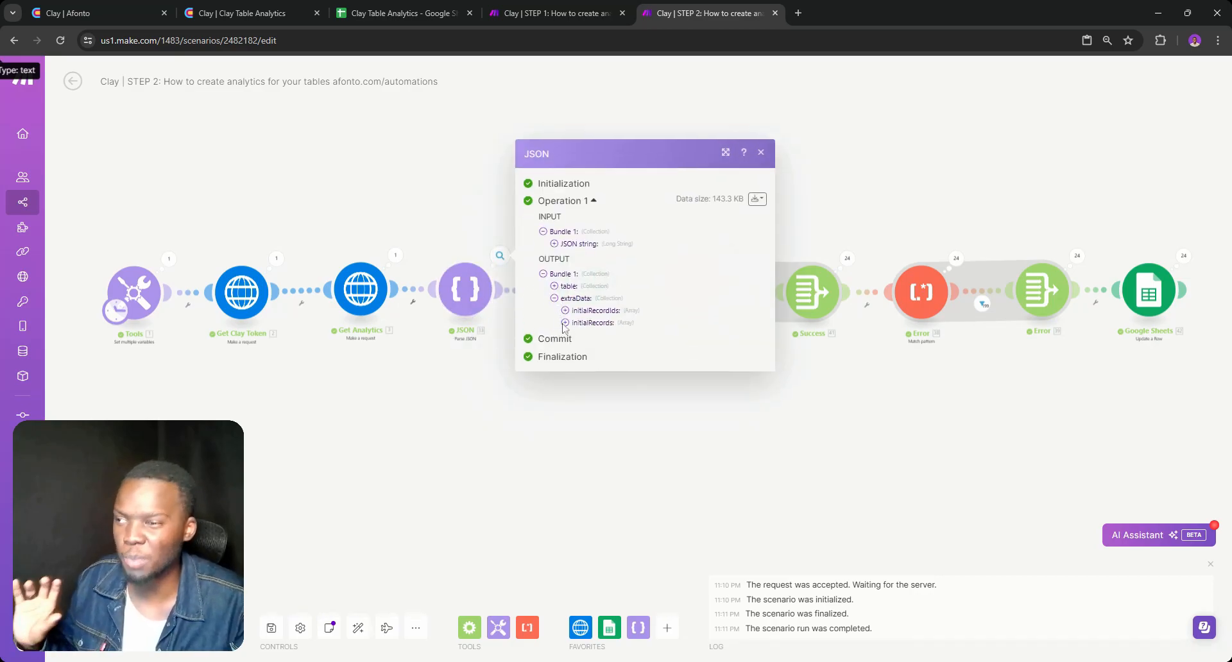
left_click(565, 334)
double_click(519, 343)
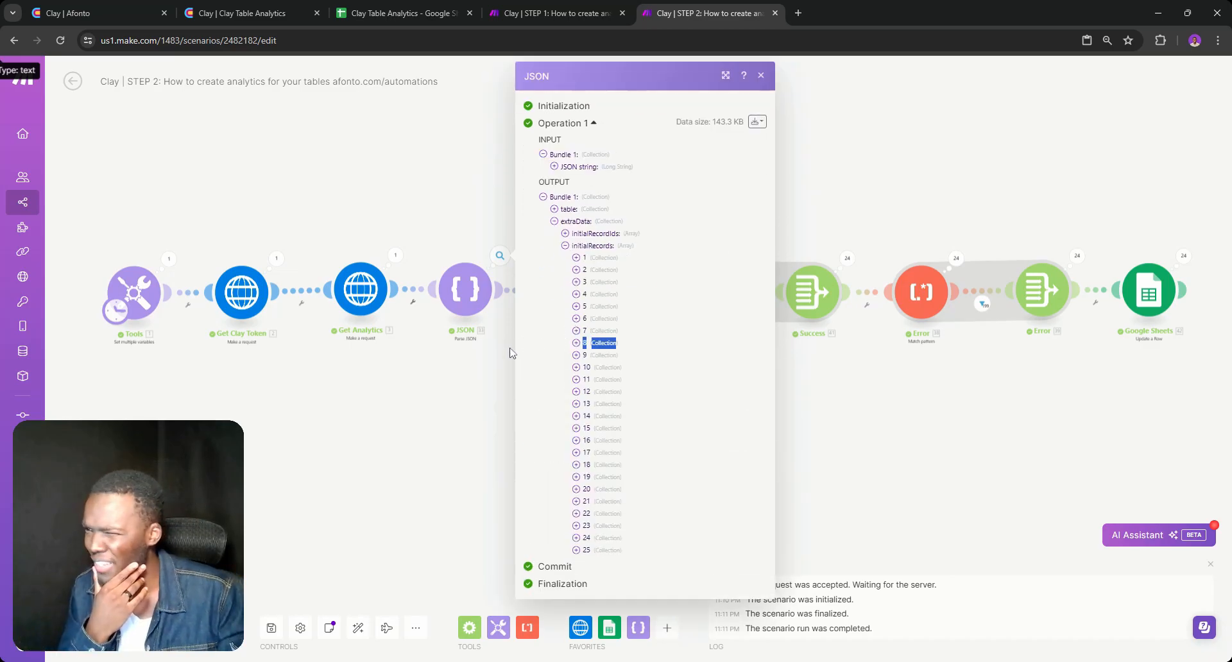
left_click(511, 352)
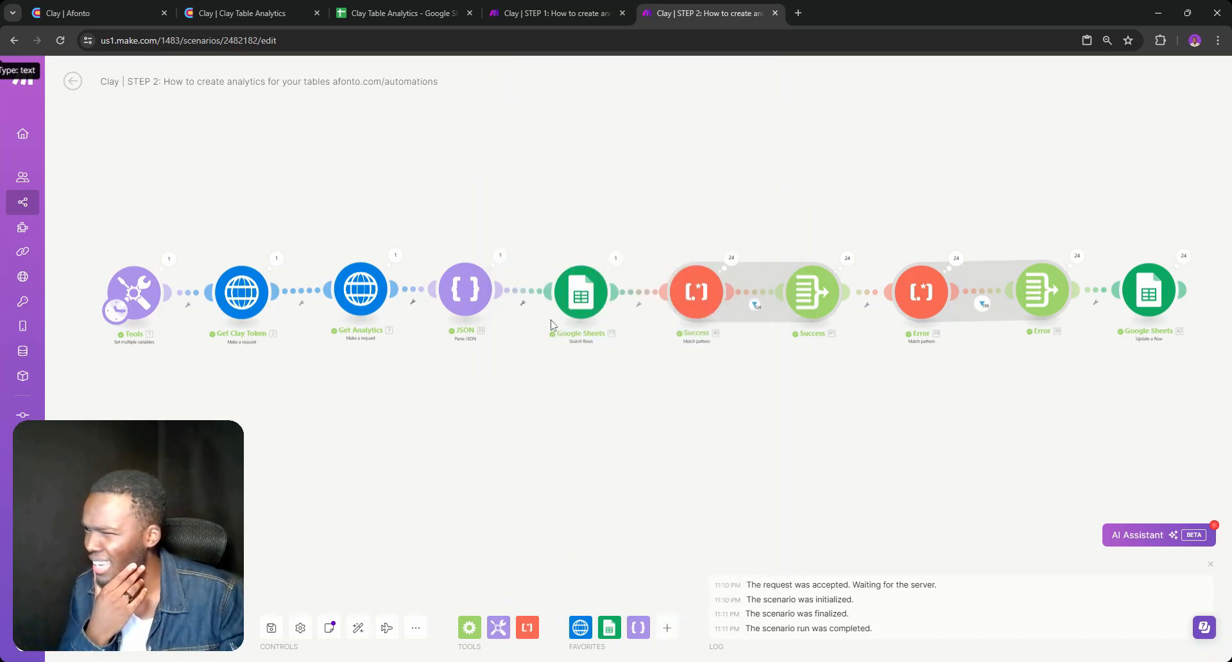
Move the JSON module out of the flow, above it, and connect Get Analytics directly to the Google Sheets Search Rows module
right_click(475, 296)
left_click(453, 367)
right_click(423, 281)
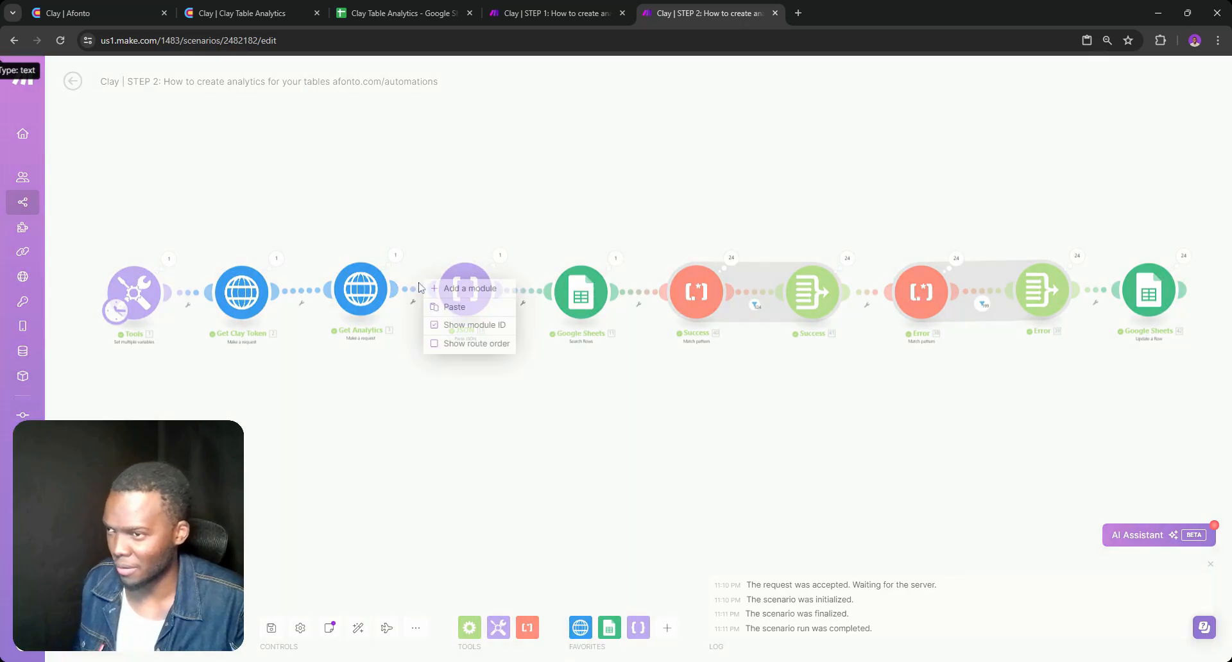
left_click(413, 315)
right_click(411, 296)
left_click(437, 329)
left_click_drag(465, 292, 459, 202)
right_click(503, 233)
left_click(526, 260)
left_click_drag(548, 293, 398, 297)
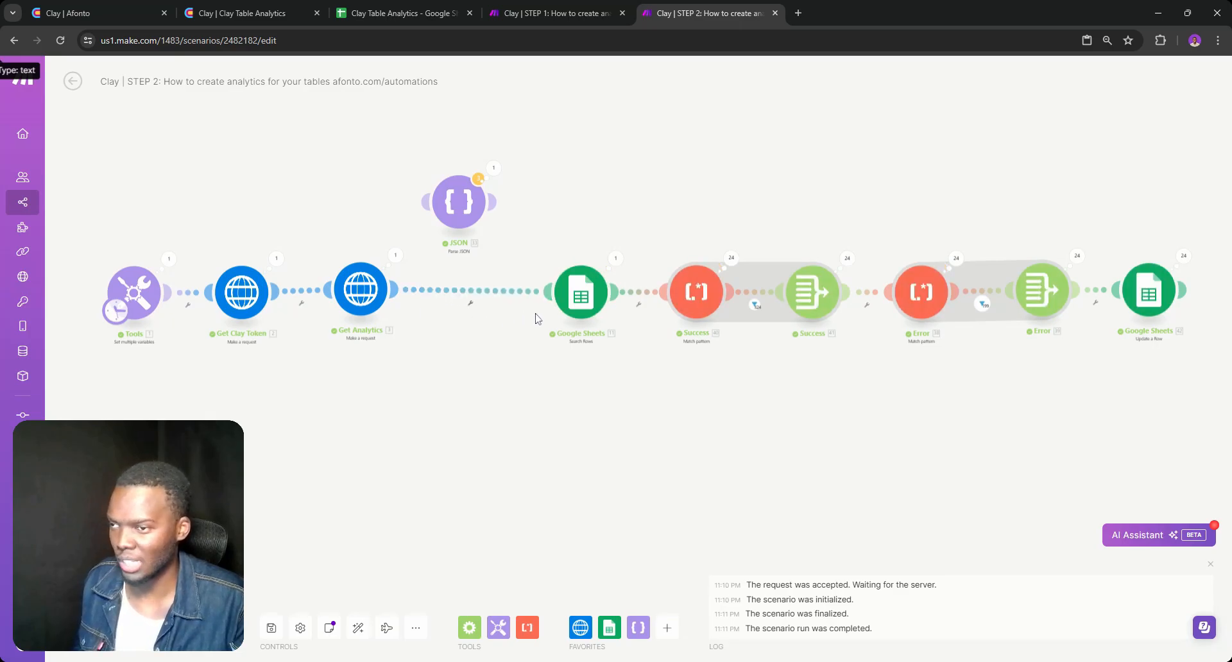
Check the Search Rows module's sheet and filter settings, and switch to Google Sheets to view Sheet1
left_click(569, 286)
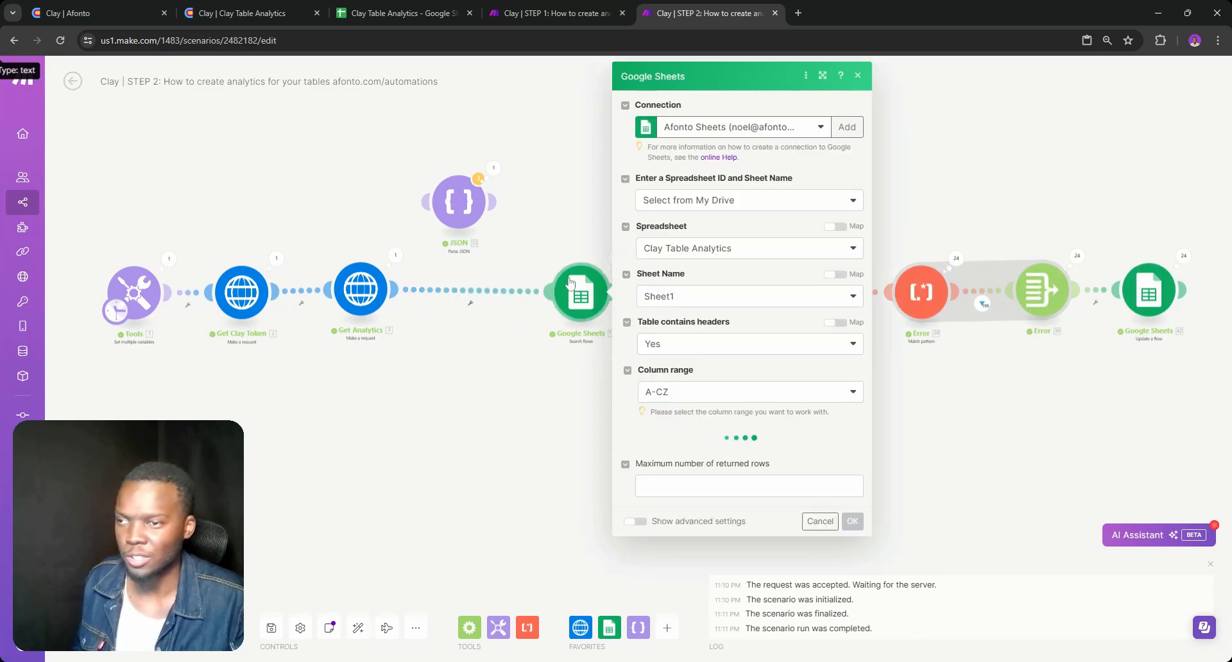
scroll(692, 257, "down", 1)
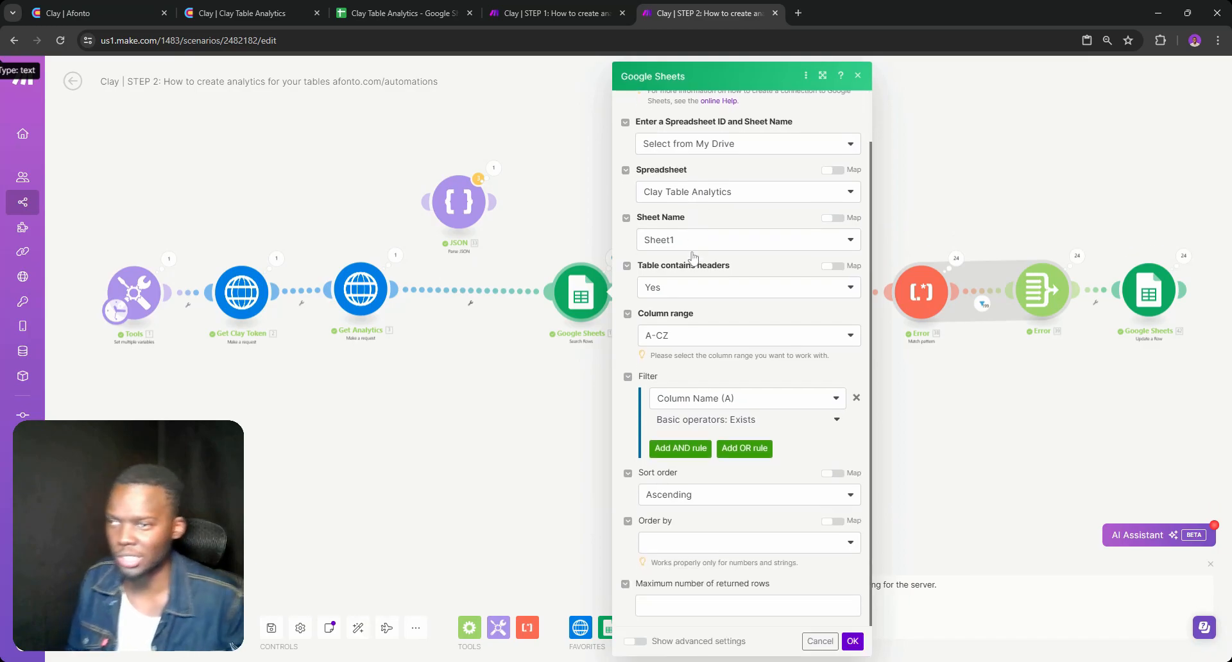
left_click(398, 13)
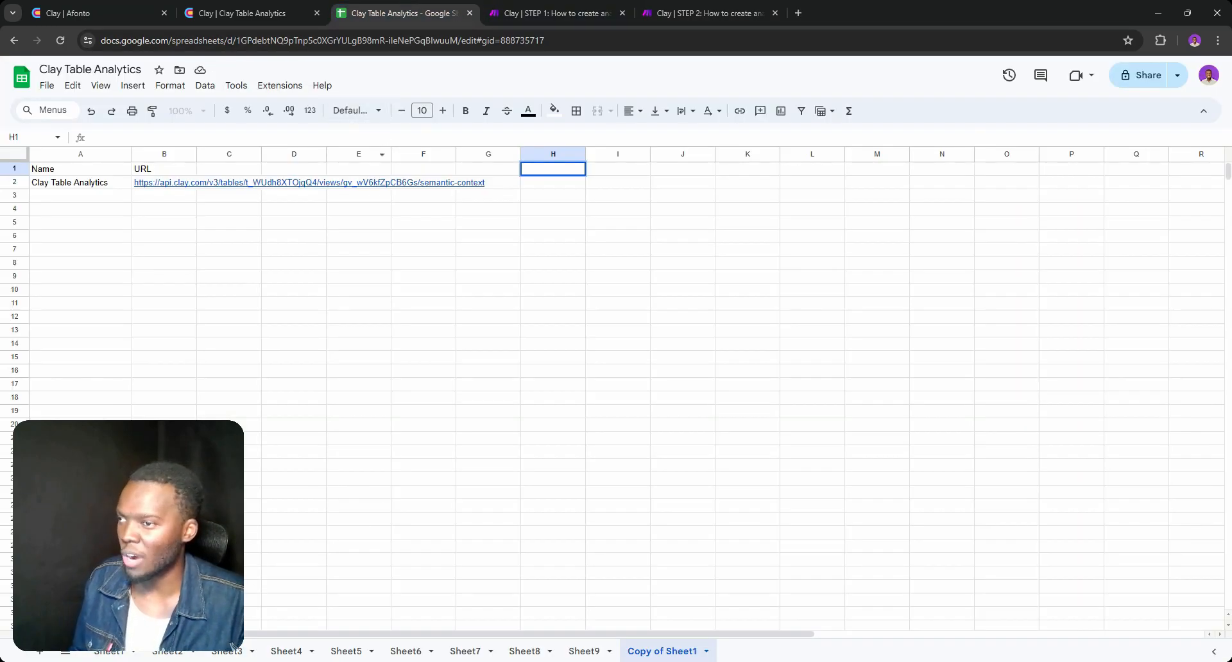
left_click(106, 651)
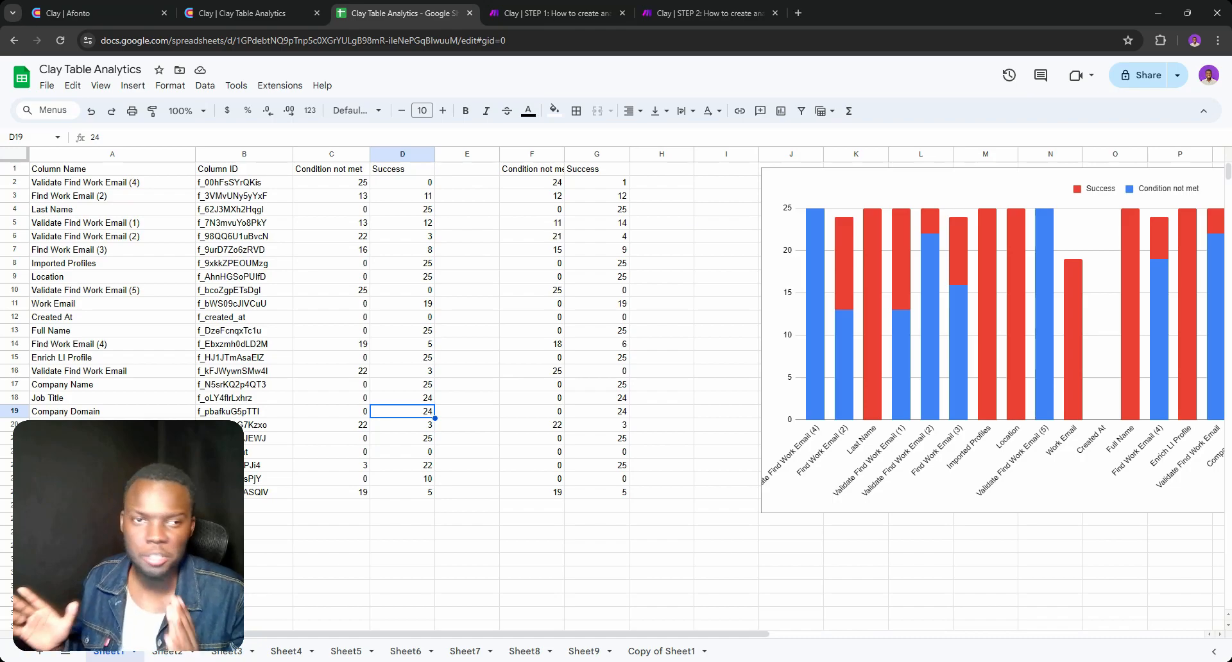
Return to the STEP 2 scenario and examine the column names and IDs in the Search Rows output bundles
left_click(644, 13)
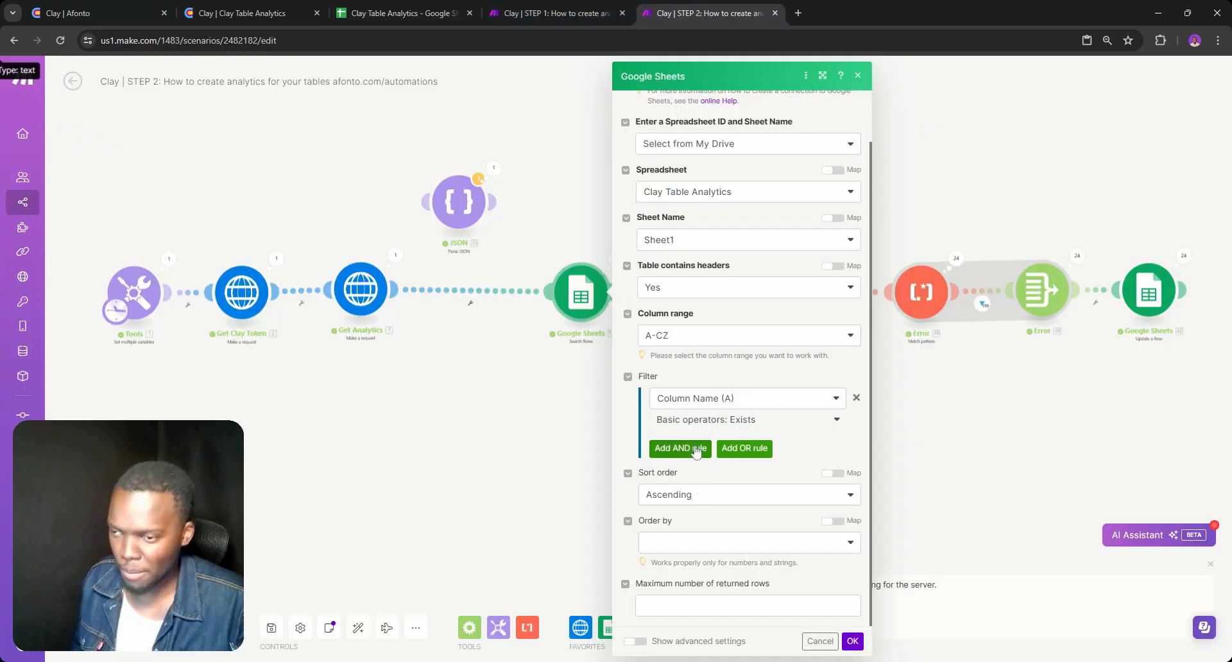
left_click(566, 364)
left_click(616, 260)
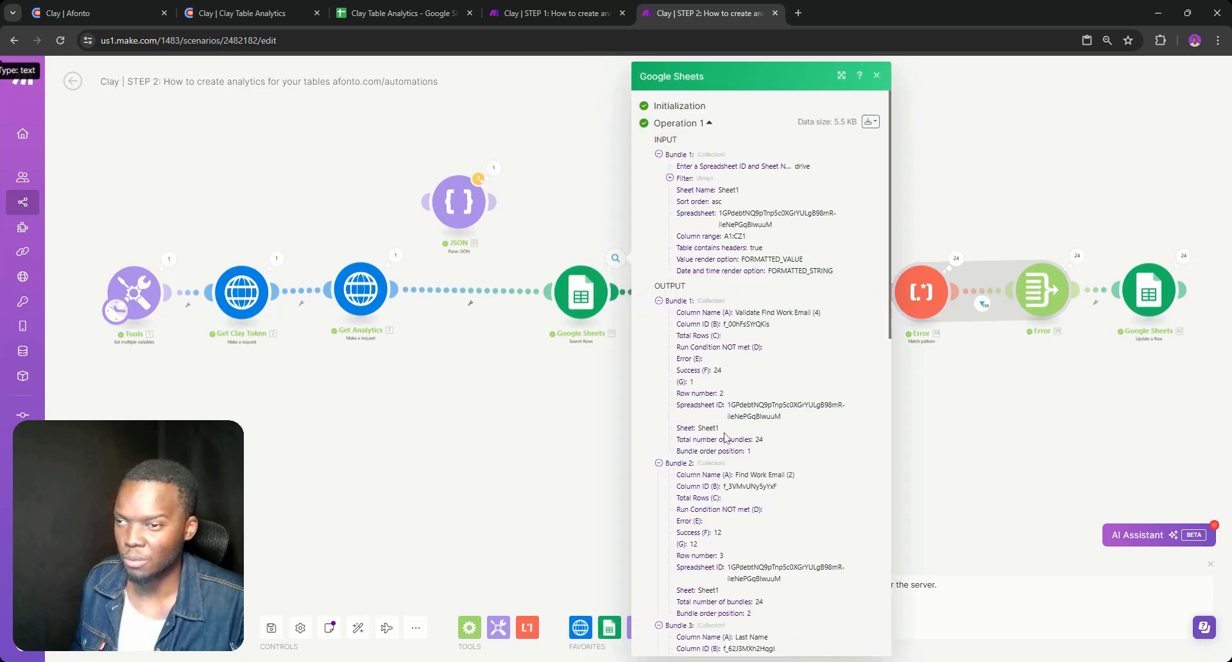
scroll(727, 437, "down", 5)
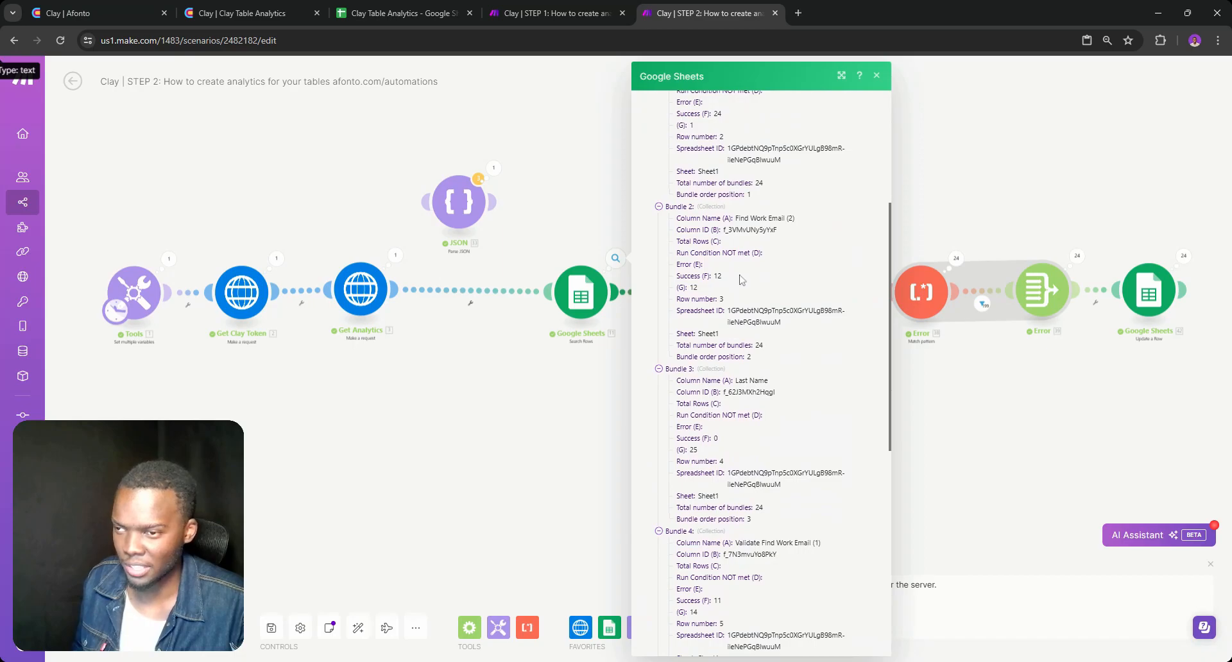
left_click(764, 219)
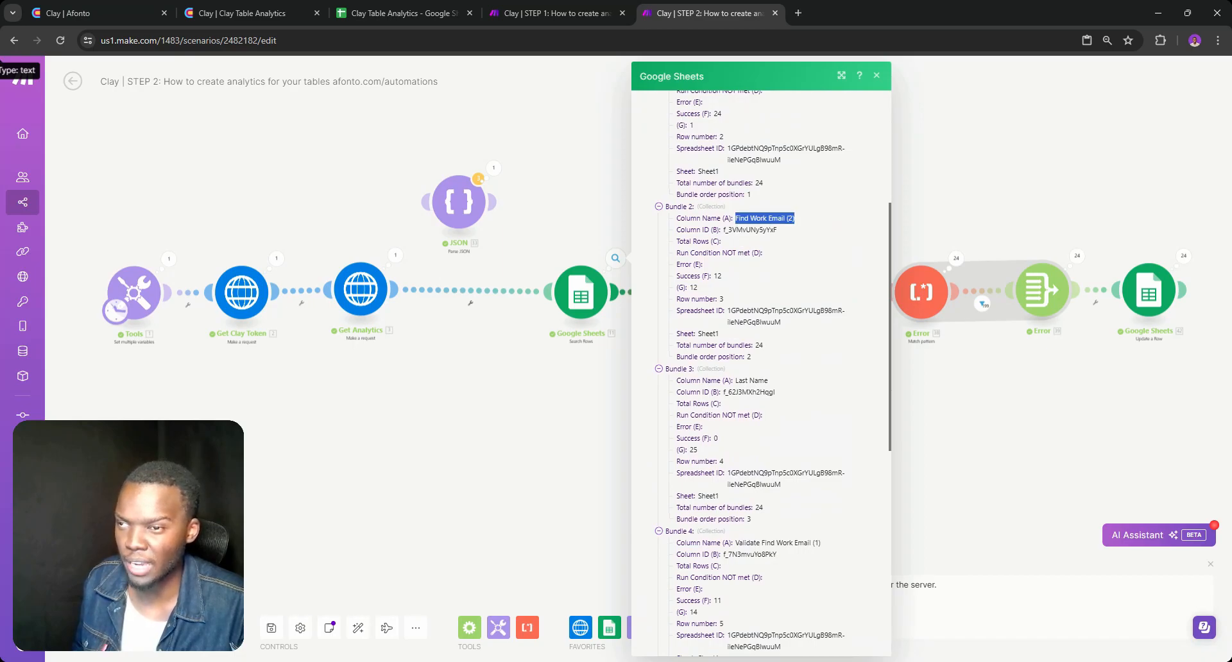
left_click(750, 230)
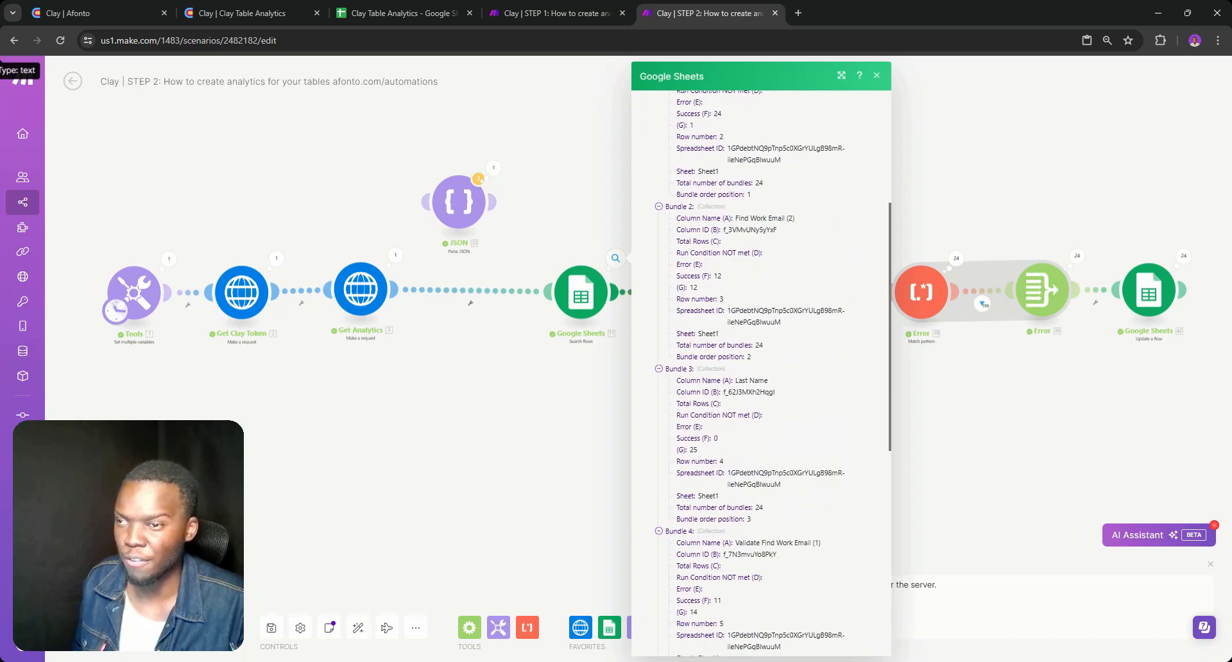
left_click(738, 392)
Switch to Google Sheets and check the Column ID values in column B of Sheet1
left_click(398, 12)
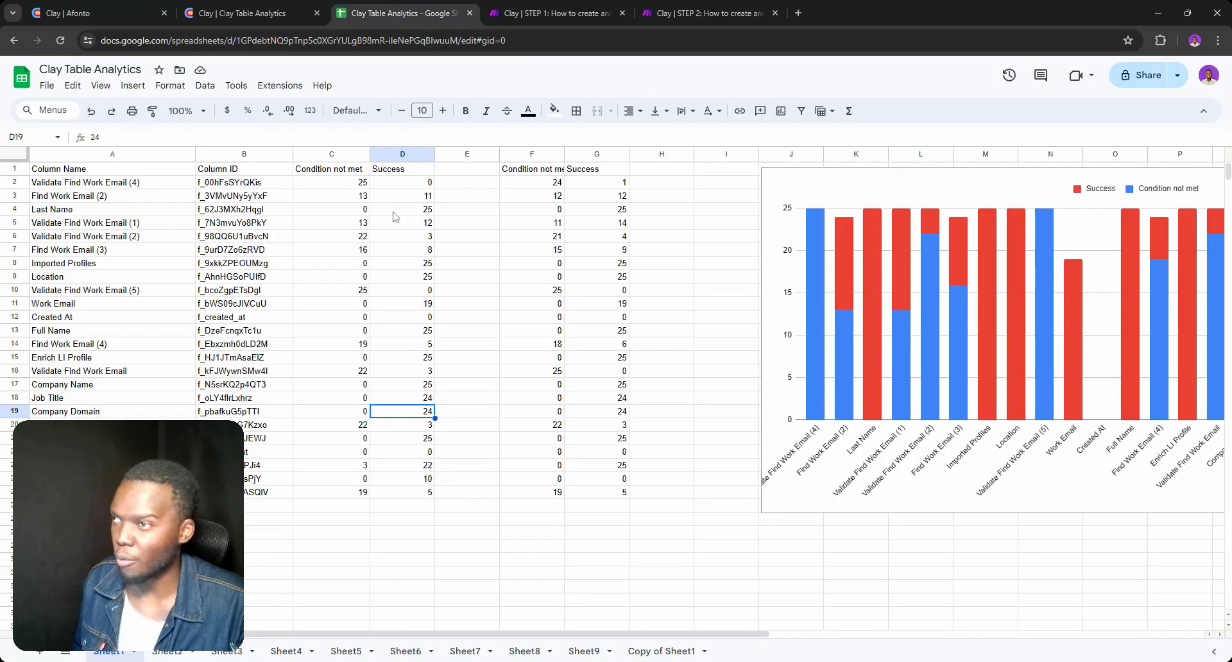
left_click(237, 209)
left_click(238, 236)
double_click(247, 277)
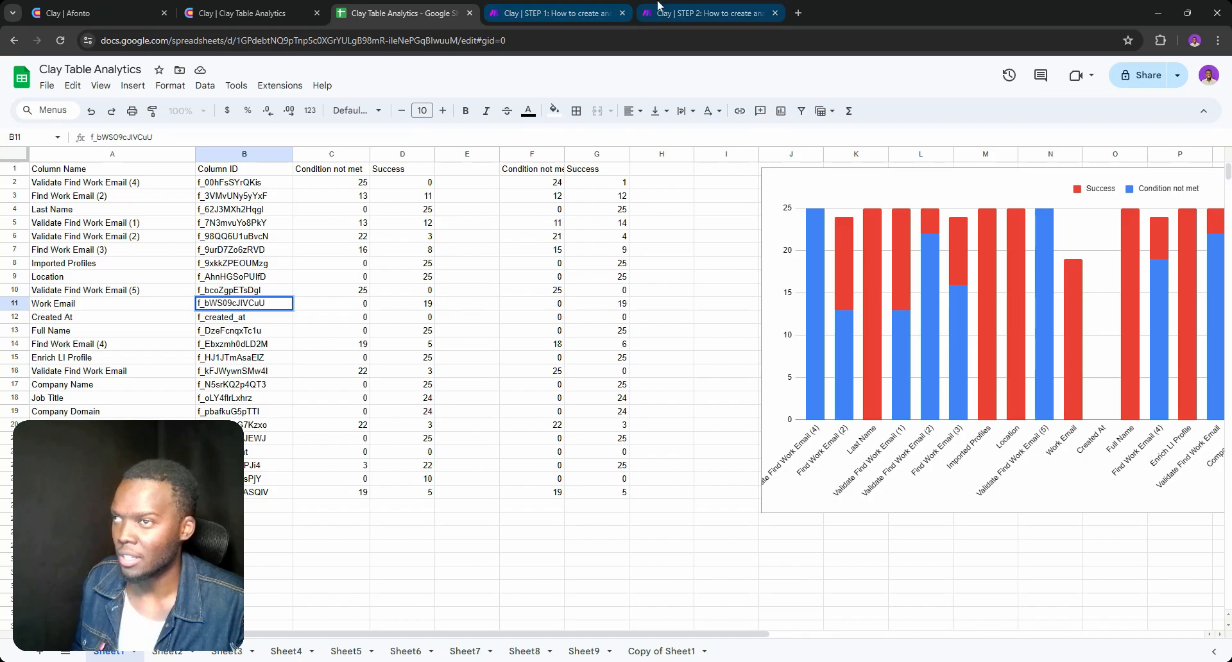
Switch to the STEP 2 scenario and move the Google Sheets Search Rows module closer to Get Analytics
left_click(667, 12)
left_click(608, 360)
right_click(600, 374)
left_click(614, 397)
left_click_drag(582, 298, 491, 297)
Check the regular expression patterns and match settings in the Success and Error Match pattern modules
right_click(713, 357)
left_click(737, 393)
left_click(697, 302)
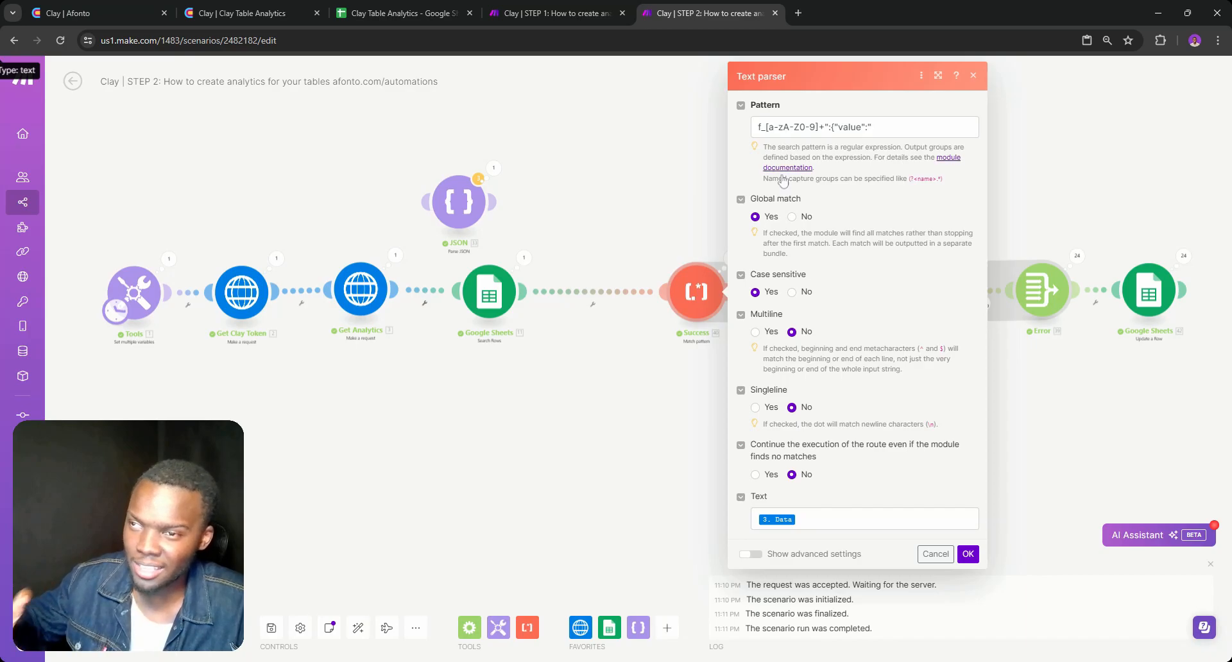
double_click(669, 199)
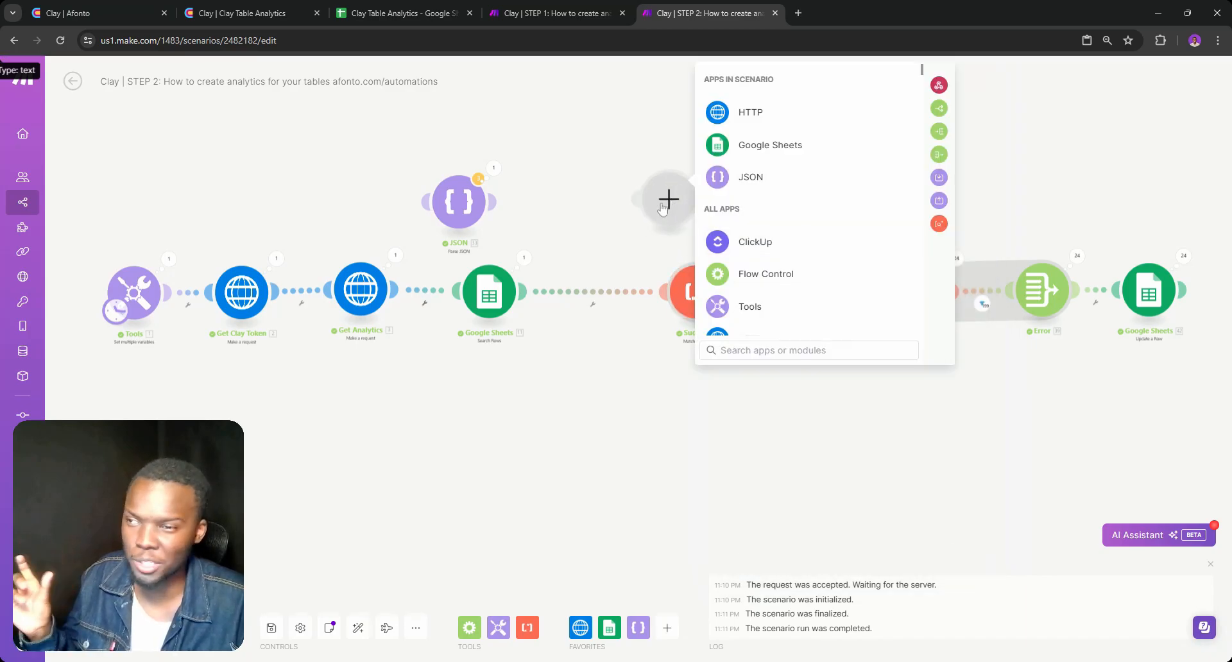
right_click(661, 206)
left_click(671, 237)
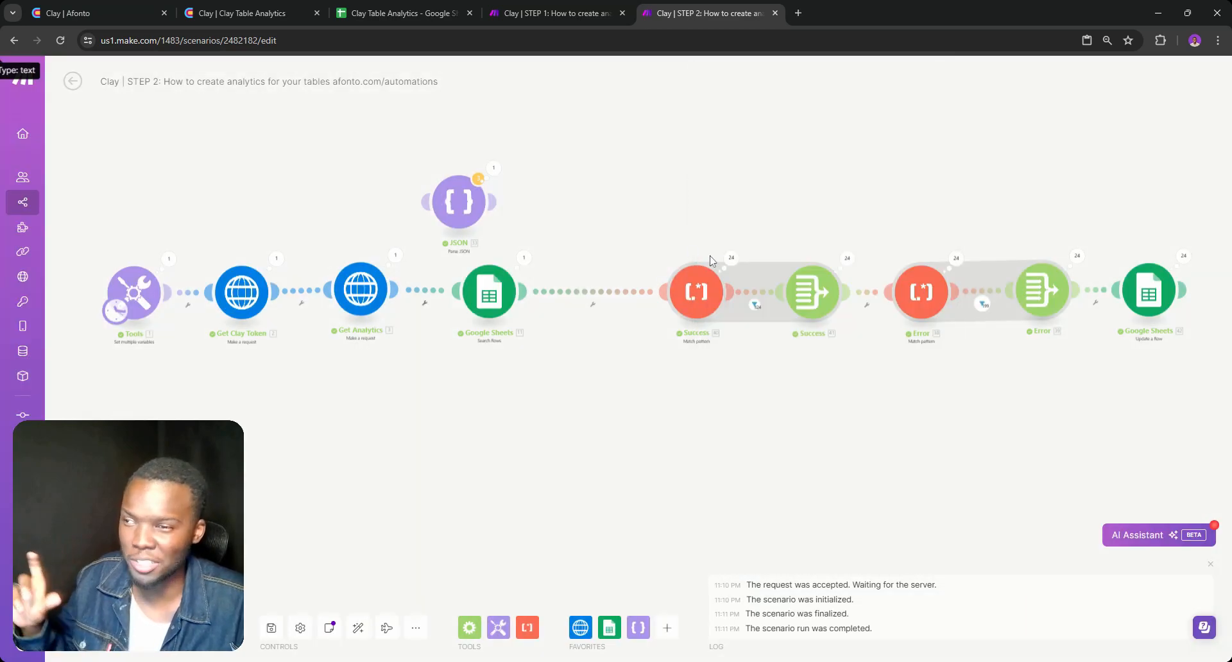
left_click(907, 286)
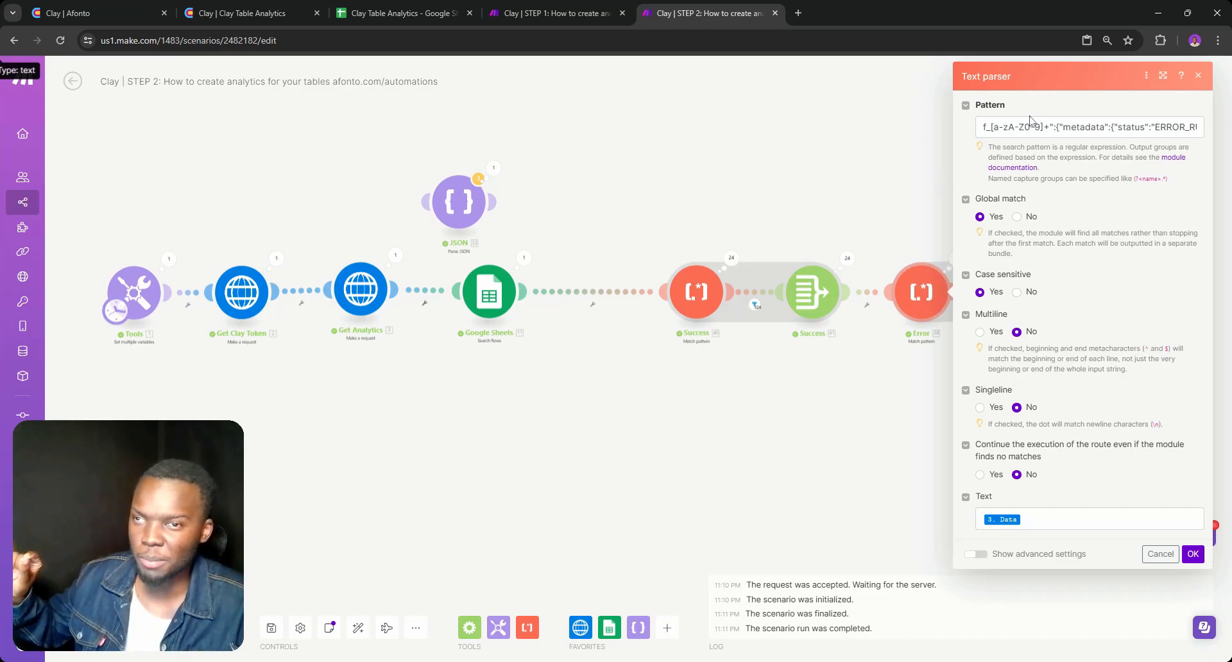
Copy the word metadata from the Error module's pattern and search for it in the Get Analytics output data
triple_click(1008, 127)
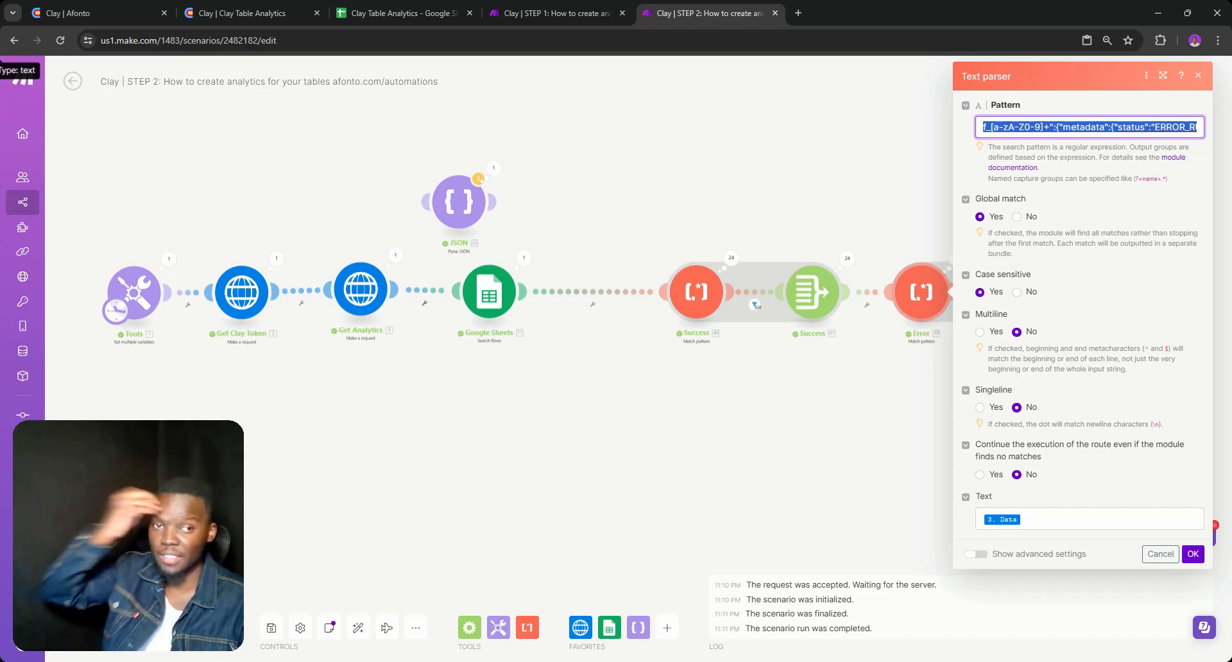
left_click(1041, 127)
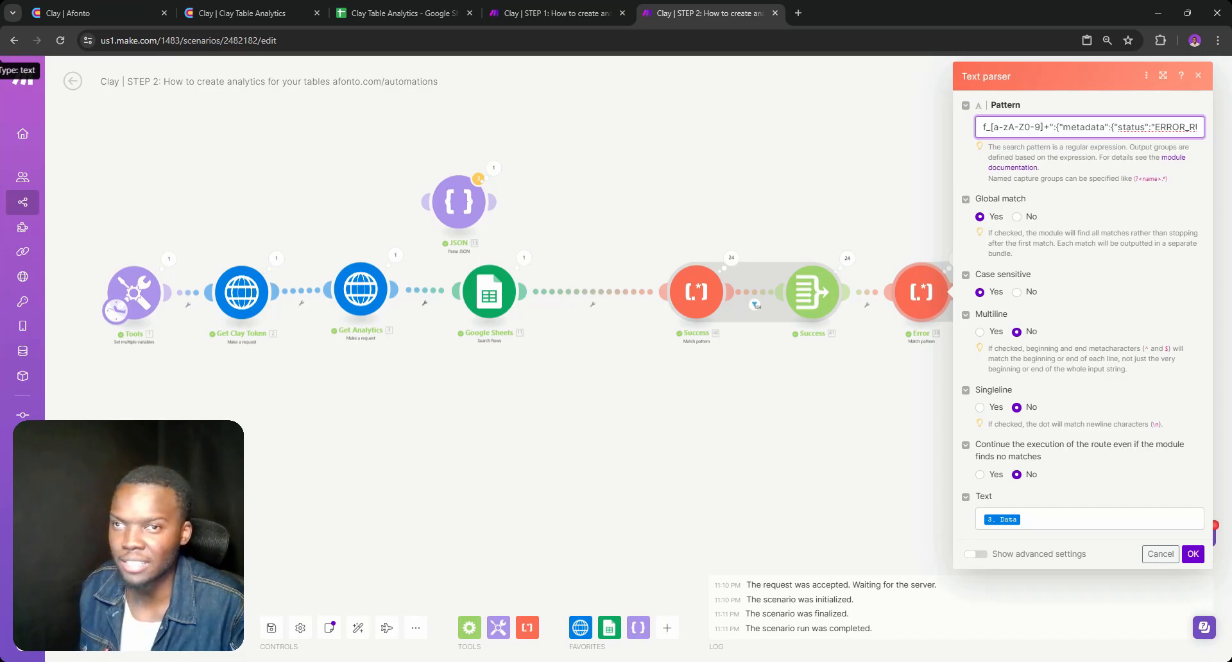
double_click(1084, 127)
key("ctrl+c")
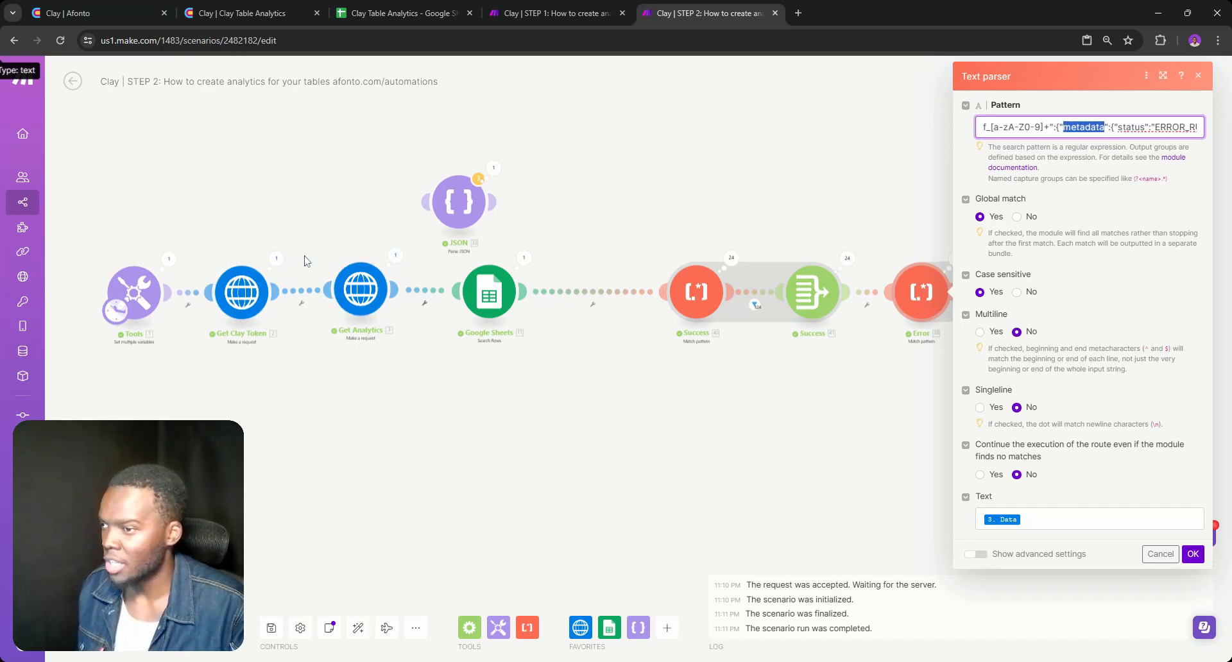
left_click(395, 254)
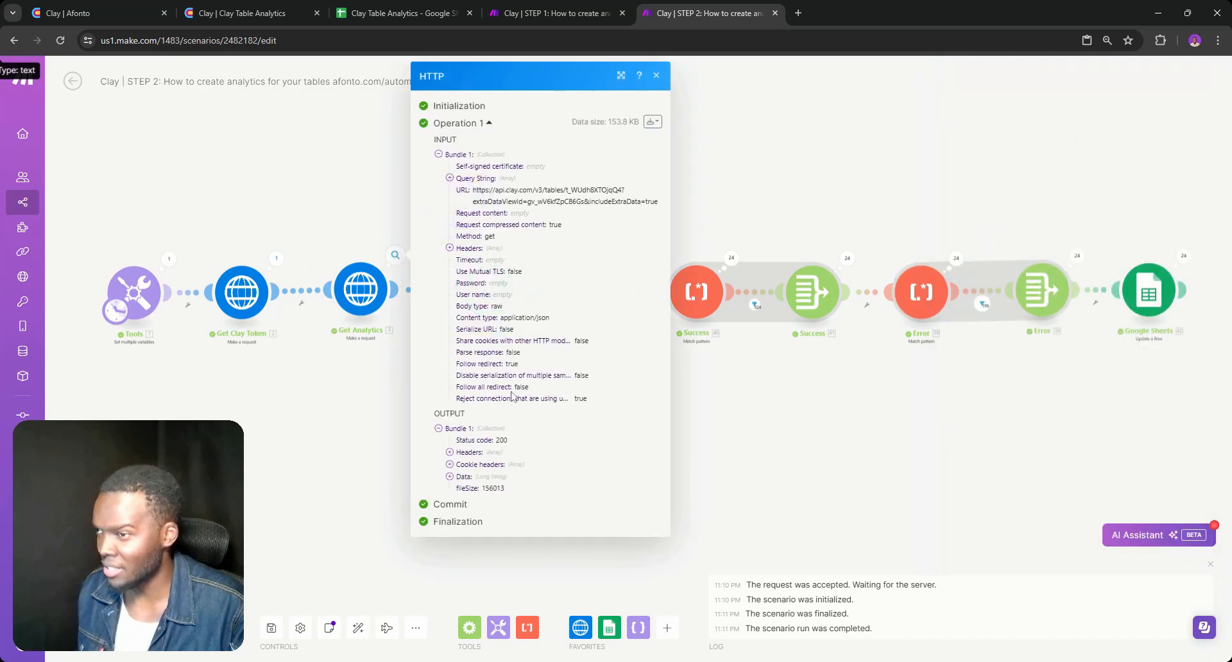
left_click(450, 476)
scroll(523, 427, "down", 2)
key("ctrl+f")
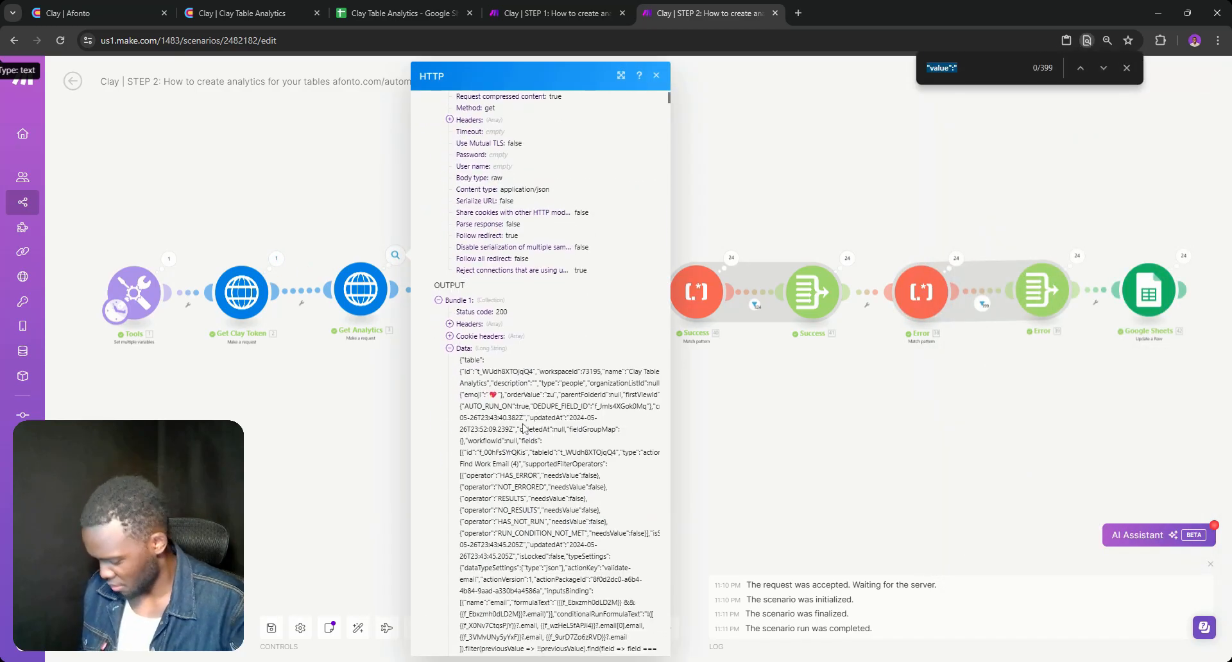
key("ctrl+v")
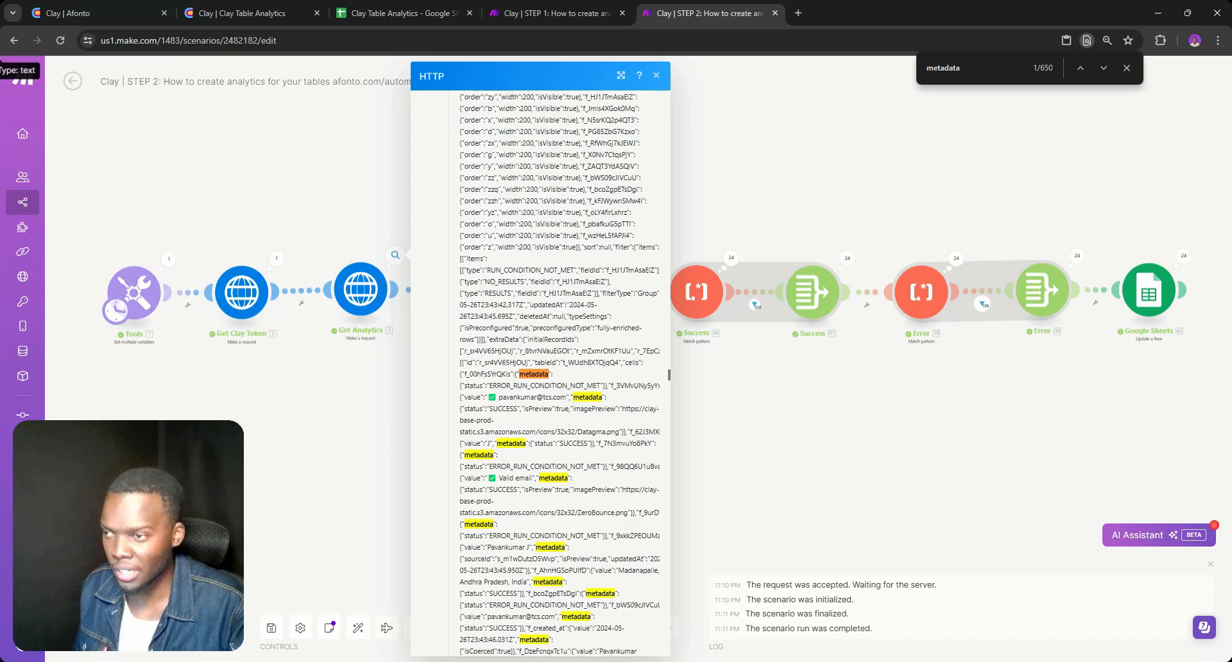
Go through the metadata matches in the Get Analytics output and examine the status entries that follow them
left_click(1103, 68)
left_click(1104, 68)
left_click(1103, 68)
left_click(1103, 68)
left_click(1103, 68)
left_click(1103, 68)
left_click(1103, 68)
left_click(1103, 68)
left_click(1104, 68)
left_click(1104, 68)
left_click(1103, 68)
left_click(1104, 68)
left_click(1103, 68)
left_click(1103, 68)
left_click(1103, 68)
left_click(1103, 68)
double_click(1103, 68)
left_click(1103, 68)
double_click(1103, 68)
left_click(1103, 68)
double_click(1103, 68)
left_click(1103, 68)
double_click(1103, 68)
double_click(1104, 68)
left_click(1103, 68)
double_click(1103, 68)
double_click(1103, 68)
left_click(1103, 68)
left_click(1103, 68)
double_click(1104, 68)
left_click(1103, 68)
double_click(1103, 68)
double_click(1103, 68)
double_click(1103, 68)
left_click(1104, 68)
left_click(1104, 68)
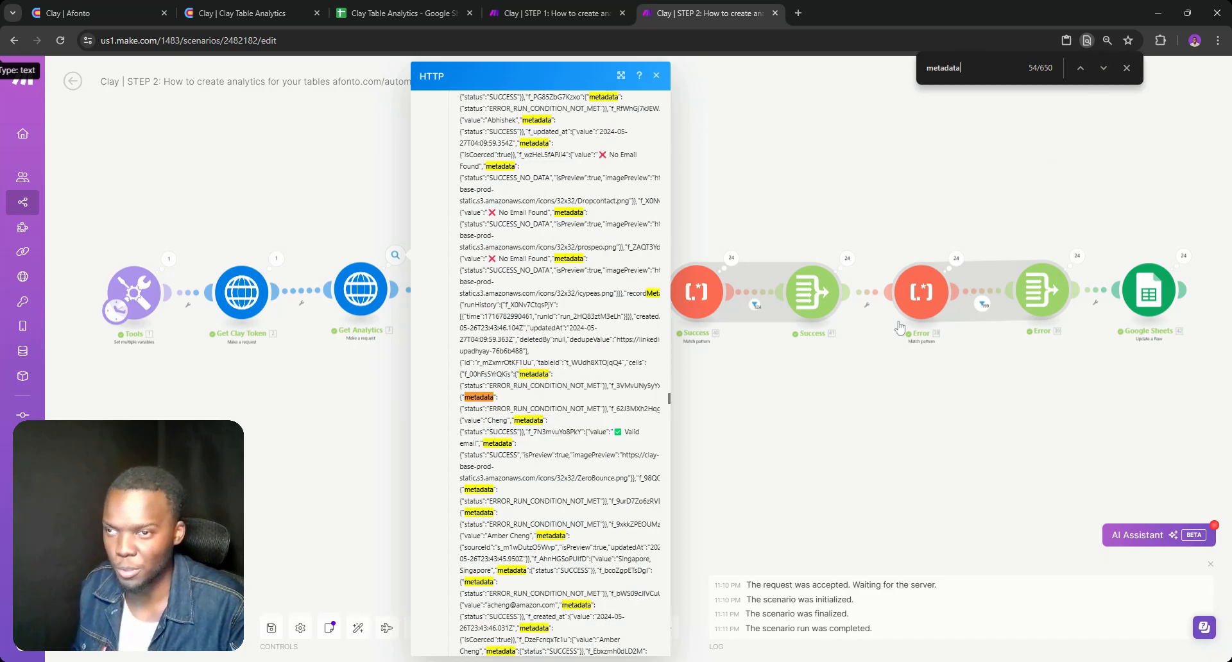
Check the Success module's pattern against the Find Work Email results in the Clay table, and return to the STEP 2 scenario
left_click(709, 291)
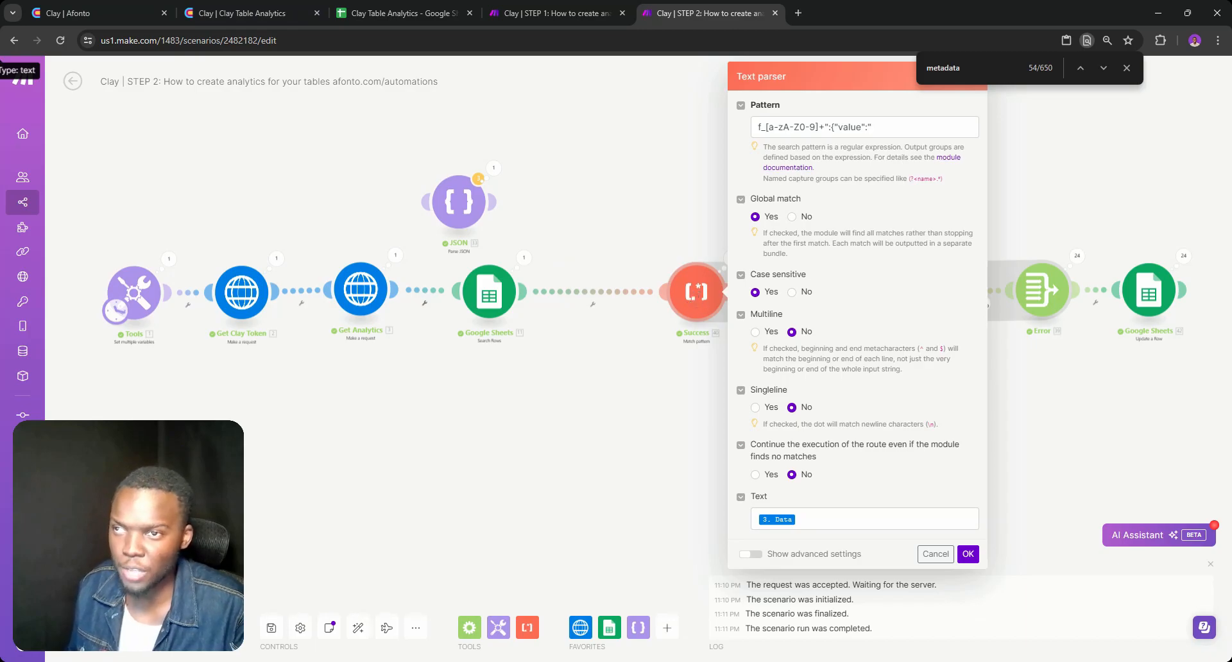
left_click(260, 14)
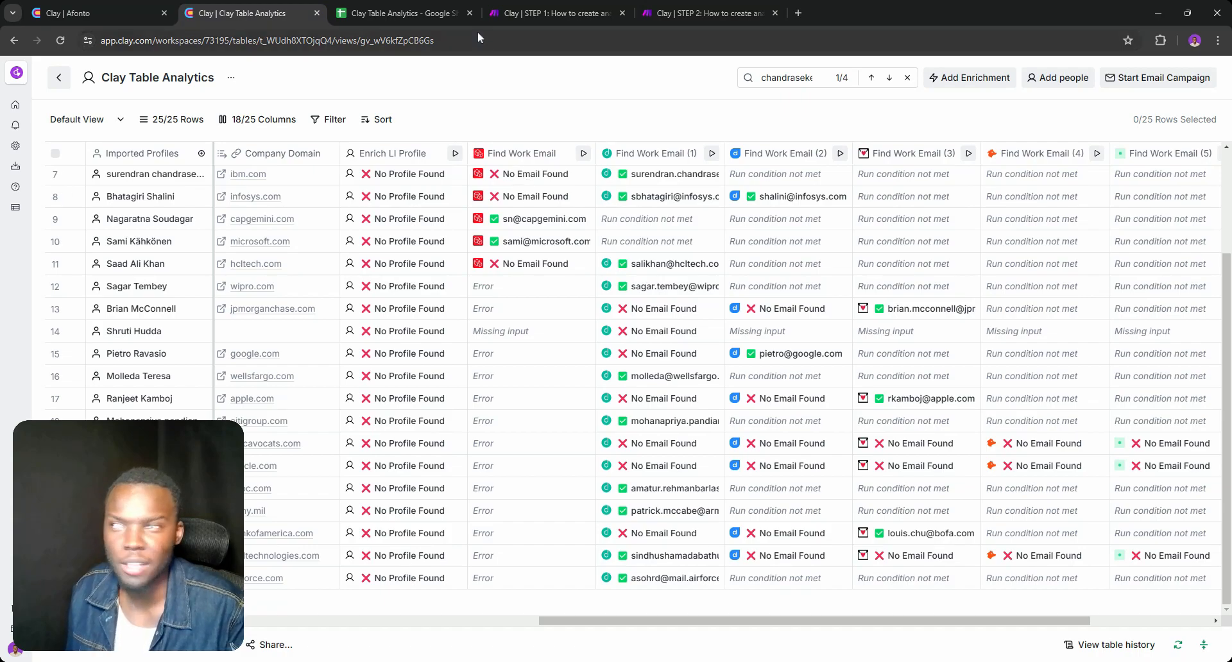
left_click(640, 10)
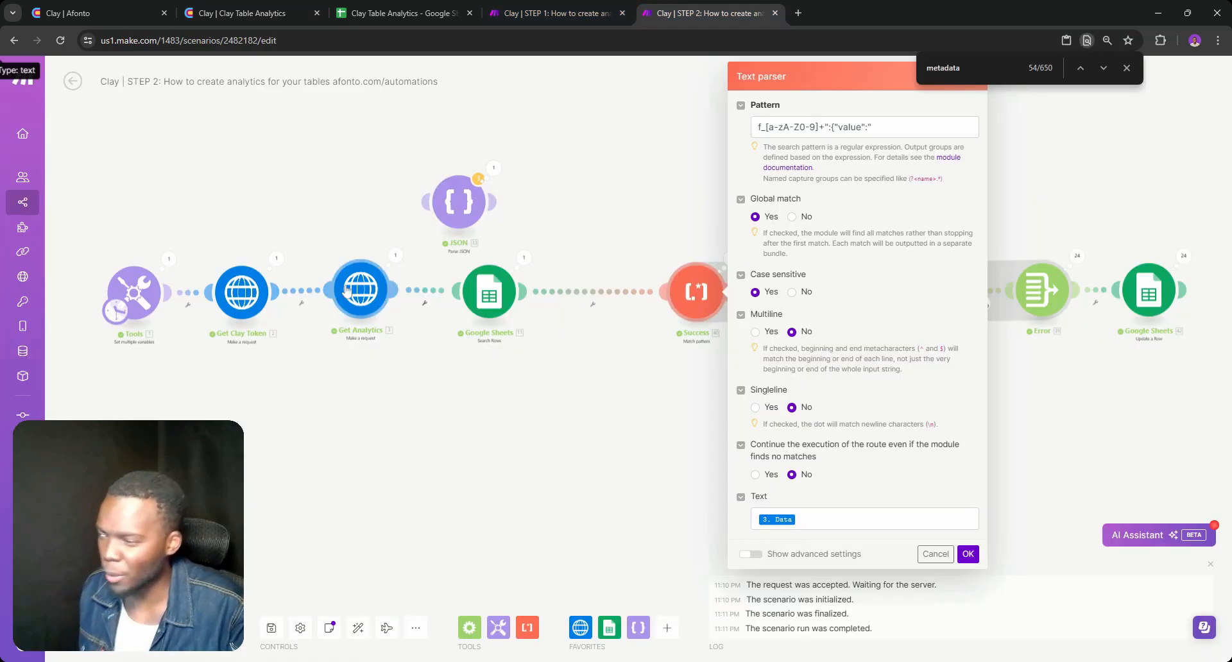
Search the Get Analytics output data for "no email" and examine the value text of the first match
left_click(357, 294)
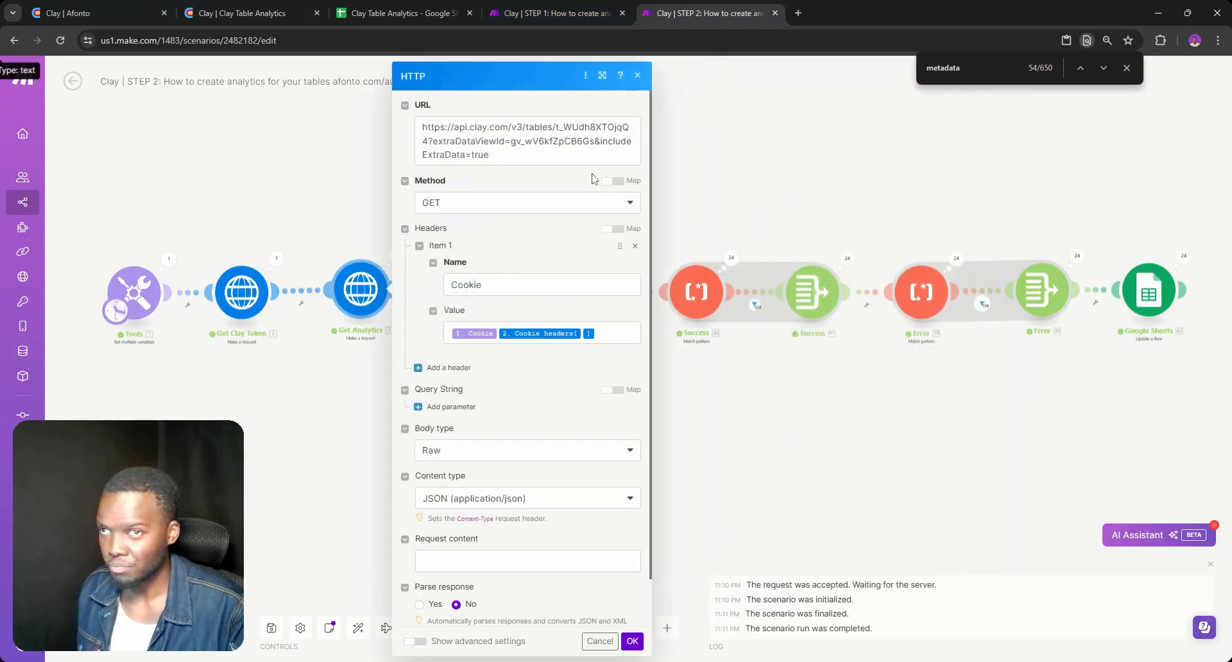
left_click(391, 255)
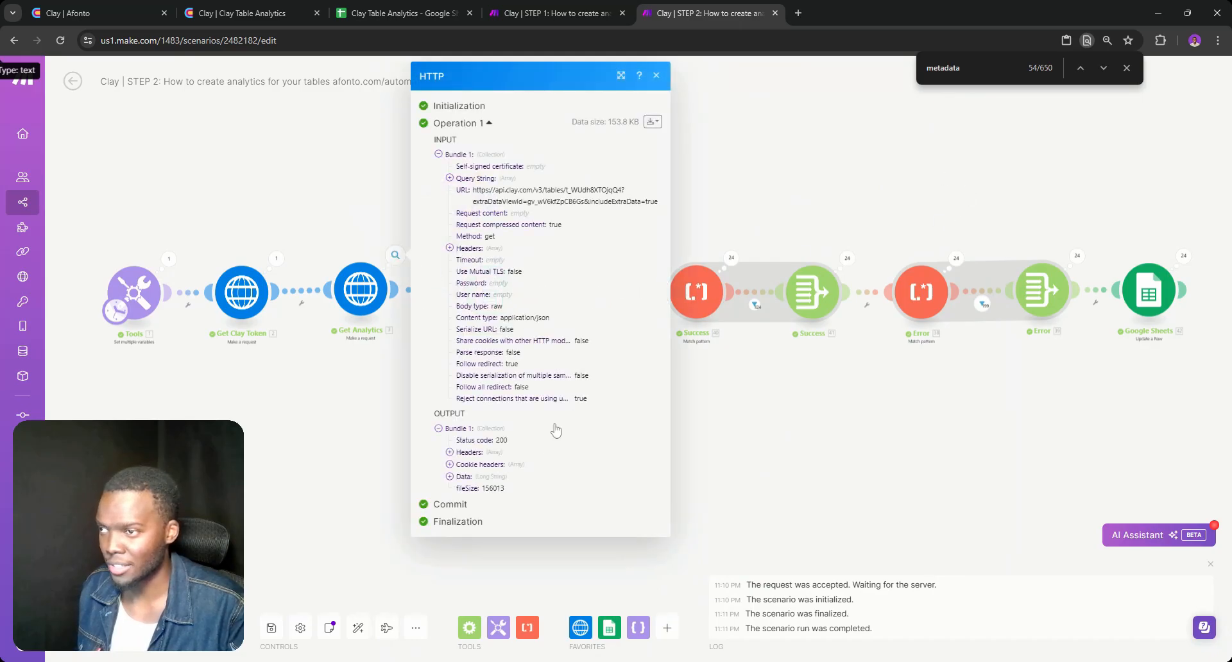
left_click(464, 477)
key("ctrl+f")
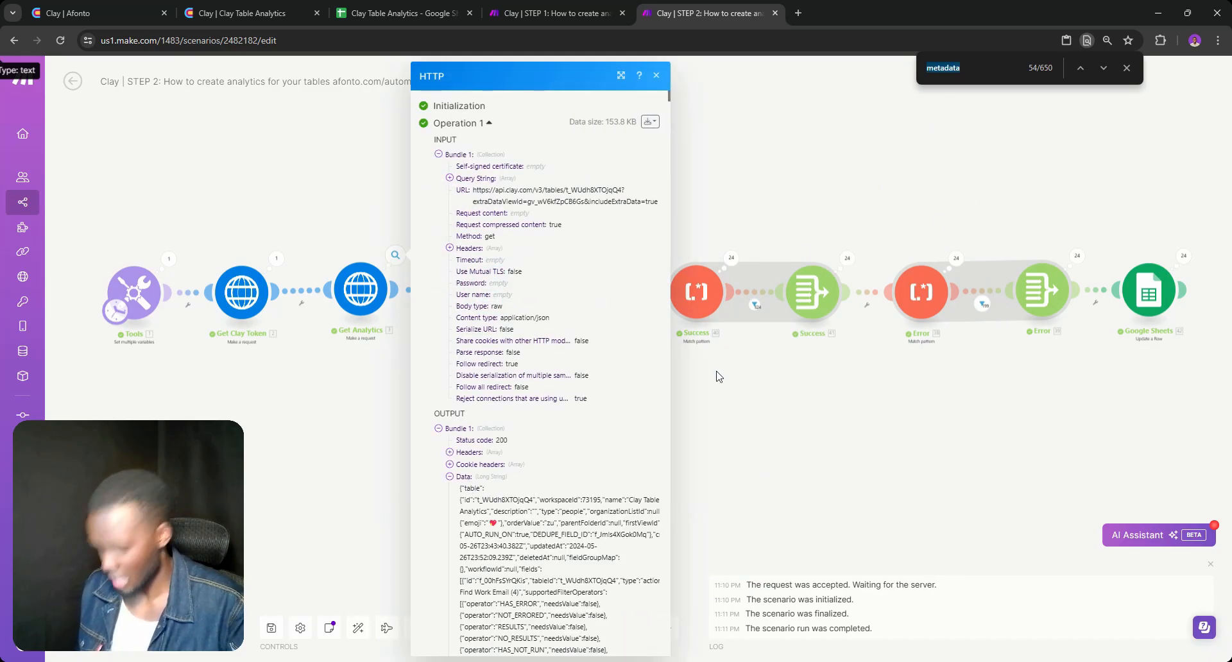
type("no email")
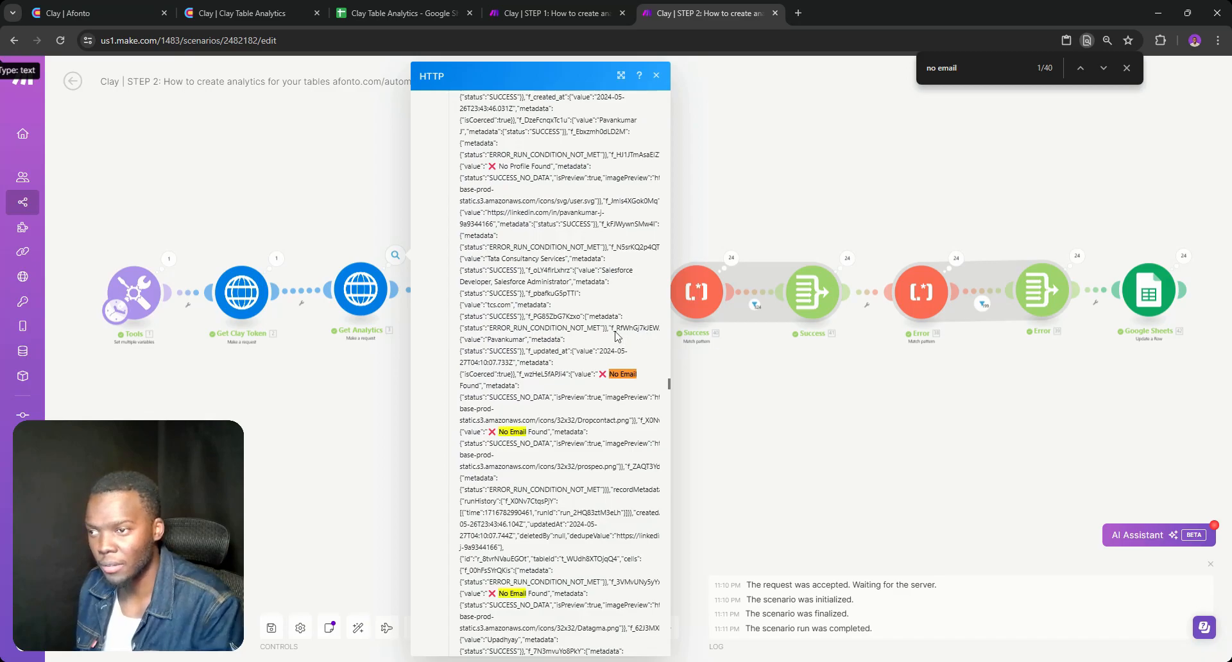
scroll(616, 335, "down", 2)
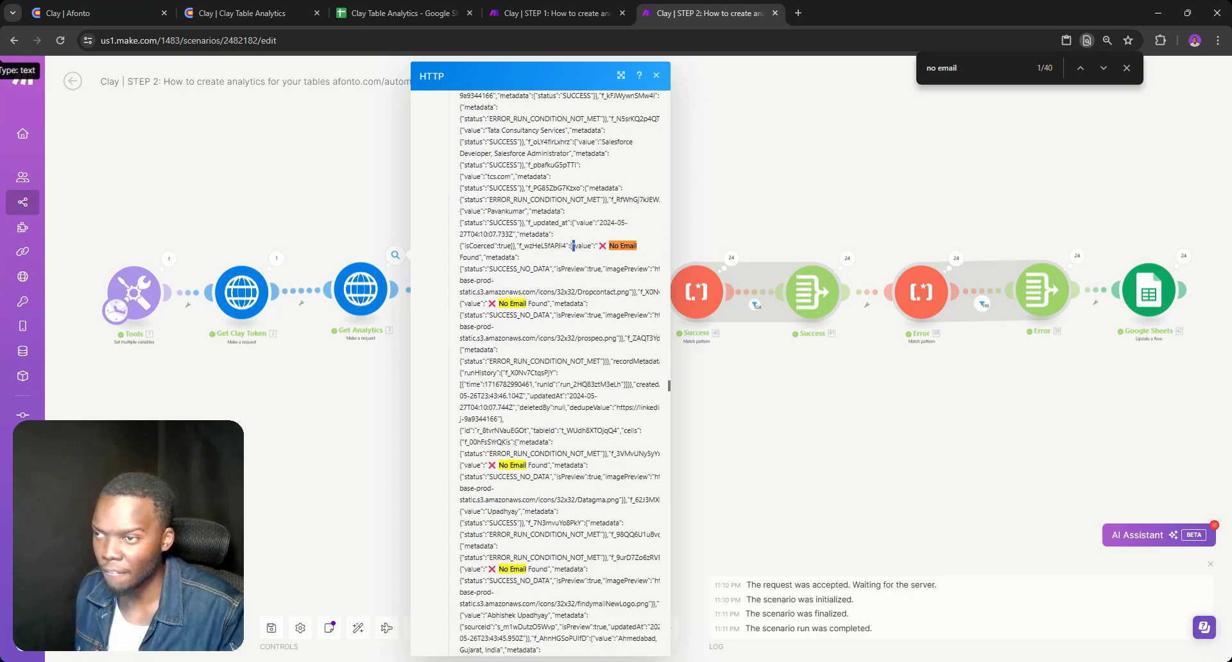
left_click_drag(598, 246, 482, 257)
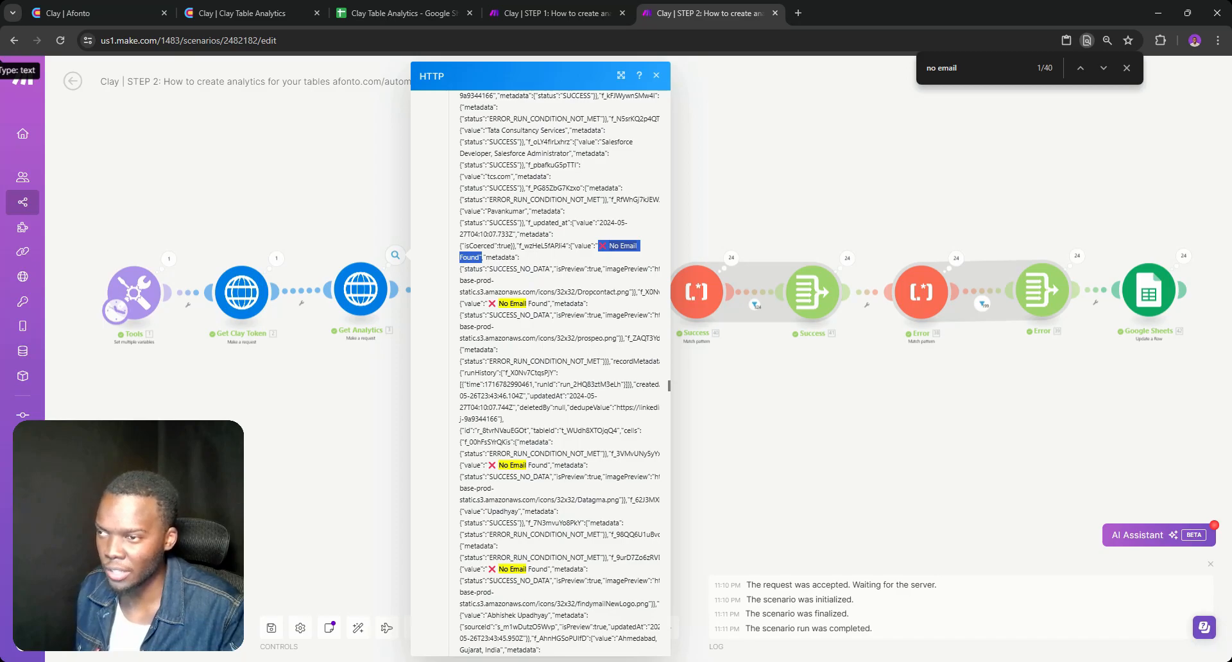
Switch to Google Sheets and search Sheet1 for the column ID copied from the first No Email Found entry
left_click(398, 13)
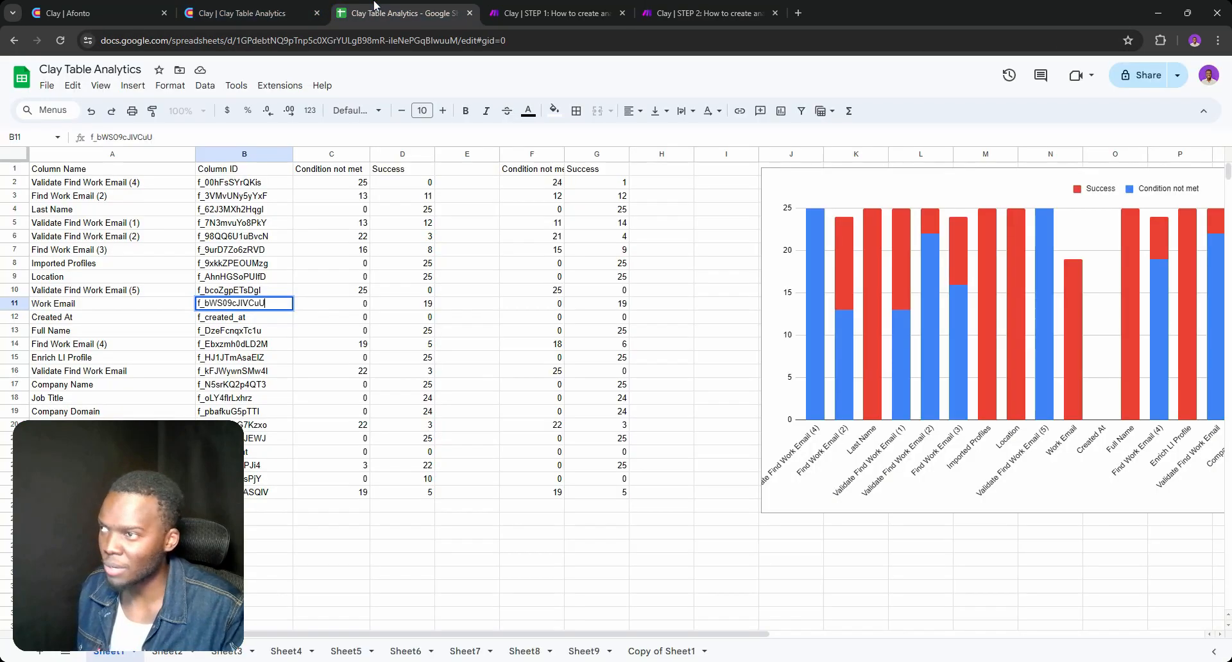
key("ctrl+f")
type("f_wzHeL5fAPJi4")
scroll(417, 273, "down", 8)
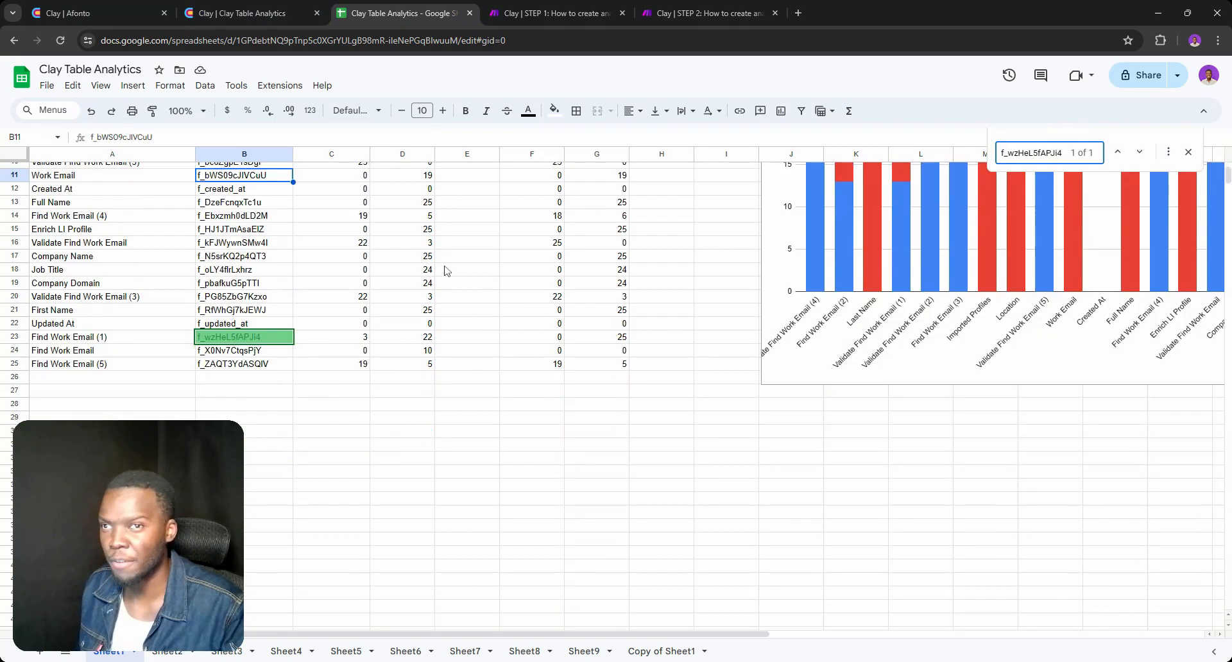
scroll(407, 273, "up", 5)
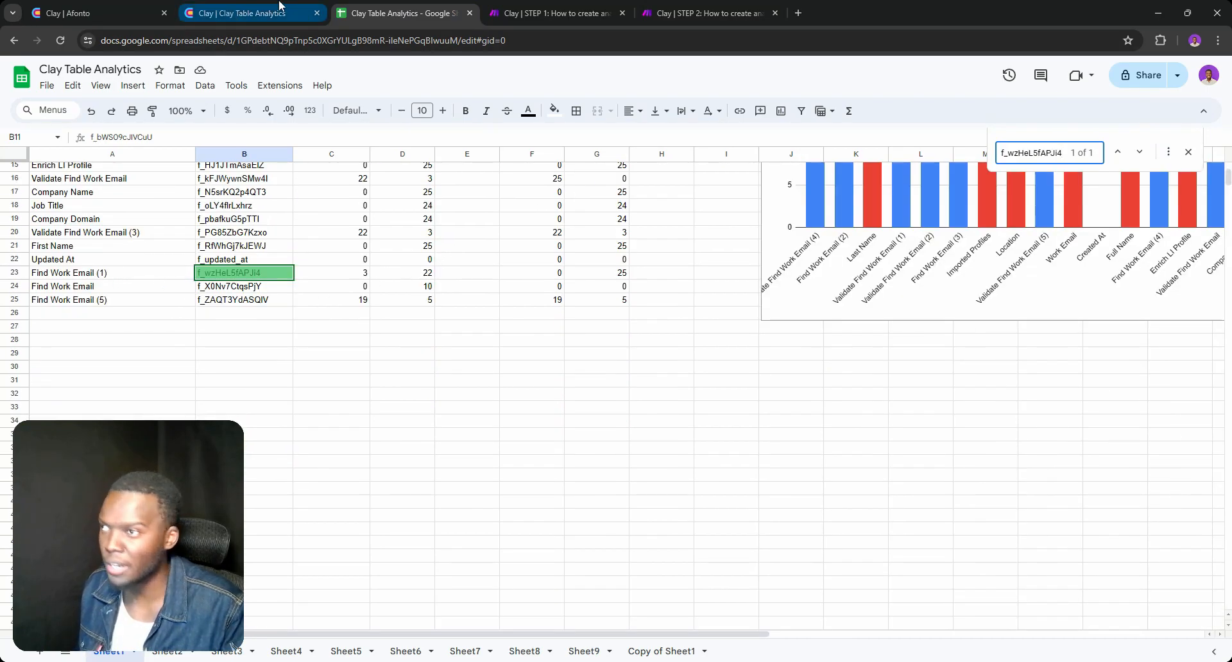
Return to the STEP 2 scenario and examine the No Email Found entries and the Success array aggregator's settings
left_click(711, 9)
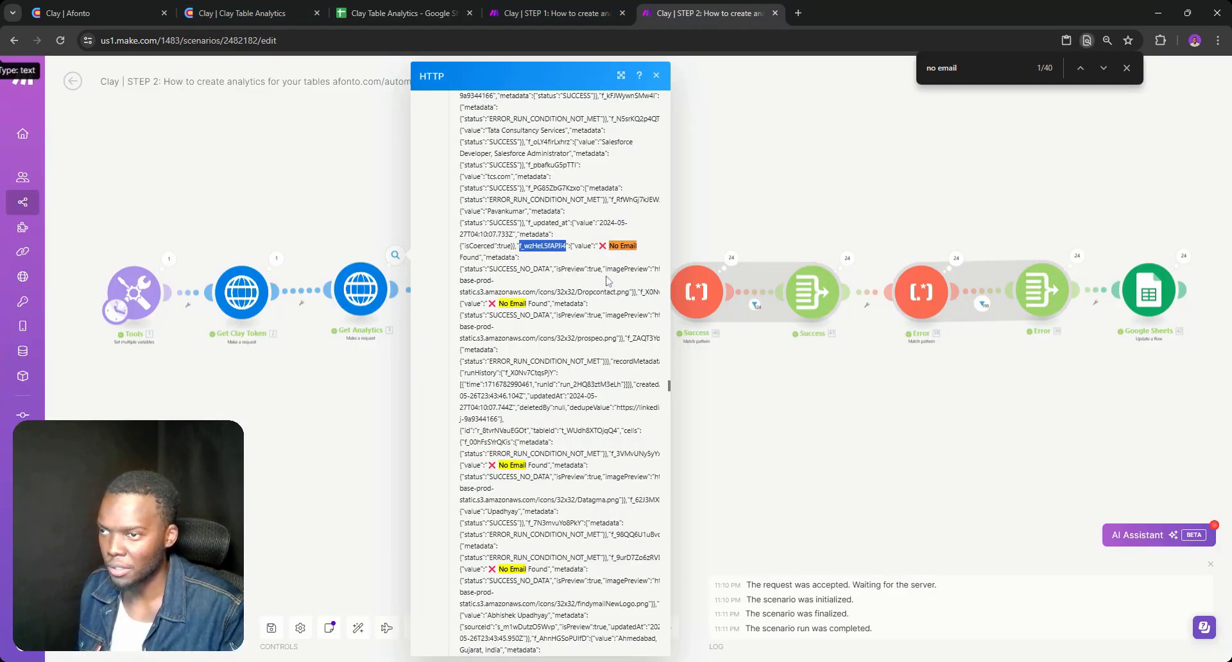
scroll(614, 272, "down", 4)
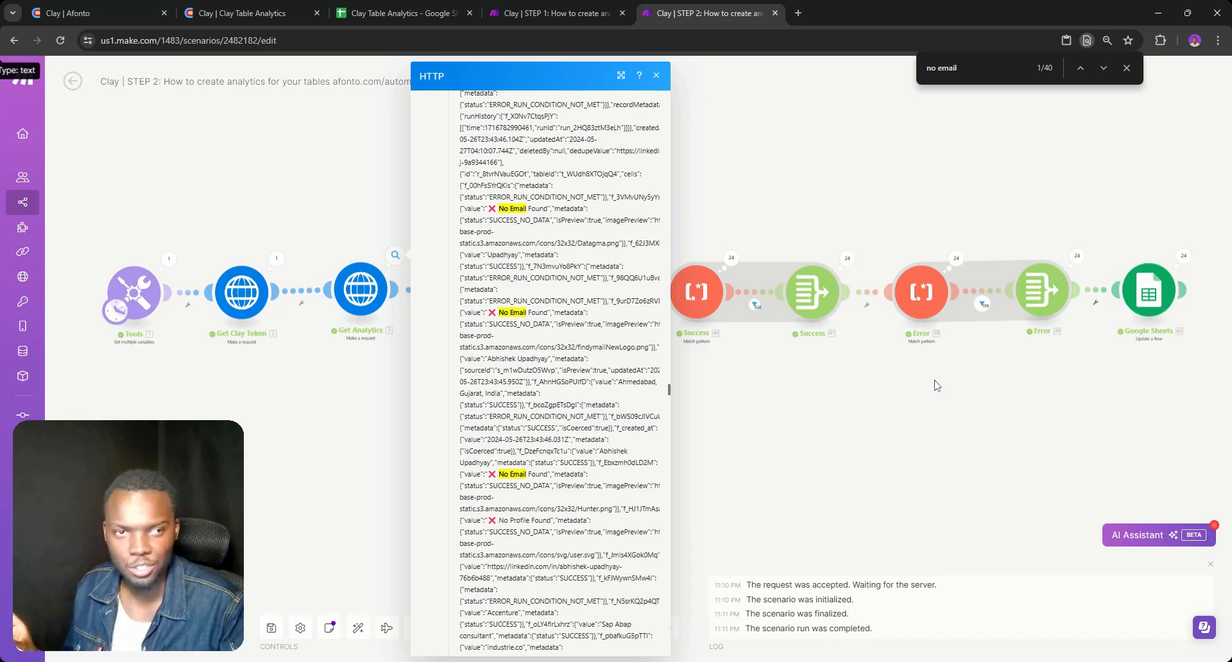
left_click(796, 309)
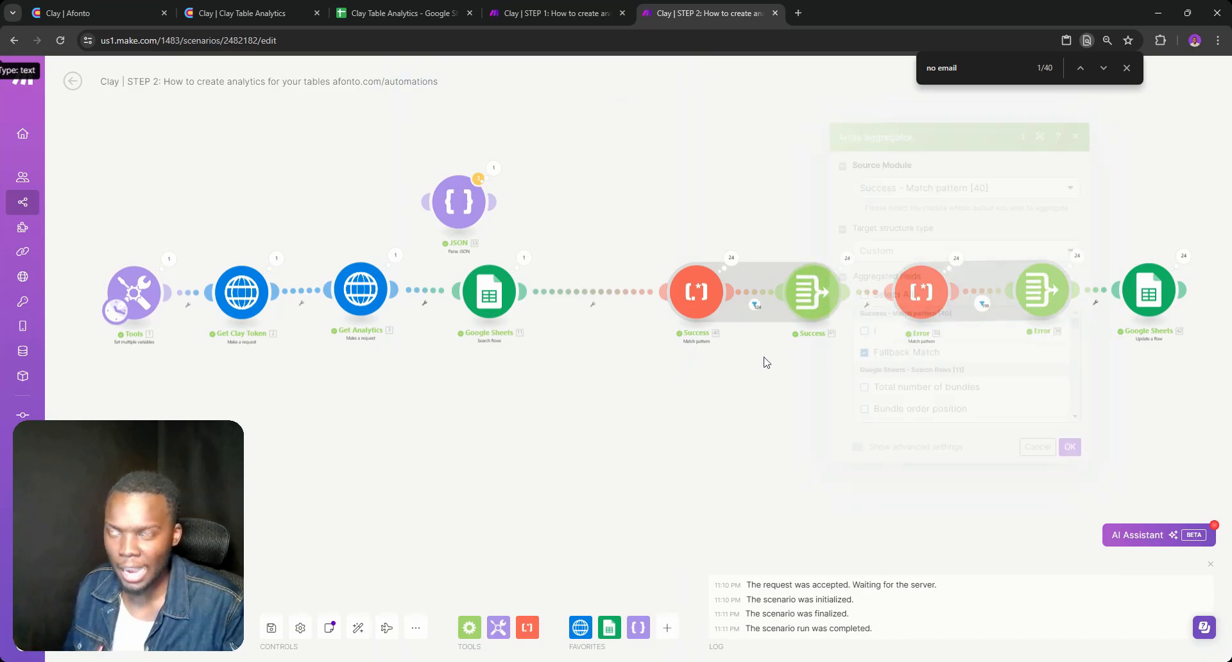
left_click_drag(867, 359, 571, 361)
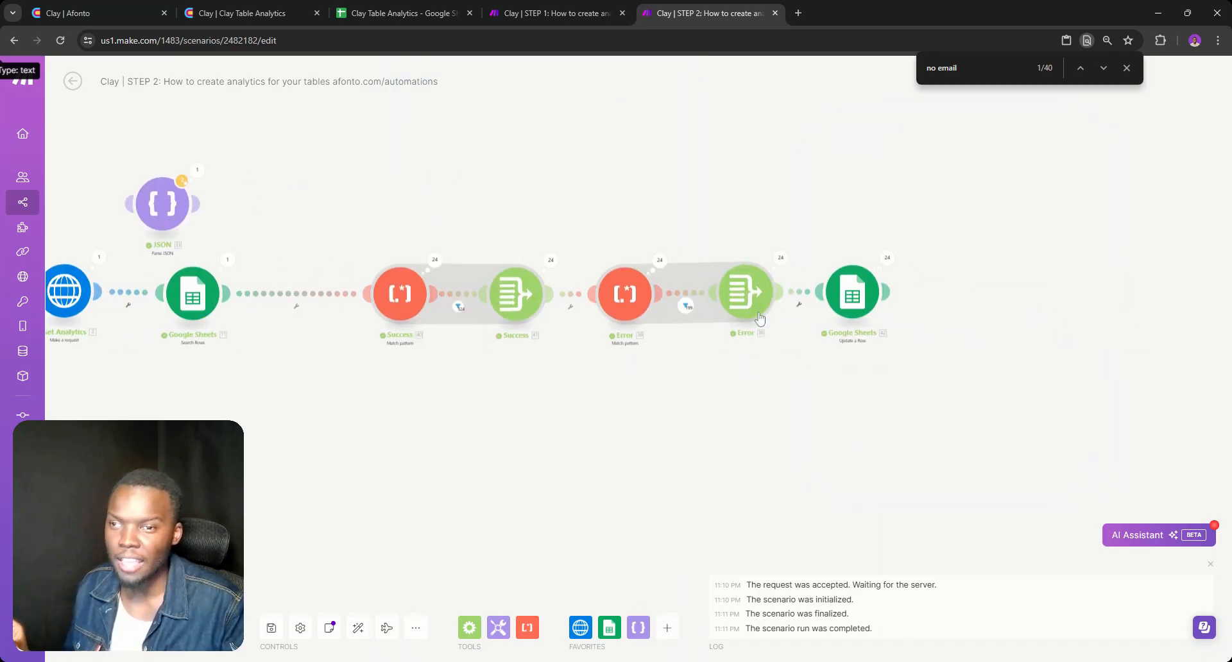
Check the values mapped in the Google Sheets Update a Row module and compare them with the columns of Sheet1
left_click(863, 297)
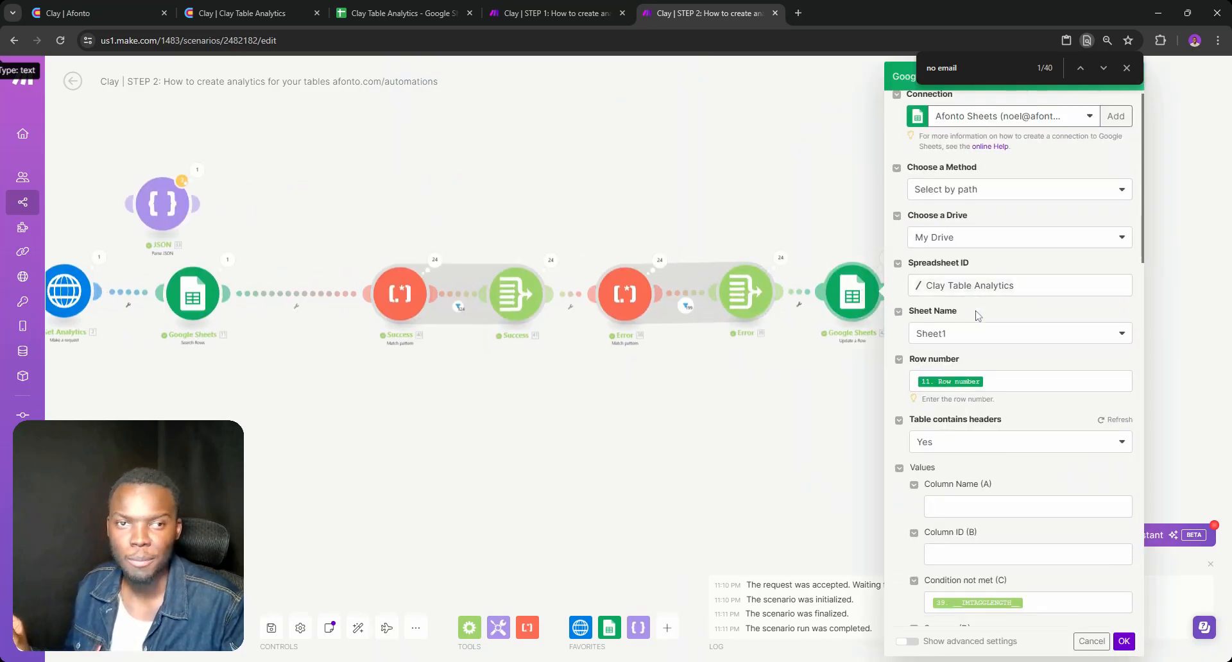
scroll(976, 315, "down", 4)
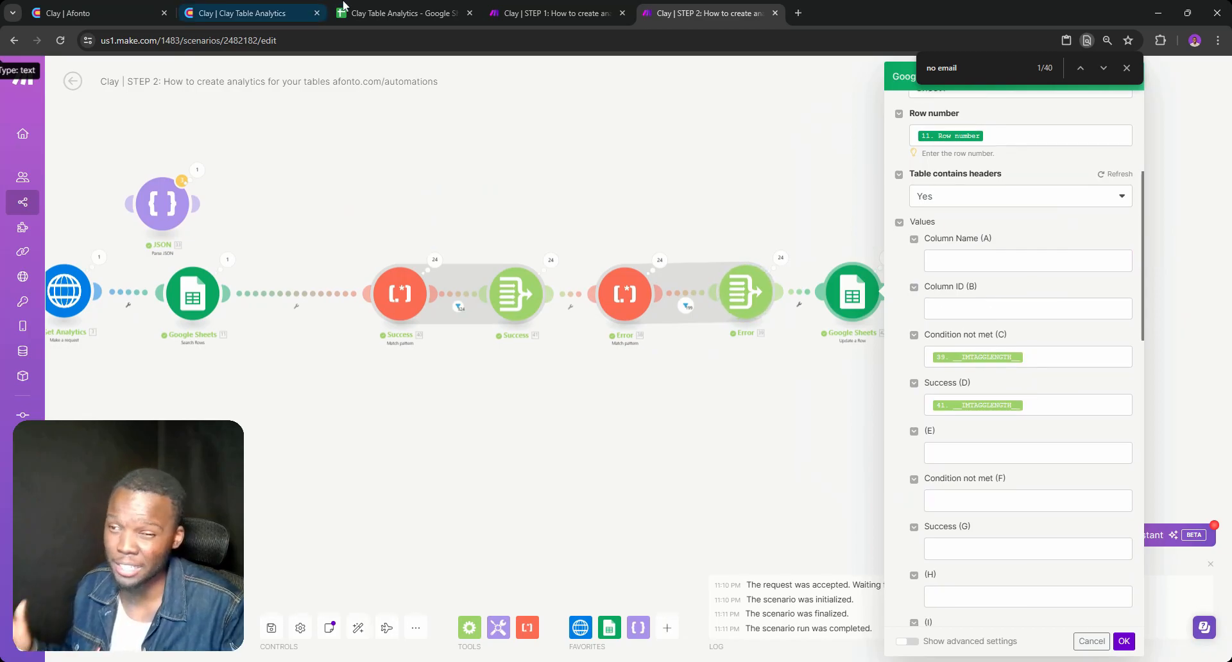
left_click(398, 7)
scroll(474, 212, "up", 5)
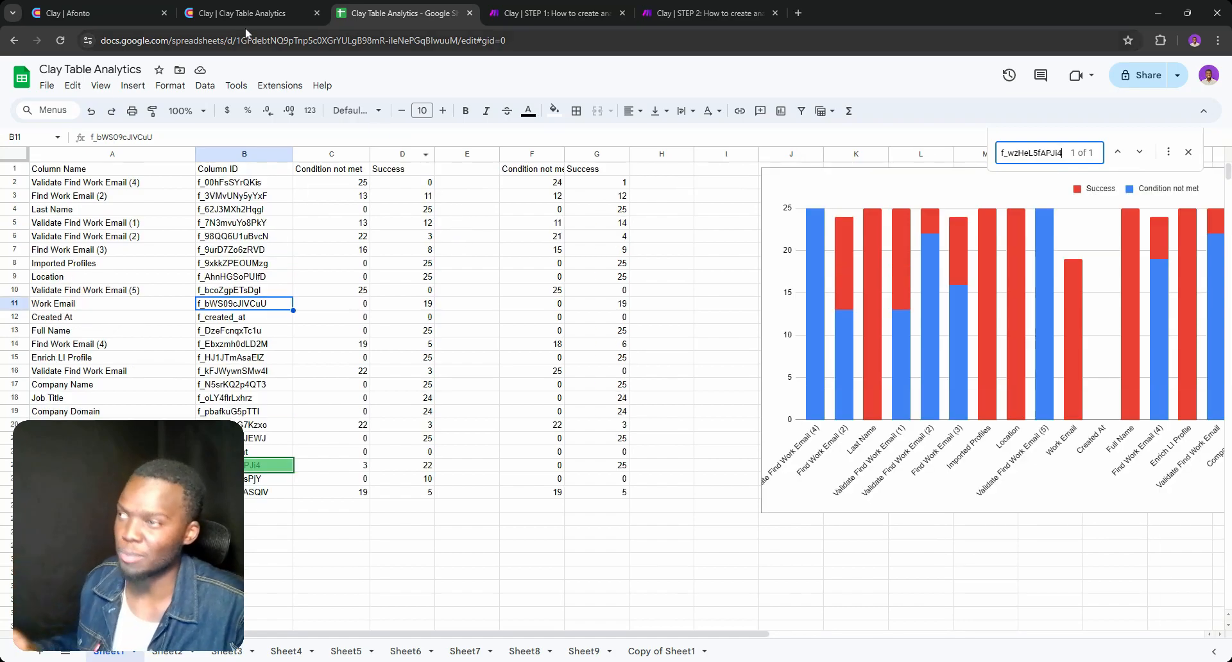
Switch to Clay, go back to the workspace home, open the browser's developer tools and reopen the Clay Table Analytics table
left_click(239, 7)
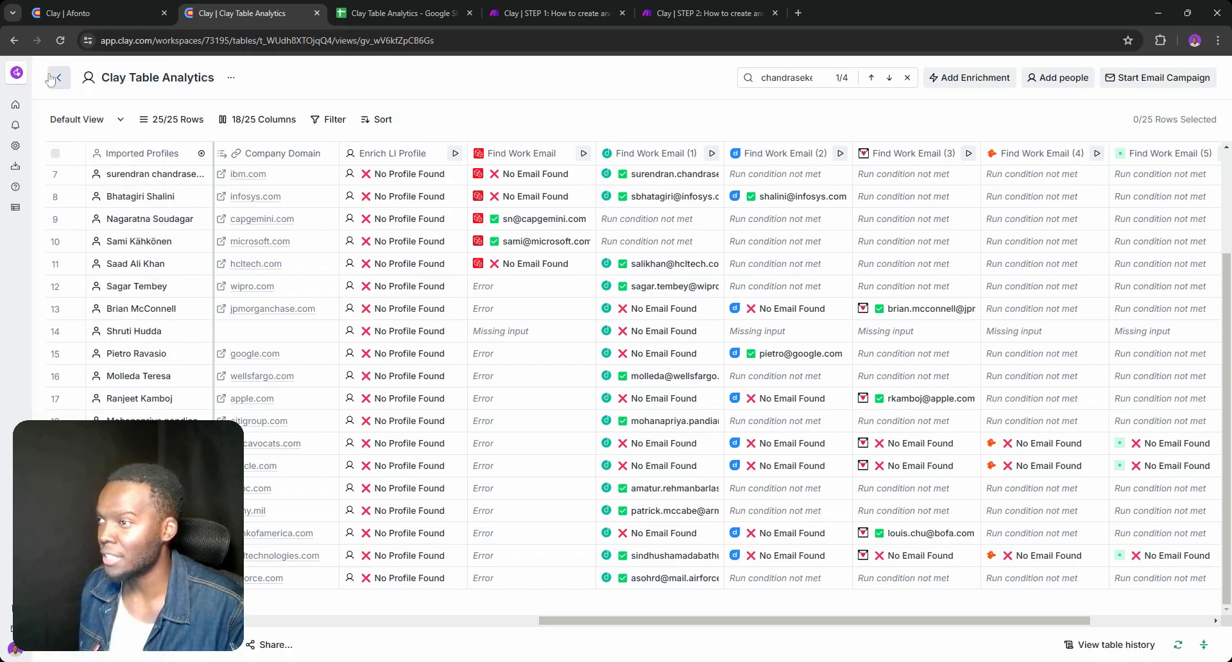
double_click(54, 78)
left_click(263, 285)
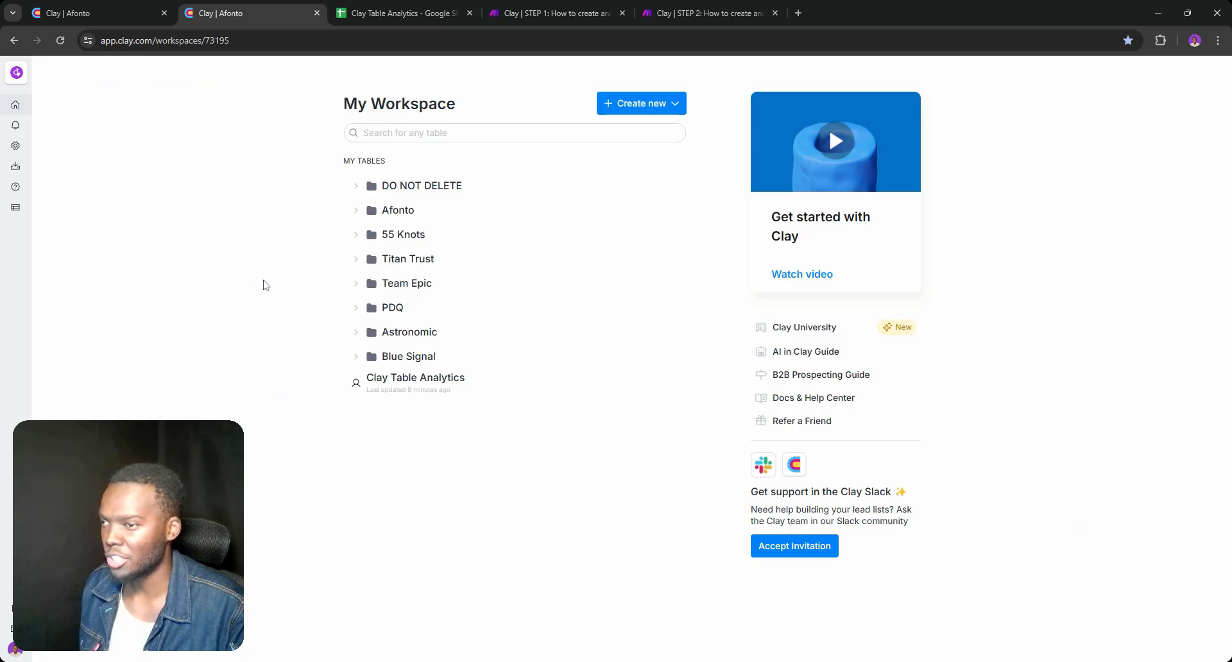
key("F12")
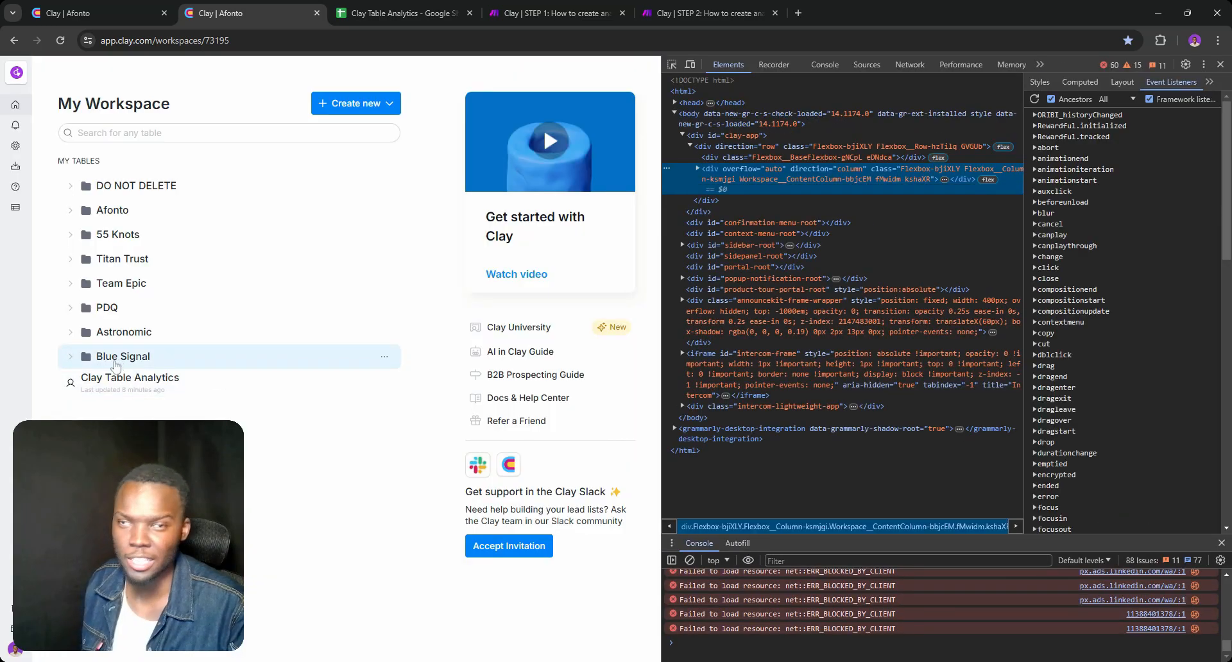
left_click(112, 384)
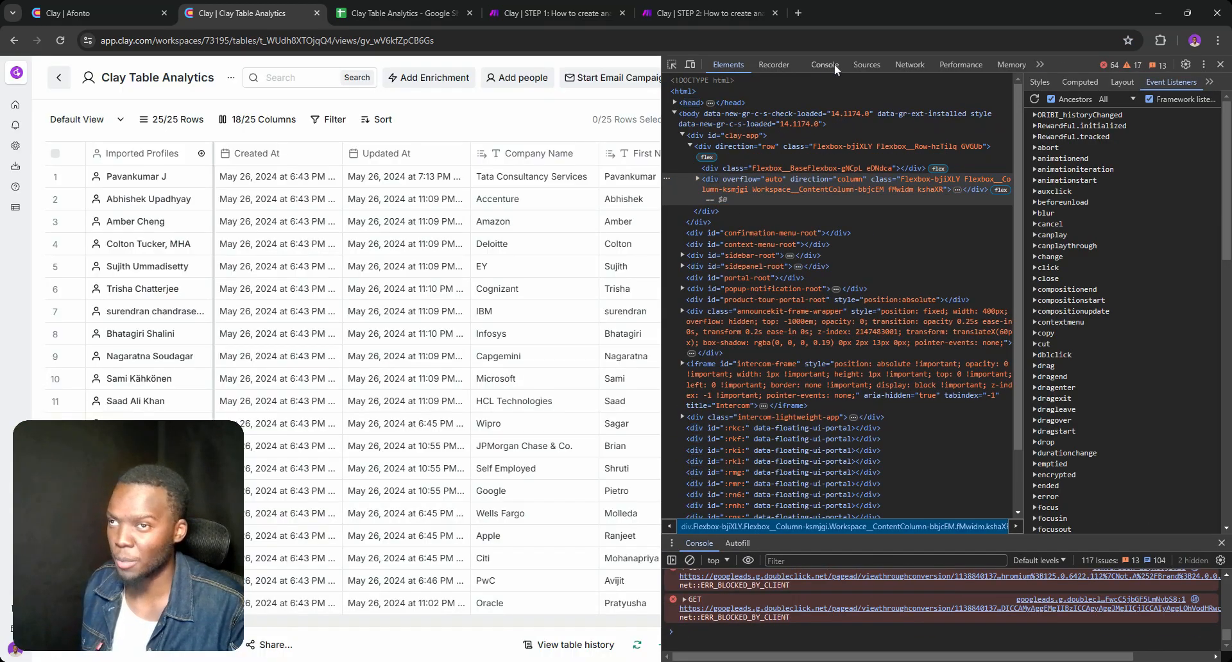
Show the table's network requests and copy the request URL of the semantic-context request
left_click(825, 65)
left_click(908, 64)
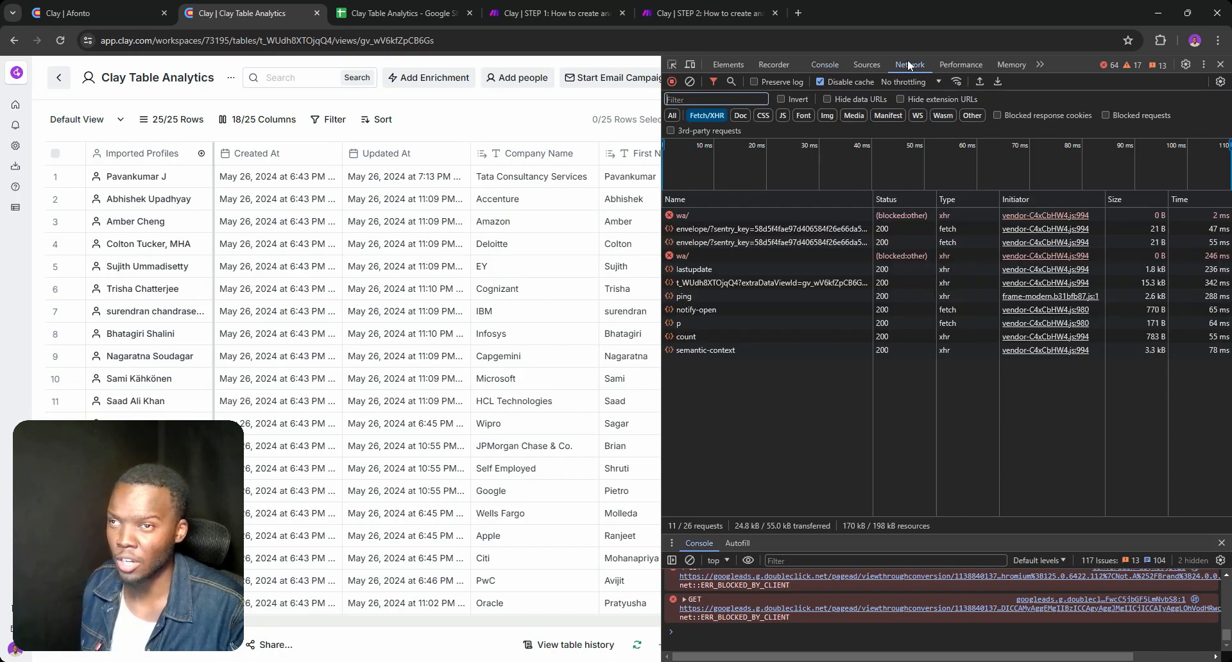
left_click(717, 351)
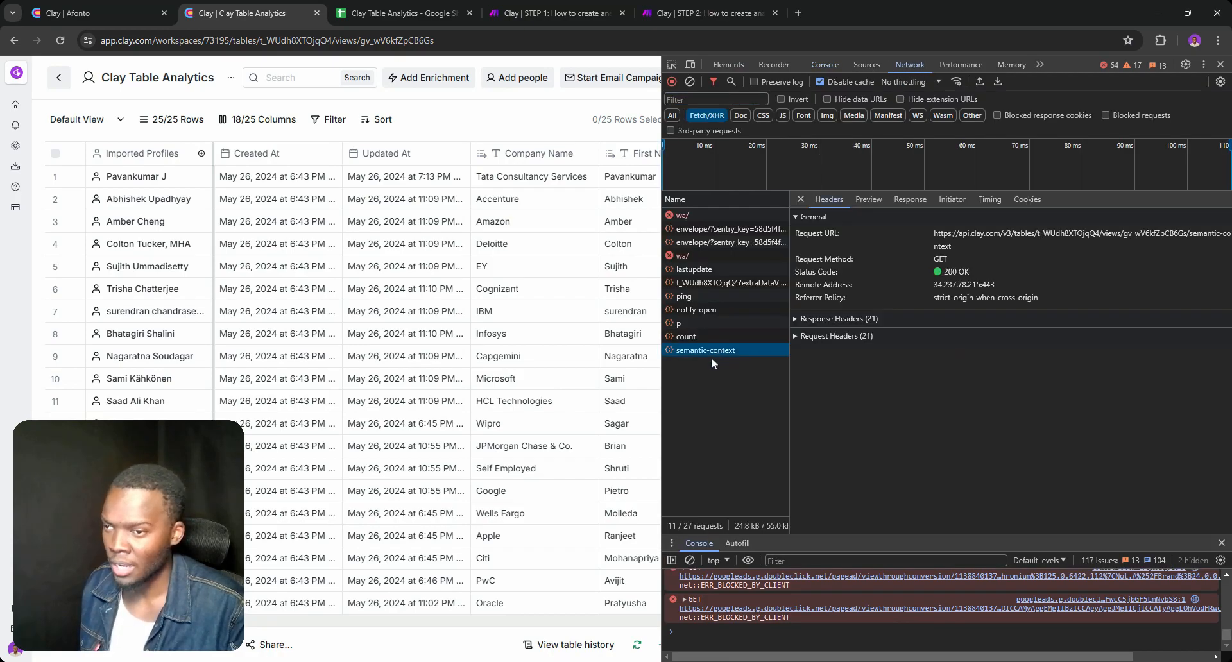
triple_click(968, 235)
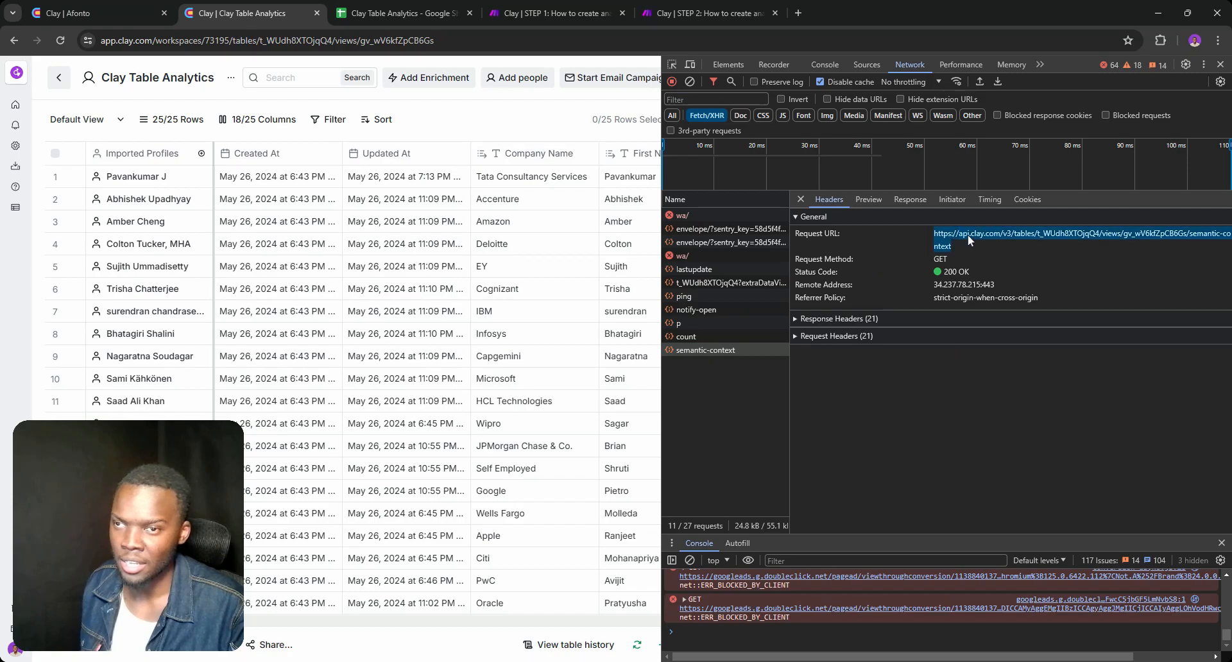
Switch to the STEP 2 scenario in Make and try pasting the copied request URL into the Get Analytics module's URL
left_click(642, 9)
left_click_drag(64, 284, 435, 255)
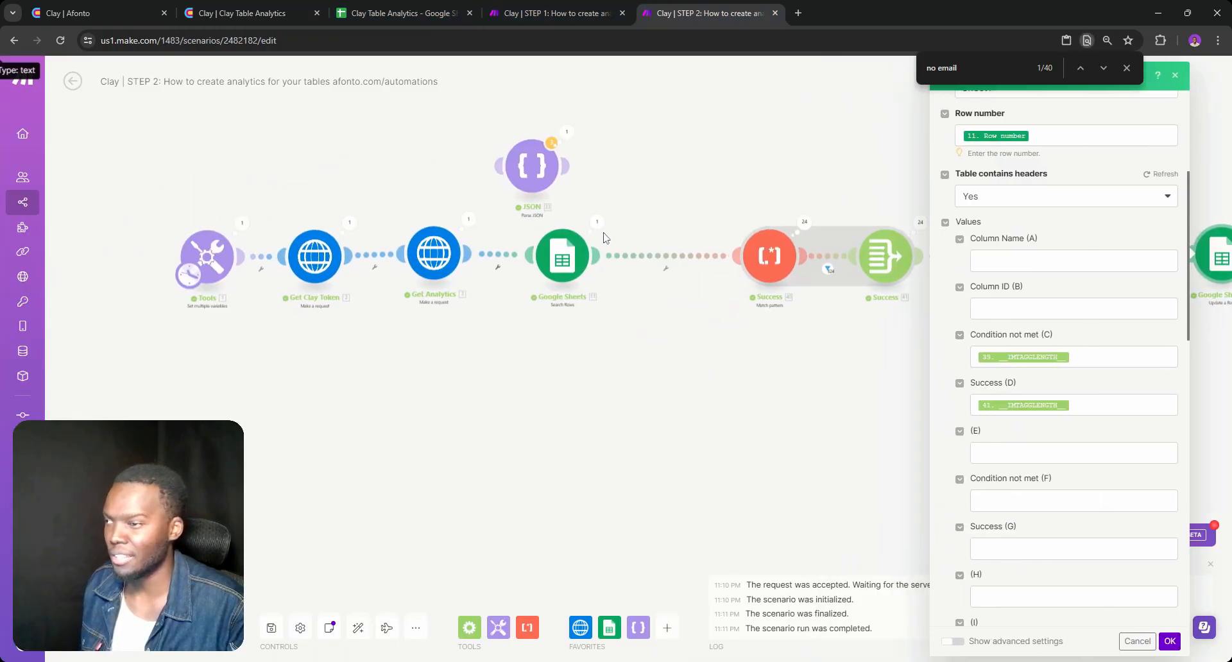
left_click(435, 254)
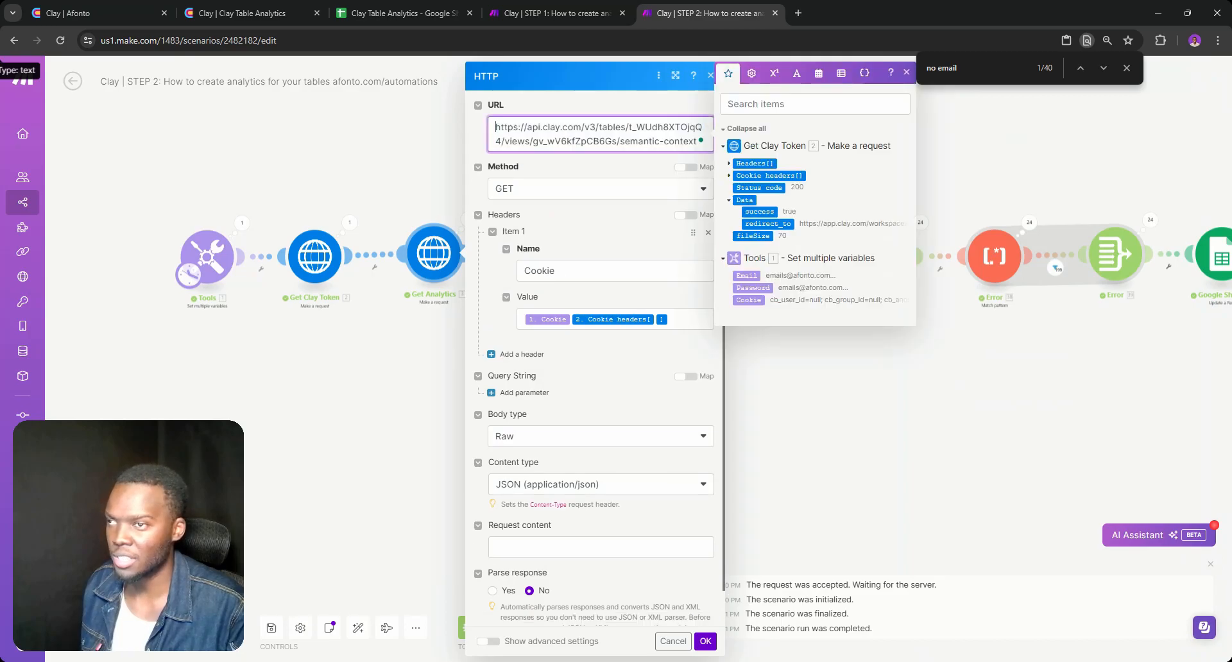
type("https://api.clay.com/v3/tables/t_WUdh8XTOjqQ4?extraDataViewId=gv_wV6kfZpCB6Gs&includeExtraData=true")
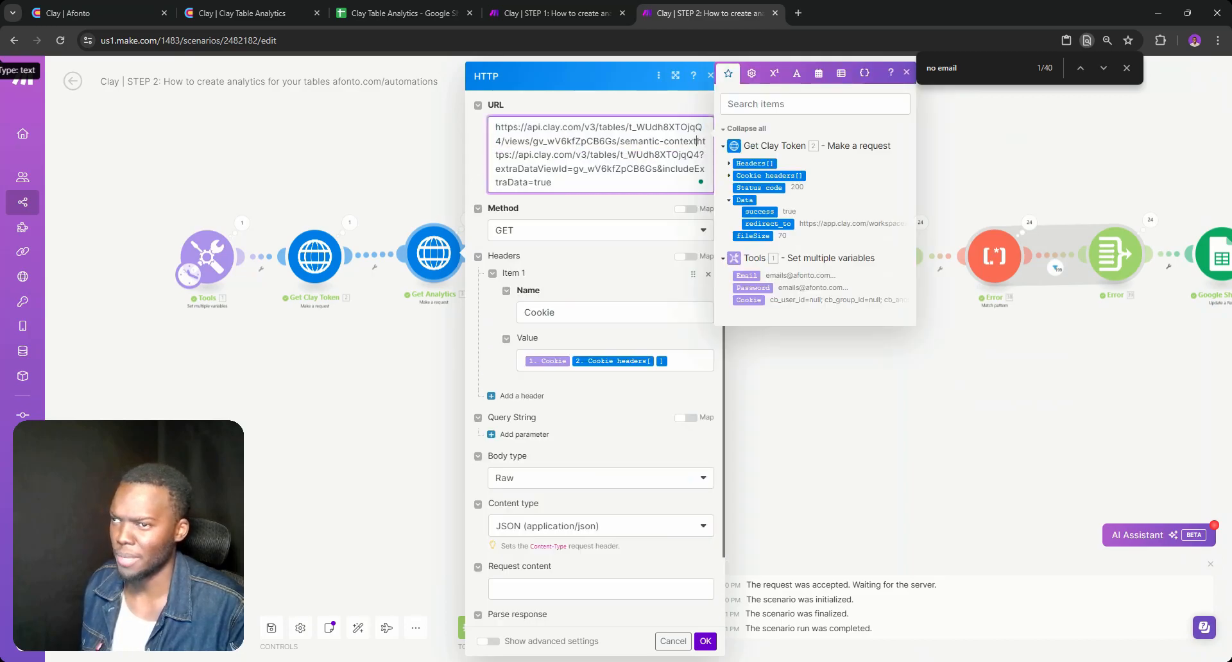
left_click(671, 641)
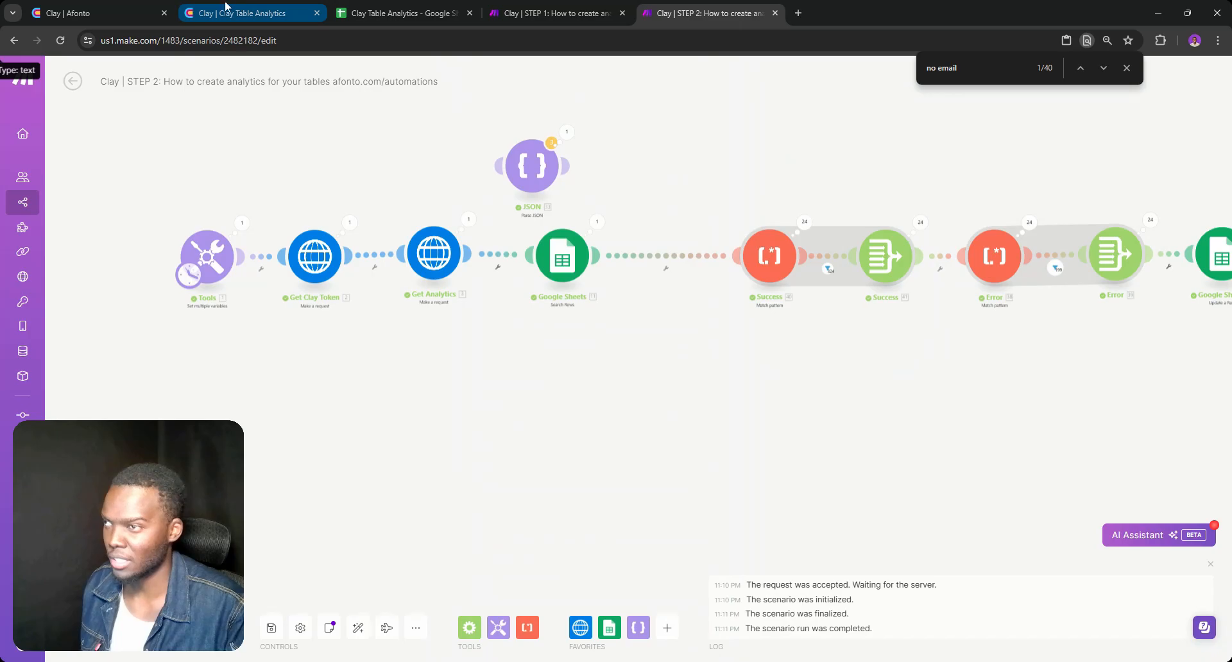
Return to the Clay table, examine the count request's URL and its response, and switch back to the Clay Table Analytics spreadsheet
left_click(99, 8)
left_click(257, 9)
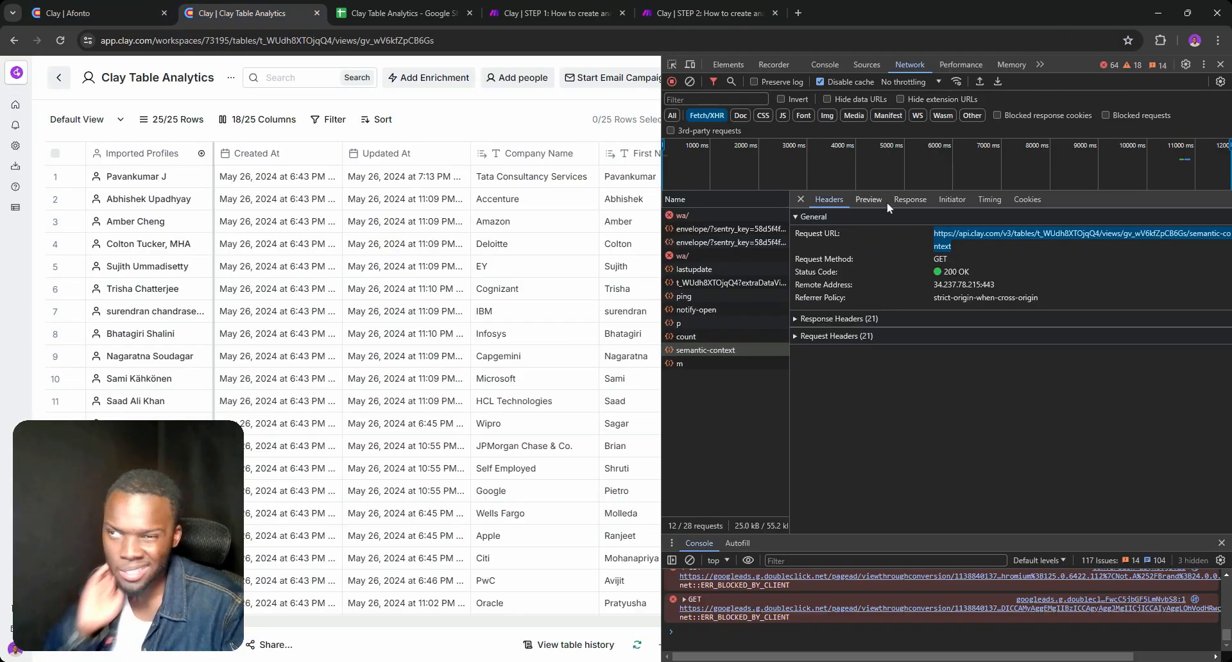
left_click(701, 341)
left_click(693, 366)
left_click(701, 351)
double_click(691, 336)
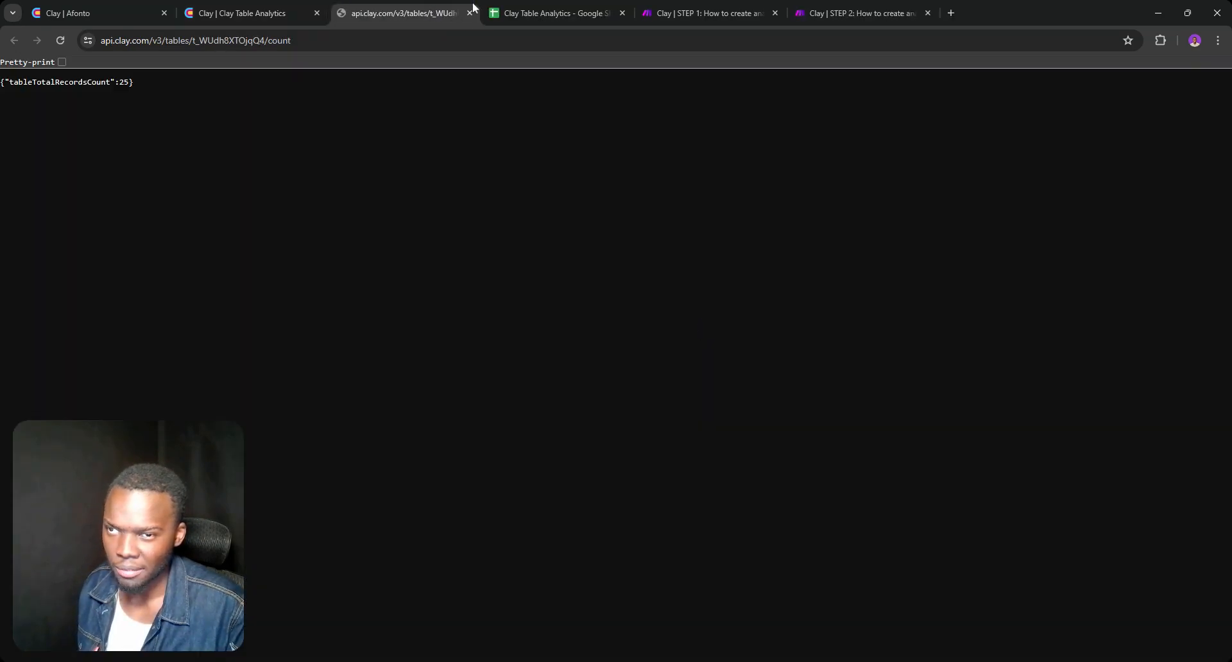
left_click(471, 13)
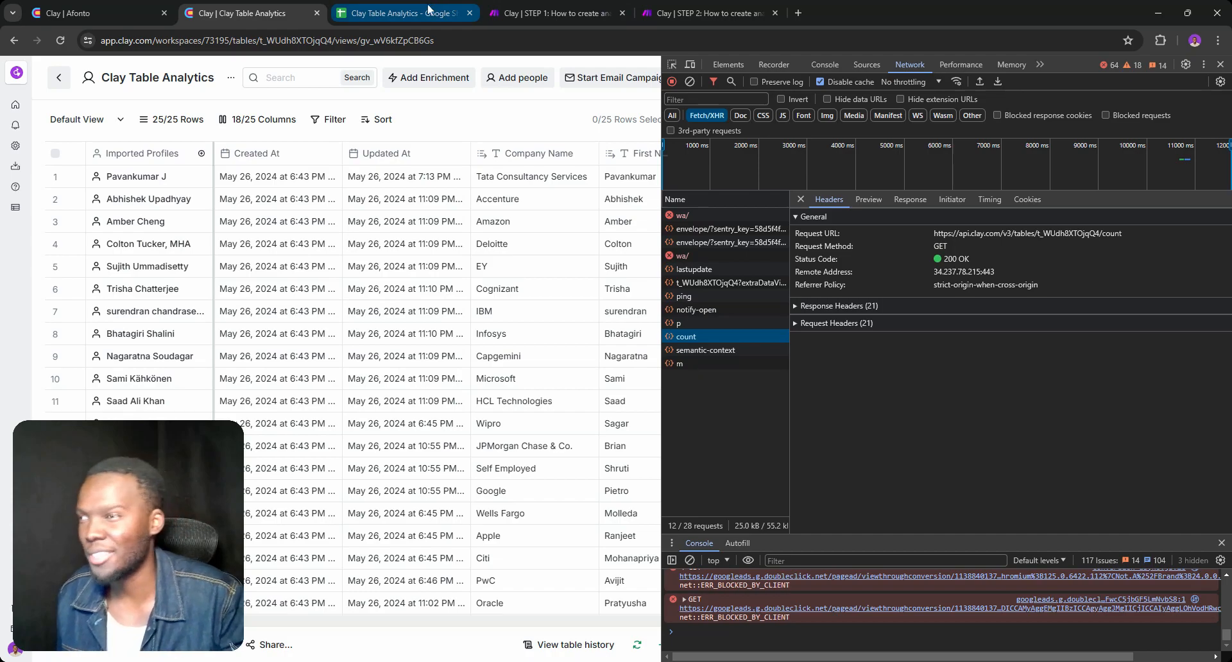
left_click(386, 7)
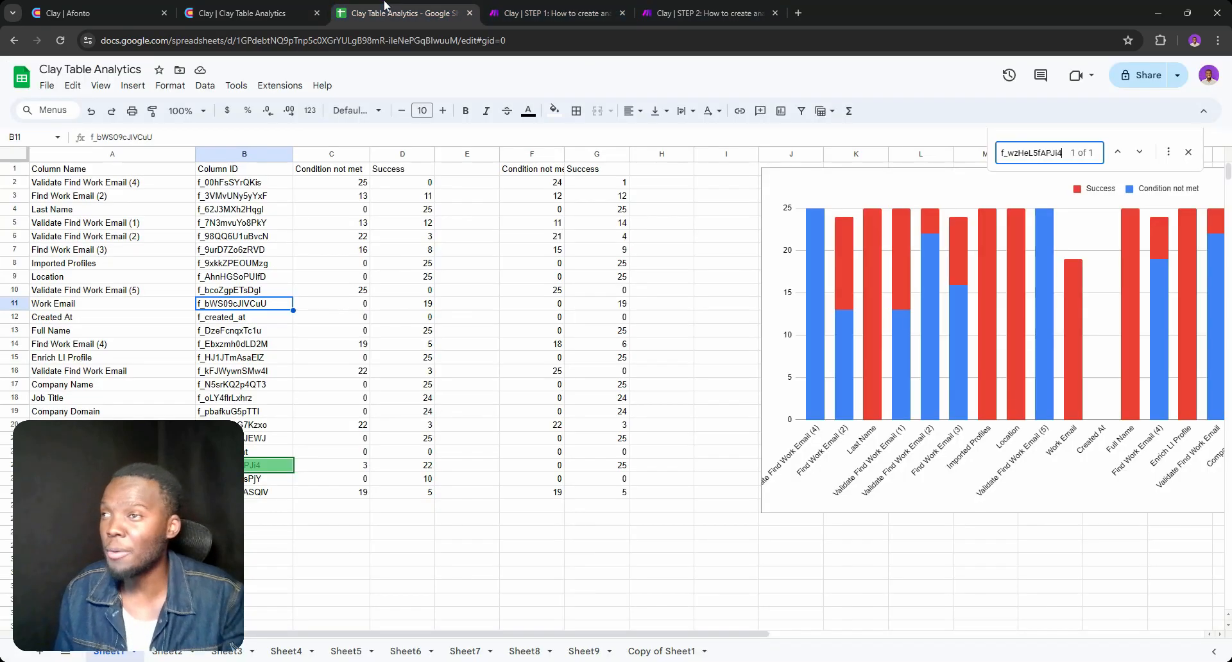